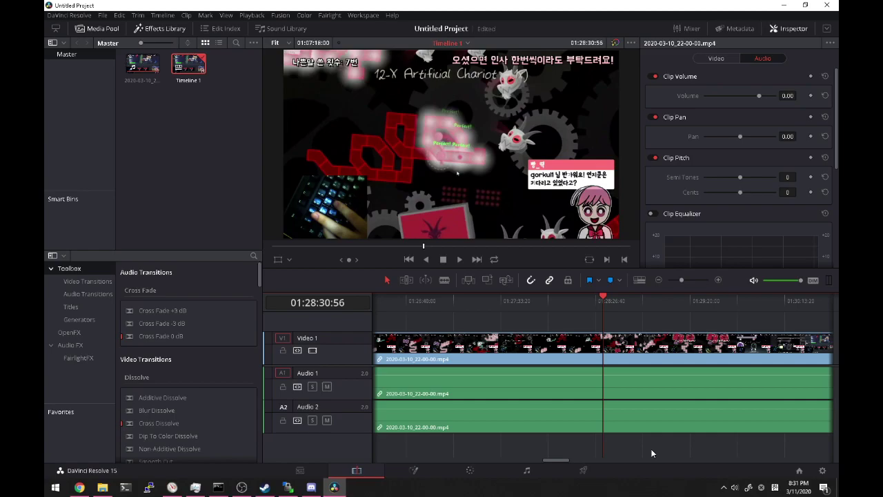
# Step: Play and skim the gameplay footage between about 01:28:30 and 01:30:10 to examine where the Artificial Chariot run ends
pyautogui.press('space')
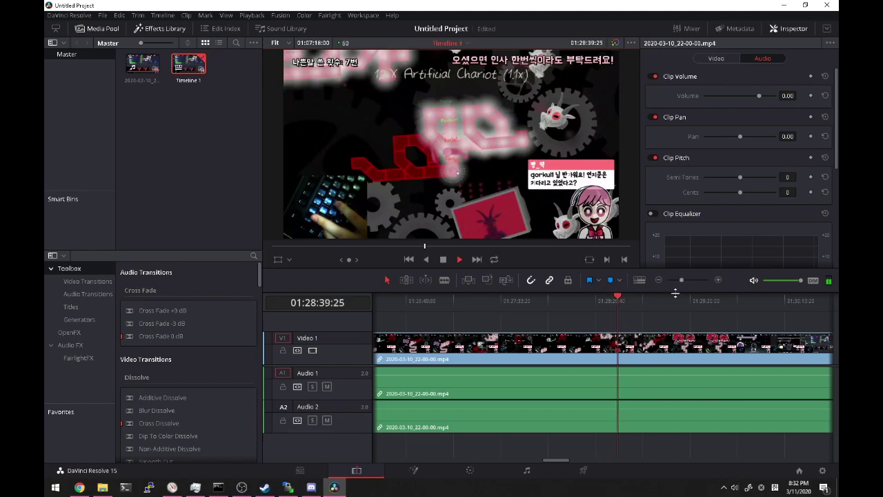
pyautogui.click(743, 294)
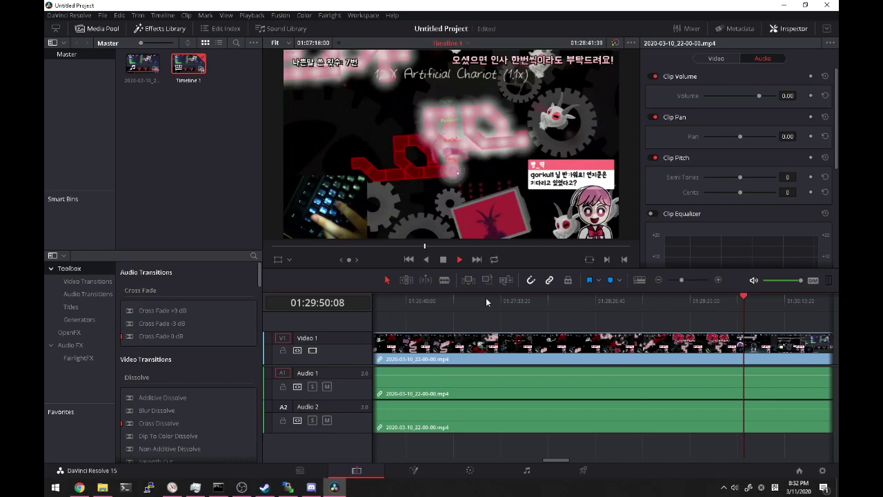
pyautogui.press('space')
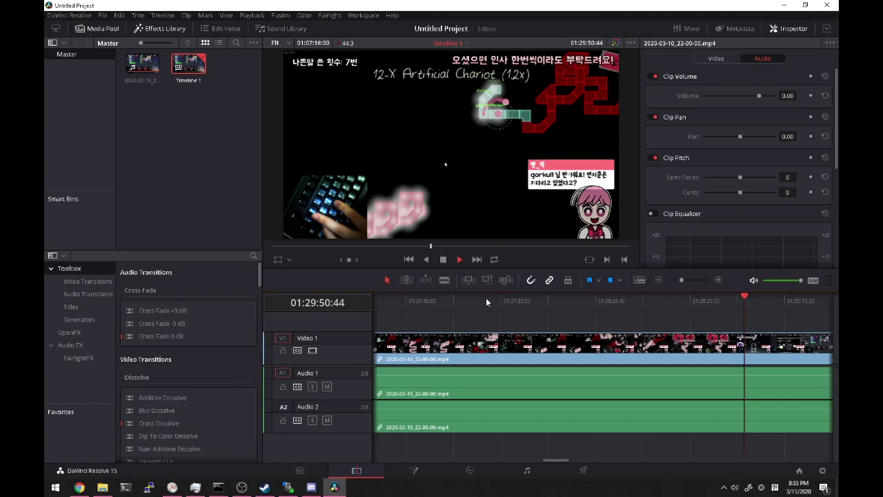
pyautogui.press('l')
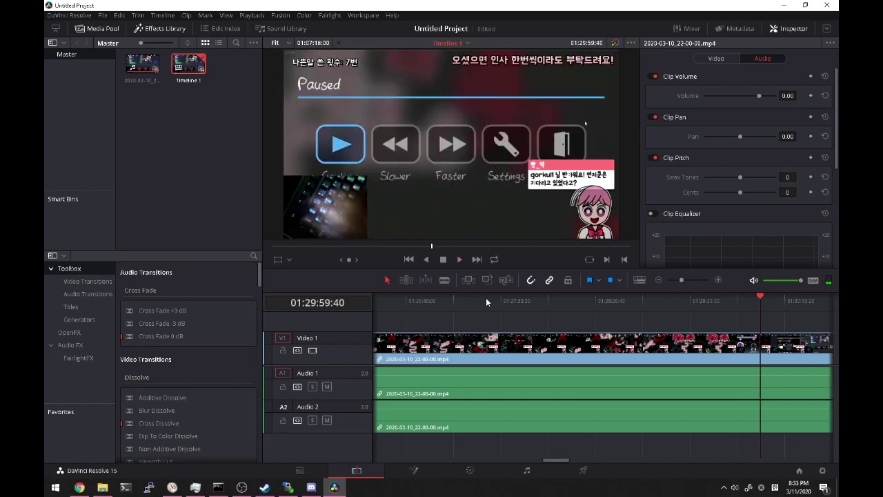
pyautogui.press('space')
pyautogui.click(660, 299)
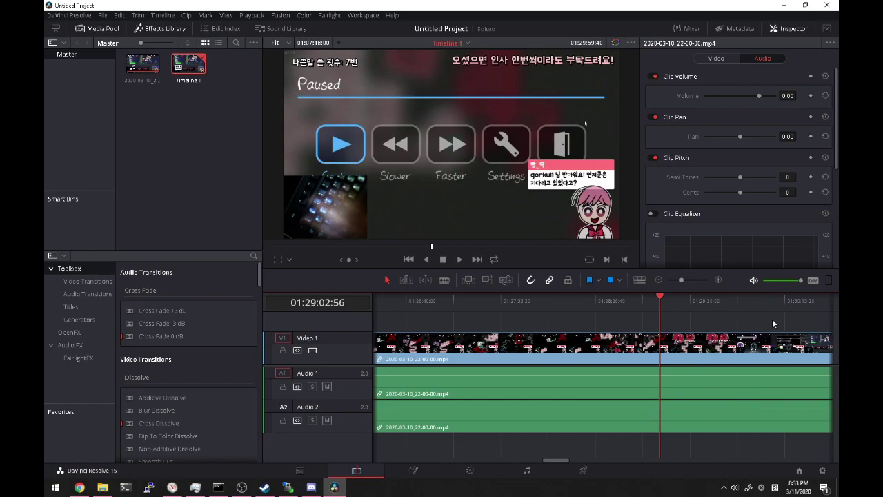
pyautogui.click(731, 300)
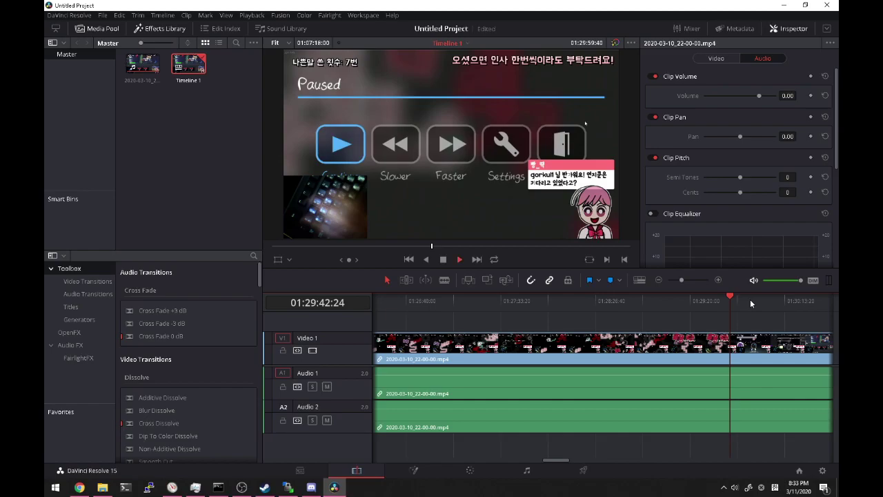
pyautogui.press('space')
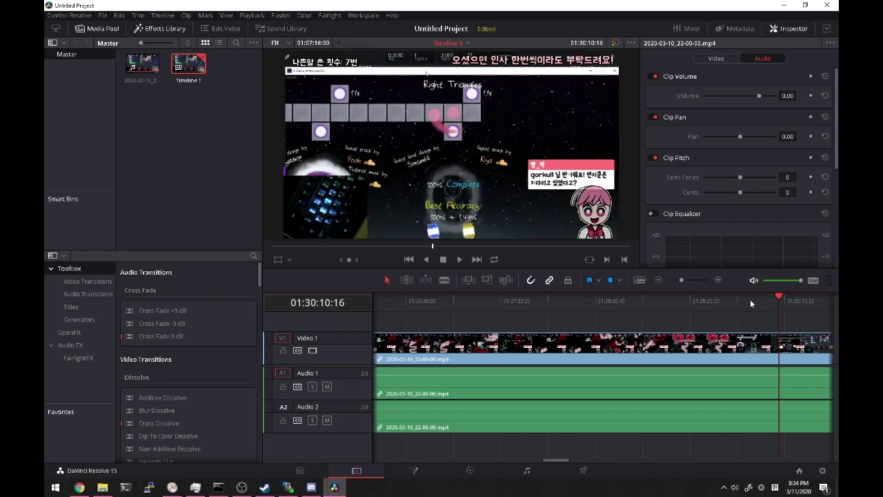
pyautogui.press('space')
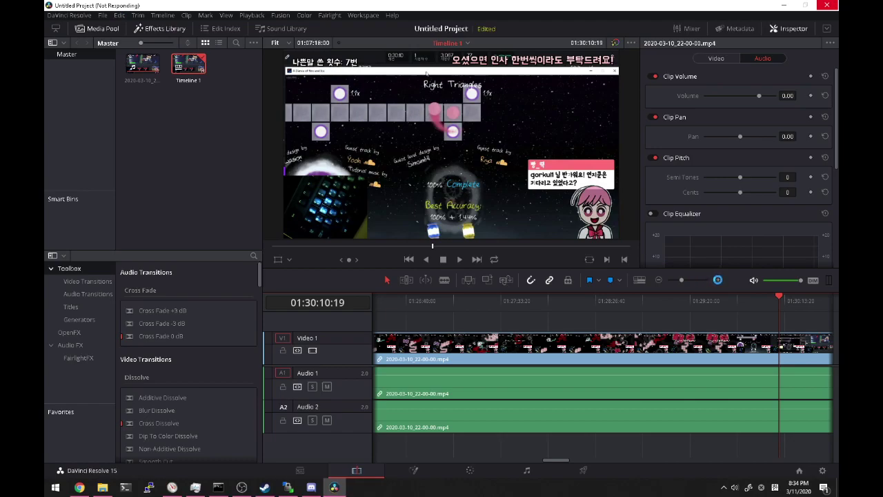
# Step: Replay the level-select footage between about 01:30:04 and 01:30:11 in finer detail to look for an ending point
pyautogui.click(719, 279)
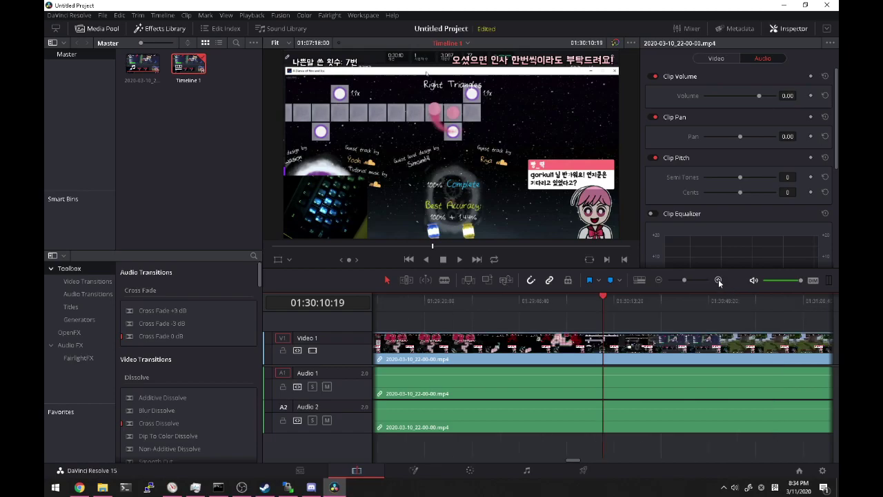
pyautogui.click(718, 280)
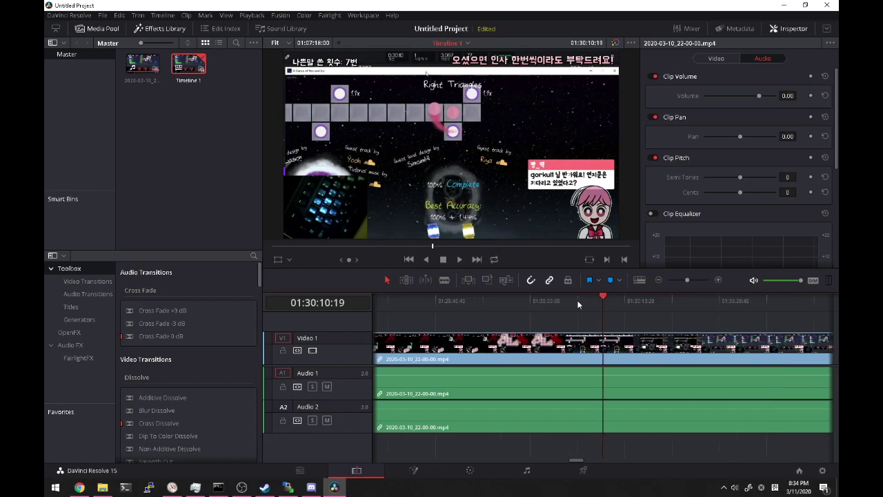
pyautogui.click(576, 299)
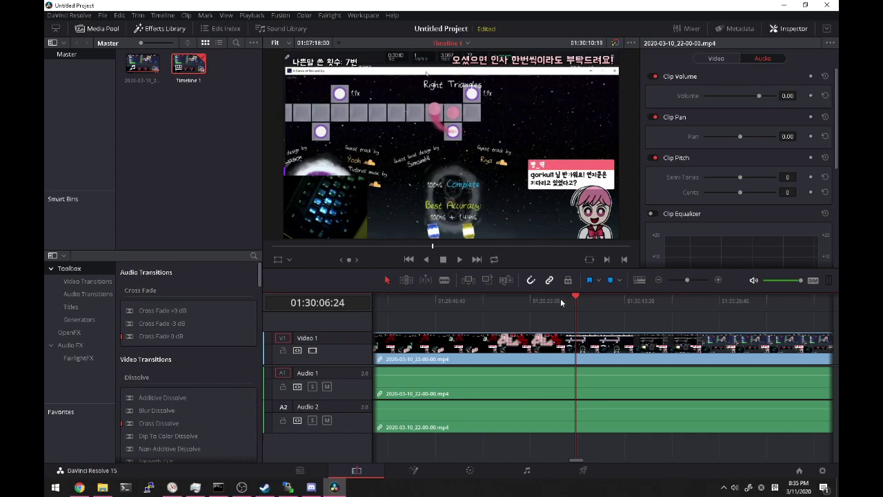
pyautogui.click(563, 298)
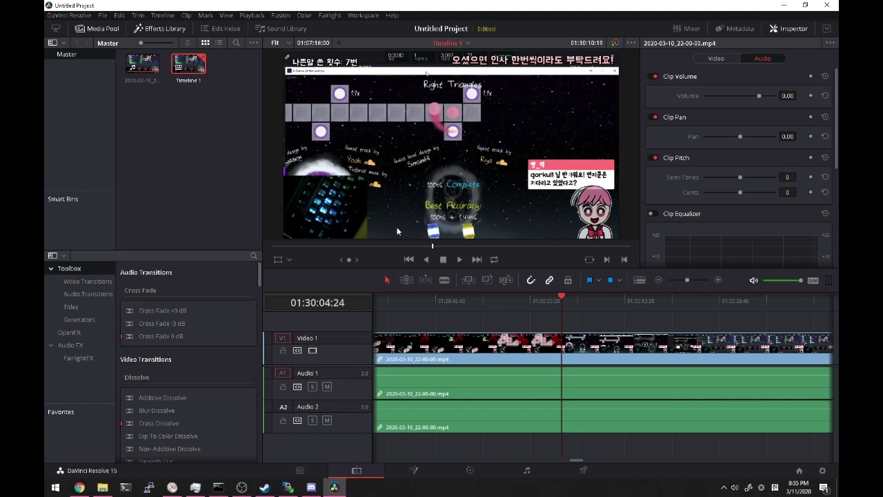
pyautogui.click(573, 309)
pyautogui.press('space')
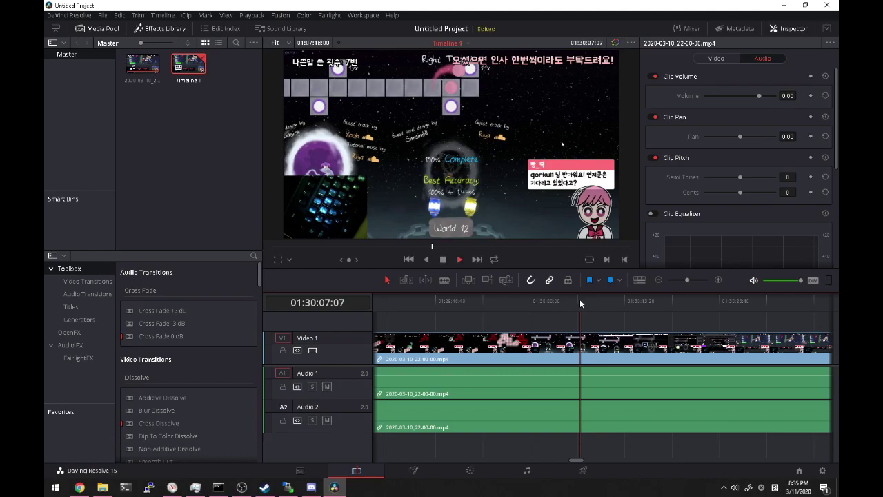
pyautogui.click(718, 280)
pyautogui.click(718, 280)
pyautogui.click(718, 281)
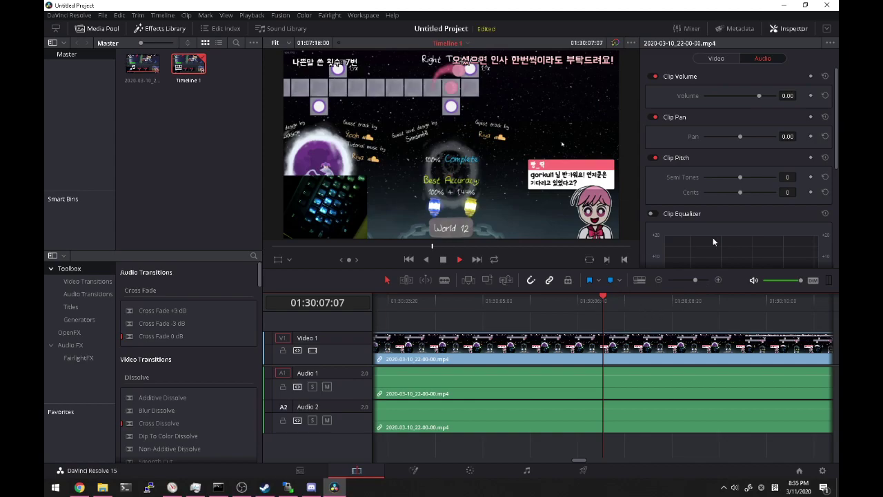
pyautogui.click(719, 280)
pyautogui.click(719, 280)
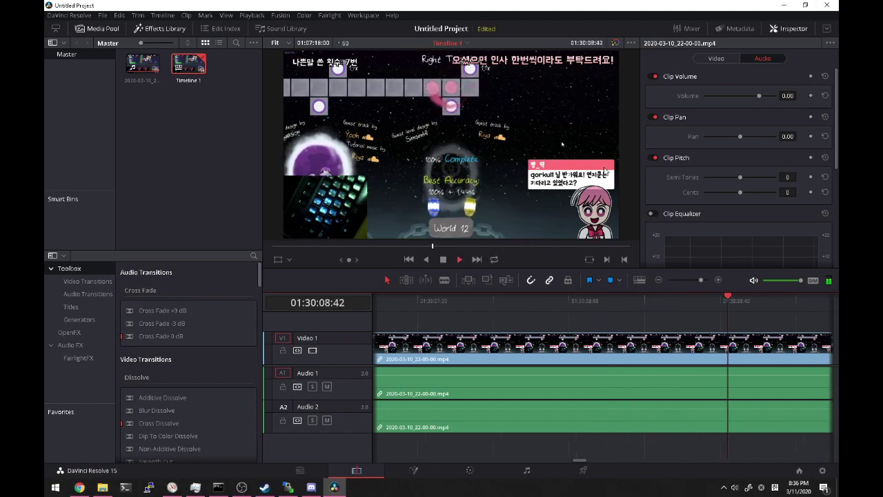
pyautogui.click(659, 281)
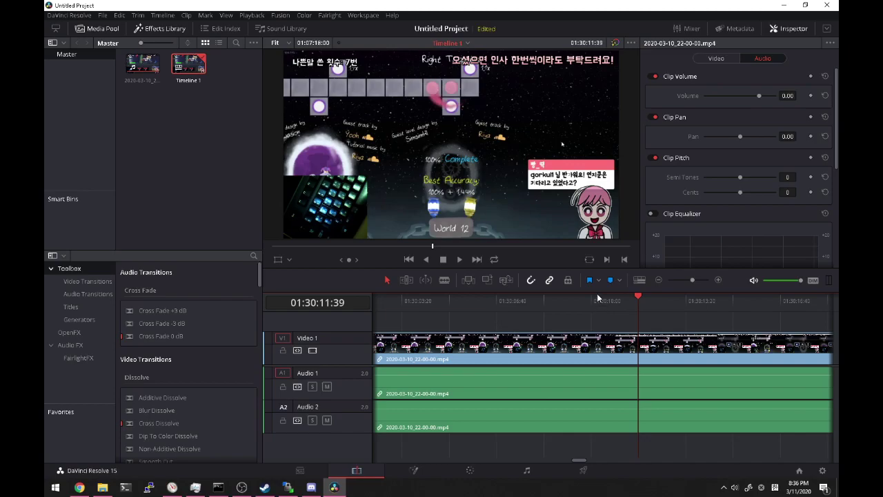
pyautogui.click(578, 301)
pyautogui.press('space')
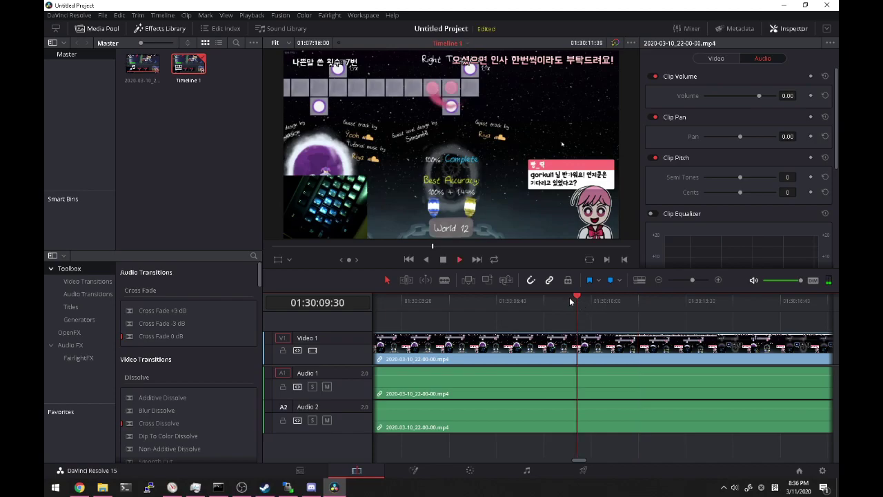
pyautogui.click(444, 259)
pyautogui.click(578, 297)
pyautogui.moveTo(596, 305); pyautogui.dragTo(590, 303)
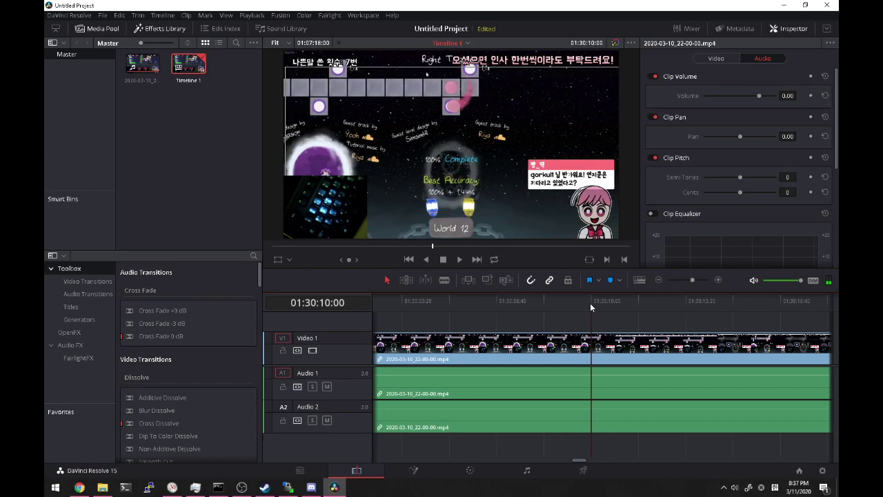
# Step: Examine the footage frame by frame backwards from 01:30:10:00 to look for the exact cut frame
pyautogui.press('Left')
pyautogui.press('Left')
pyautogui.press('Left')
pyautogui.press('Left')
pyautogui.press('Left')
pyautogui.press('Left')
pyautogui.press('Left')
pyautogui.press('Left')
pyautogui.press('Left')
pyautogui.press('Left')
pyautogui.press('Left')
pyautogui.press('Left')
pyautogui.press('Left')
pyautogui.press('Left')
pyautogui.press('Left')
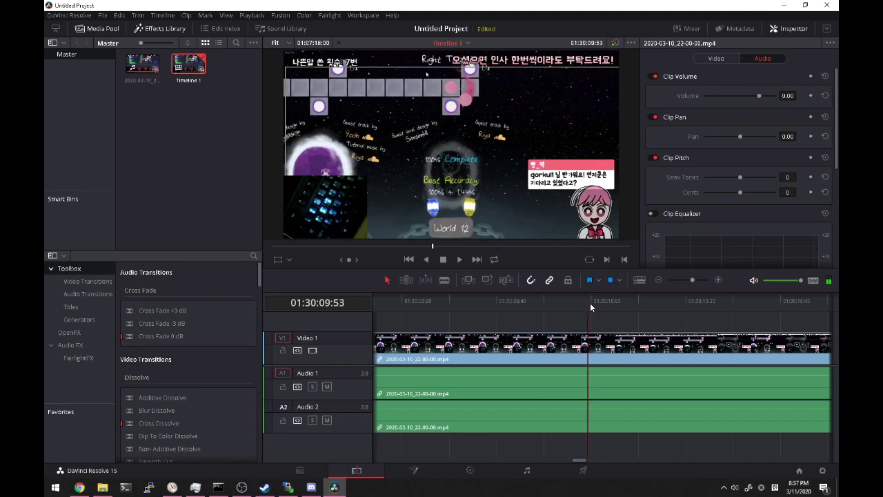
pyautogui.press('Left')
pyautogui.press('Left')
pyautogui.press('Left')
pyautogui.press('Left')
pyautogui.press('Left')
pyautogui.press('Left')
pyautogui.press('Left')
pyautogui.press('Left')
pyautogui.press('Left')
pyautogui.press('Left')
pyautogui.press('Left')
pyautogui.press('Left')
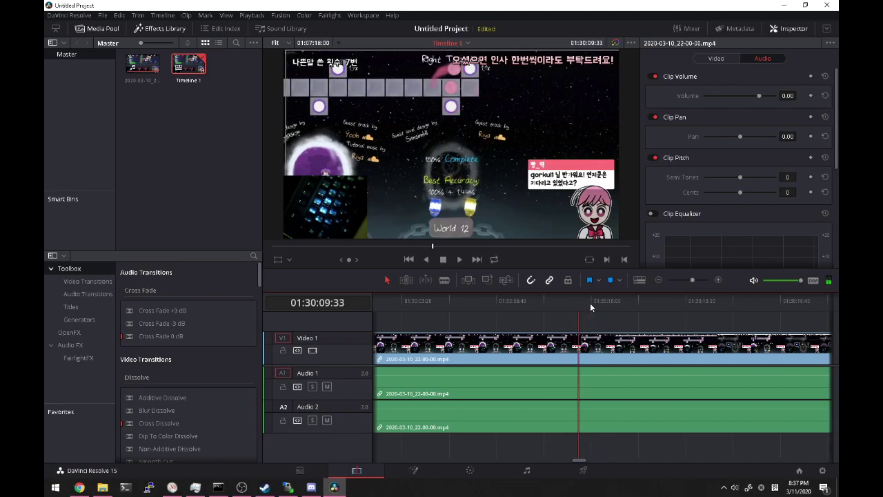
pyautogui.press('Left')
pyautogui.press('Right')
pyautogui.press('Right')
pyautogui.press('Left')
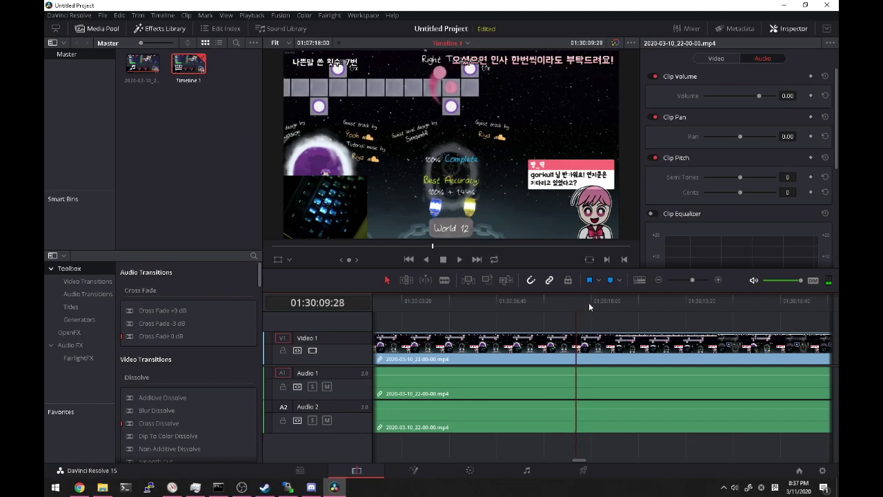
# Step: Split the gameplay clip with its audio at 01:30:08:56 and delete all the footage after that frame
pyautogui.moveTo(570, 305); pyautogui.dragTo(527, 305)
pyautogui.press('space')
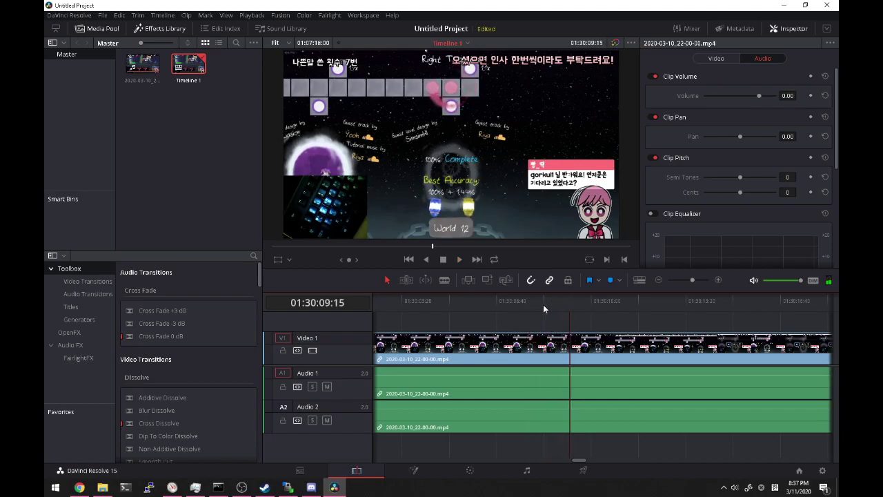
pyautogui.press('space')
pyautogui.press('Left')
pyautogui.press('Left')
pyautogui.press('Left')
pyautogui.press('Left')
pyautogui.press('Left')
pyautogui.press('Left')
pyautogui.press('Left')
pyautogui.press('Left')
pyautogui.press('Left')
pyautogui.press('Left')
pyautogui.press('Left')
pyautogui.press('Left')
pyautogui.press('Left')
pyautogui.press('Left')
pyautogui.press('Left')
pyautogui.press('Left')
pyautogui.press('Left')
pyautogui.press('Left')
pyautogui.press('Left')
pyautogui.press('Left')
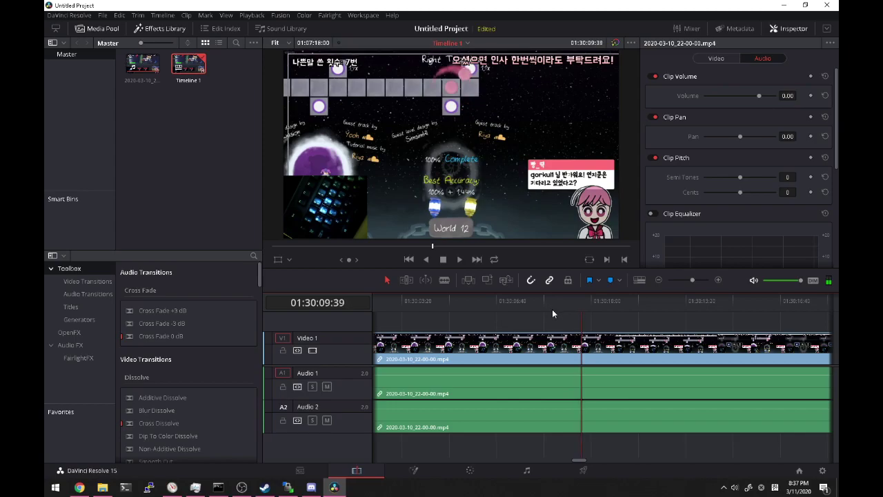
pyautogui.press('Left')
pyautogui.press('Left')
pyautogui.press('Left')
pyautogui.press('Left')
pyautogui.press('Left')
pyautogui.press('Left')
pyautogui.press('Left')
pyautogui.press('Left')
pyautogui.press('Left')
pyautogui.press('Left')
pyautogui.press('Left')
pyautogui.press('Left')
pyautogui.press('Left')
pyautogui.press('Left')
pyautogui.press('Left')
pyautogui.press('Left')
pyautogui.press('Left')
pyautogui.press('Left')
pyautogui.press('Left')
pyautogui.press('Left')
pyautogui.press('Right')
pyautogui.press('Right')
pyautogui.press('Right')
pyautogui.press('Right')
pyautogui.press('Right')
pyautogui.press('Right')
pyautogui.press('Right')
pyautogui.press('Right')
pyautogui.press('Right')
pyautogui.press('Right')
pyautogui.press('Right')
pyautogui.press('Right')
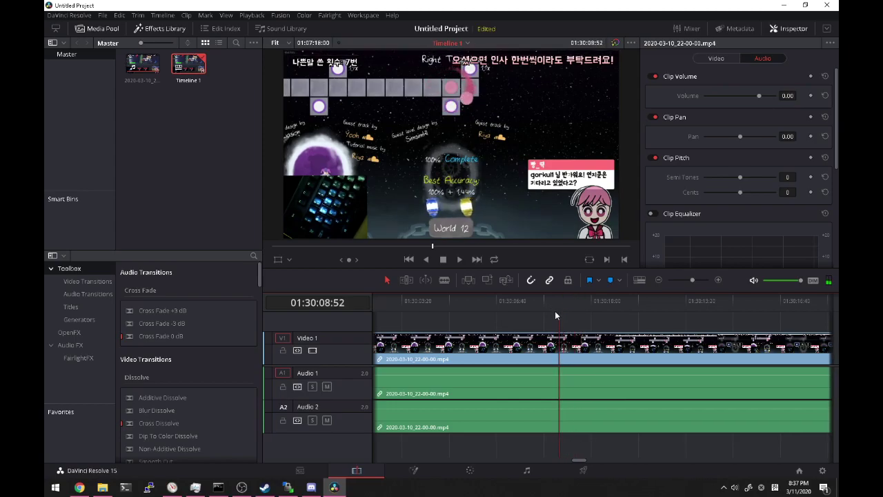
pyautogui.press('Right')
pyautogui.press('Left')
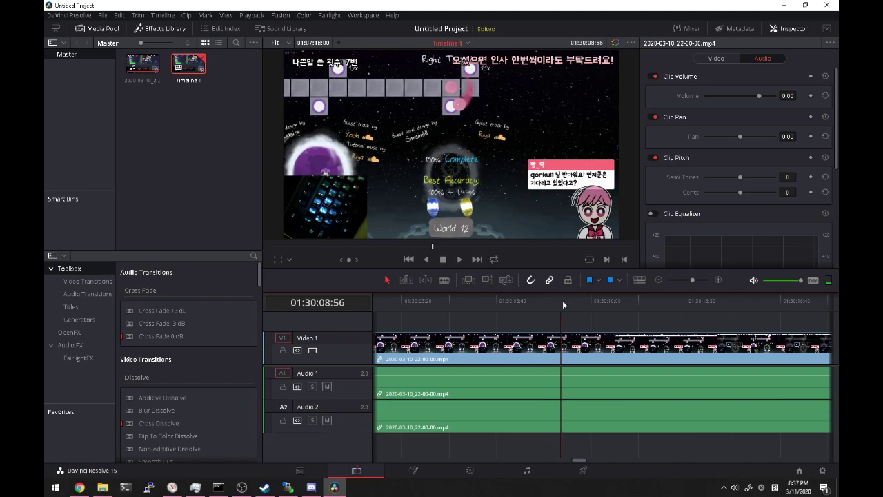
pyautogui.hotkey('ctrl', 'b')
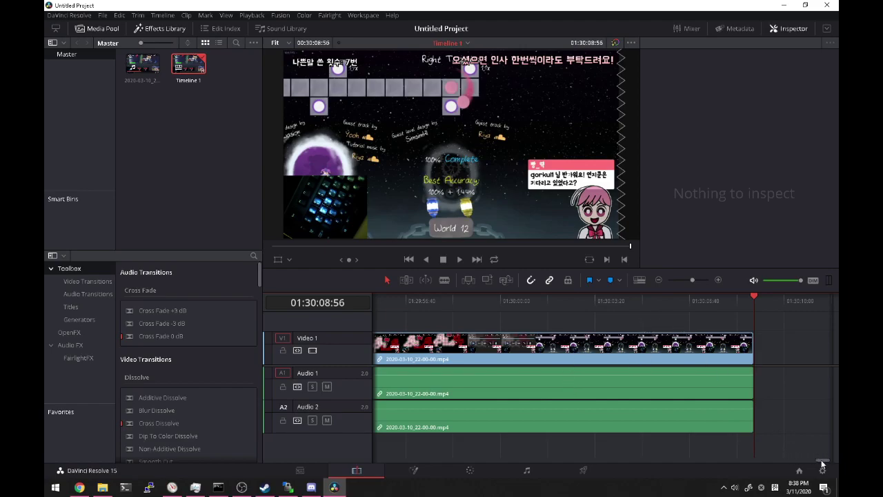
# Step: Review the trimmed clip from 01:27:00:16 at increased playback speed to check the 1.1x Artificial Chariot attempt
pyautogui.moveTo(825, 464); pyautogui.dragTo(820, 461)
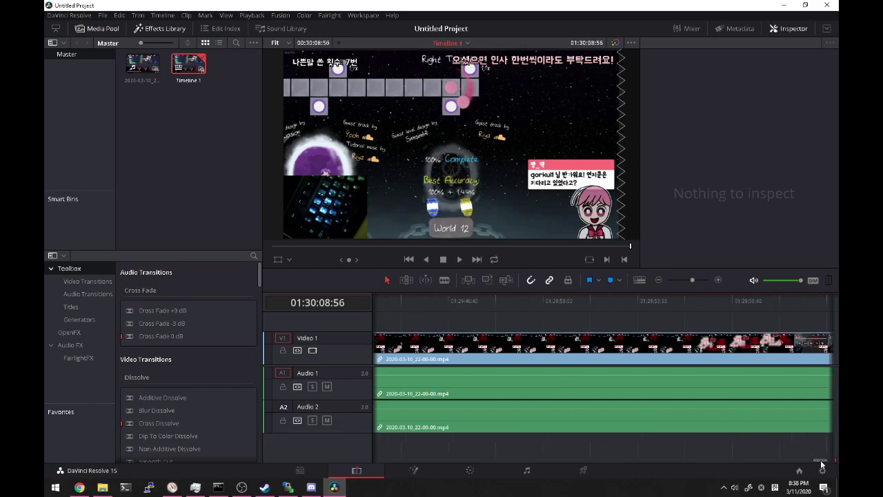
pyautogui.click(660, 281)
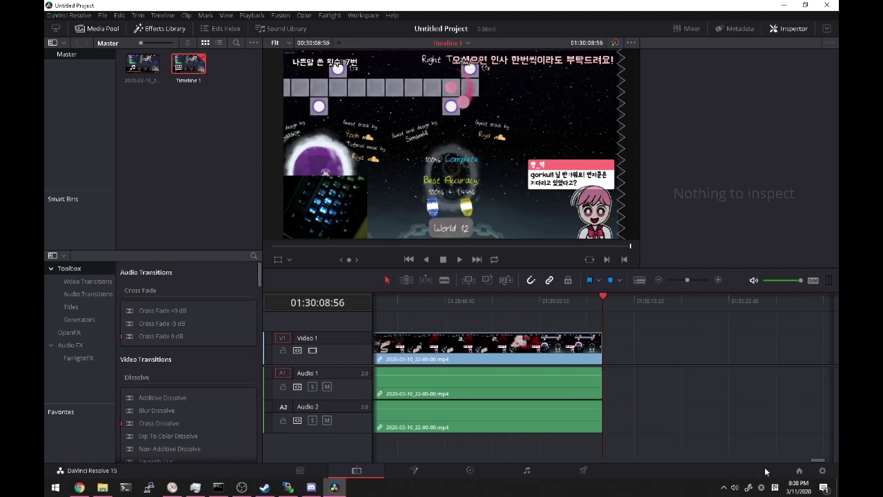
pyautogui.moveTo(815, 462); pyautogui.dragTo(816, 466)
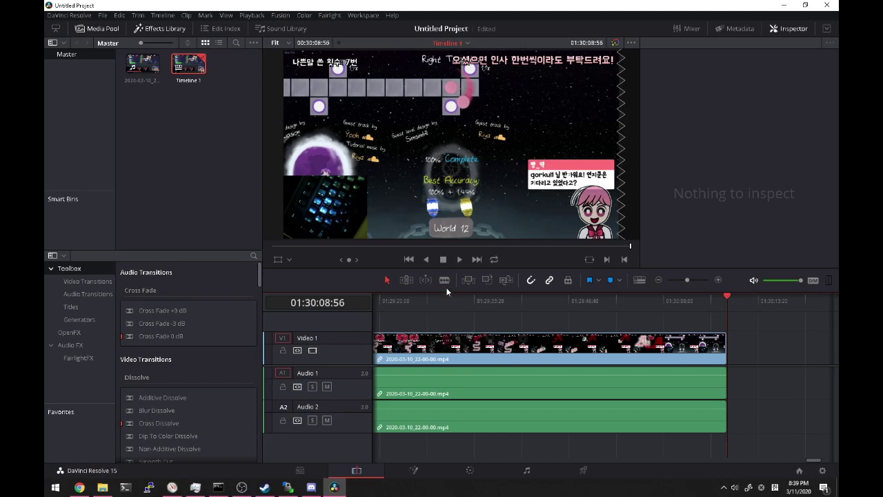
pyautogui.moveTo(660, 301); pyautogui.dragTo(424, 301)
pyautogui.click(658, 279)
pyautogui.click(659, 279)
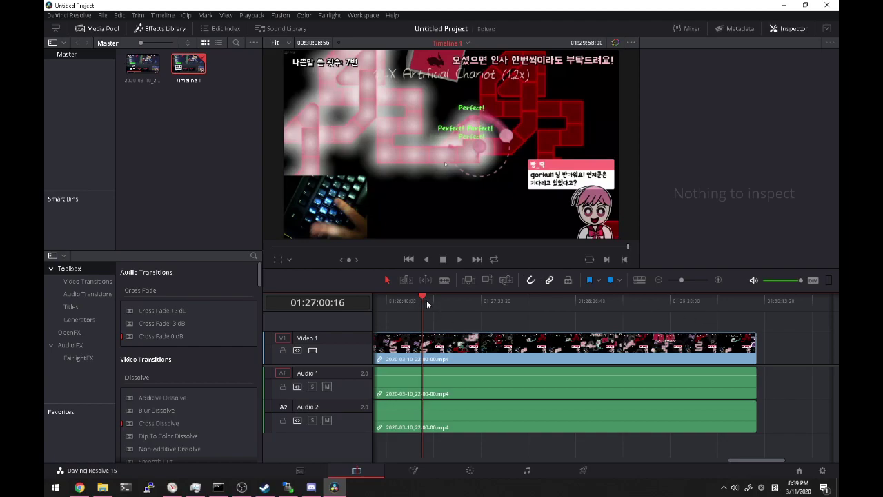
pyautogui.press('space')
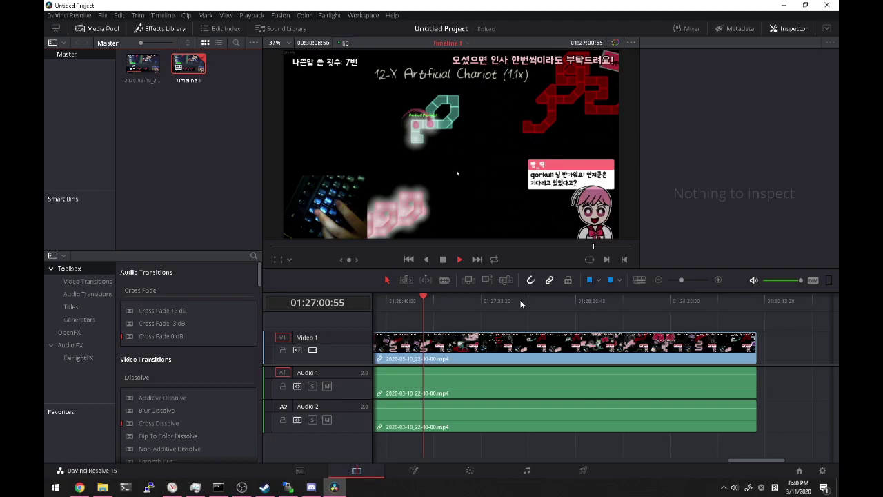
pyautogui.press('l')
pyautogui.press('l')
pyautogui.press('l')
pyautogui.press('l')
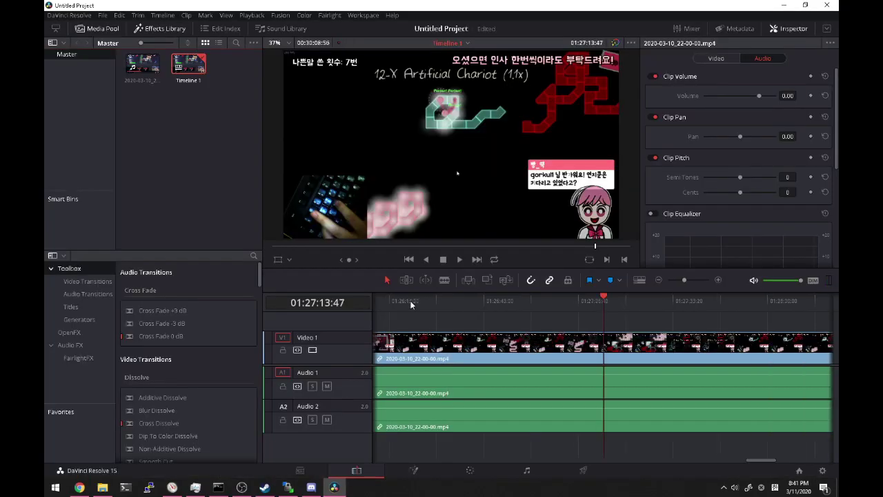
# Step: Play the footage from 01:26:43:04 to 01:26:44:32 to examine the start of the 1.1x attempt
pyautogui.click(494, 301)
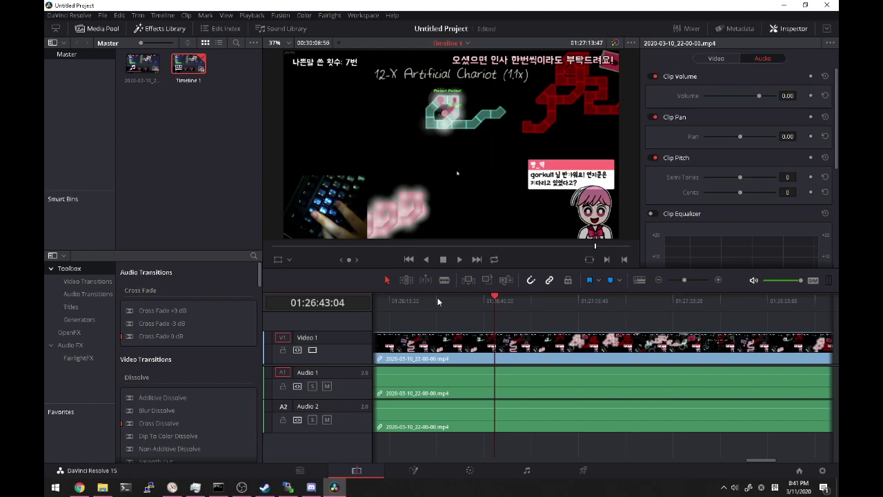
pyautogui.press('space')
pyautogui.moveTo(194, 491)
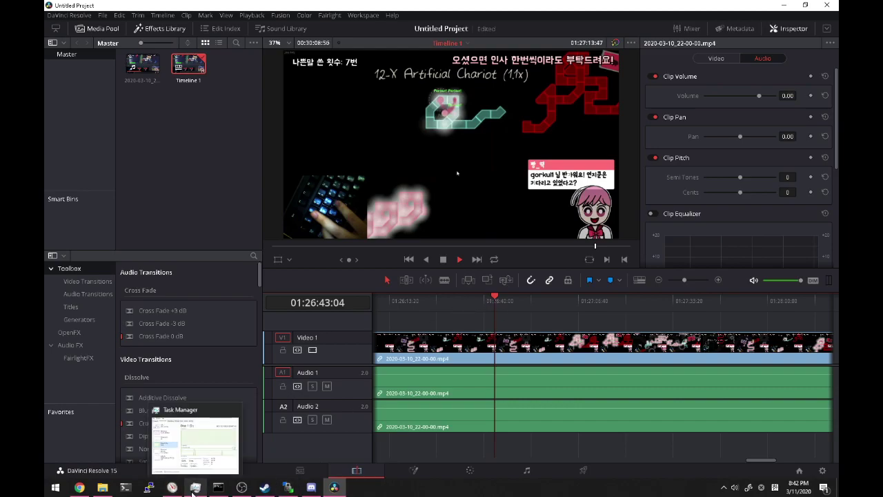
pyautogui.press('space')
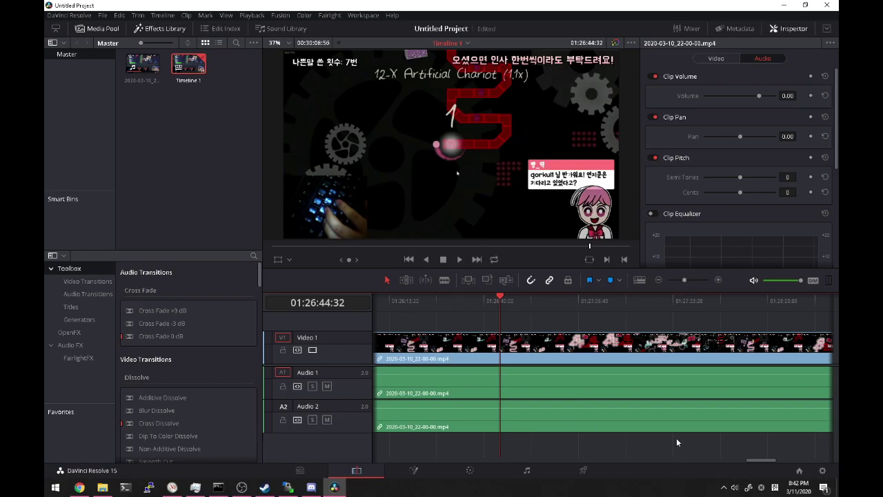
# Step: Examine the footage around 01:26:13:28 and frame by frame backwards from 01:26:05:20 to look for the starting cut point
pyautogui.moveTo(759, 467); pyautogui.dragTo(750, 467)
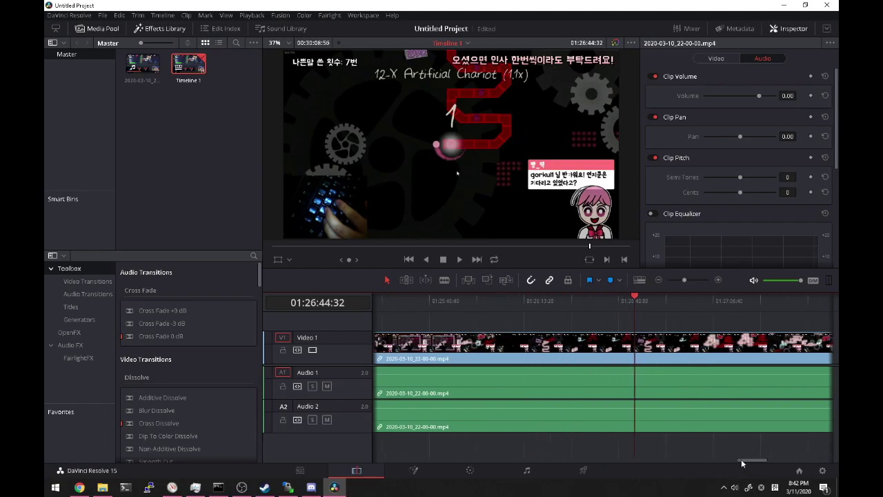
pyautogui.click(523, 298)
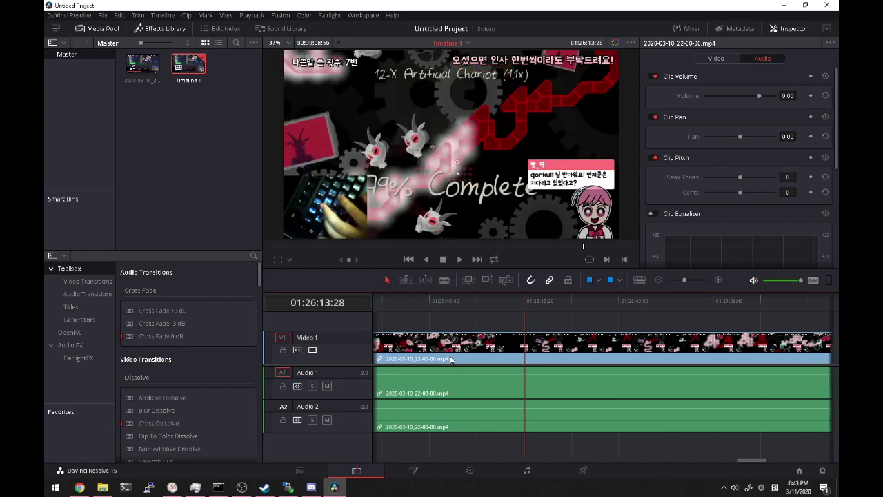
pyautogui.click(496, 300)
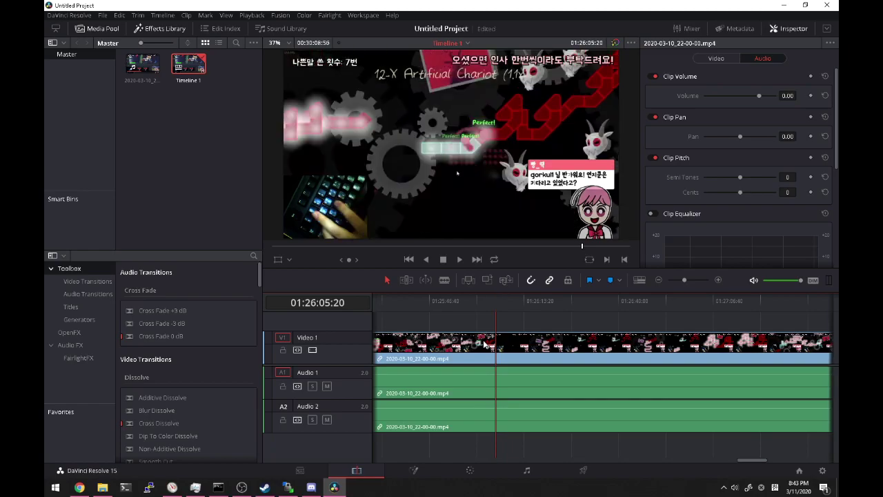
pyautogui.press('Left')
pyautogui.press('Left')
pyautogui.press('Left')
pyautogui.press('Left')
pyautogui.press('Left')
pyautogui.press('Left')
pyautogui.press('Left')
pyautogui.press('Left')
pyautogui.press('Left')
pyautogui.press('Left')
pyautogui.press('Left')
pyautogui.press('Left')
pyautogui.press('Left')
pyautogui.press('Left')
pyautogui.press('Left')
pyautogui.press('Left')
pyautogui.press('Left')
pyautogui.press('Left')
pyautogui.press('Left')
pyautogui.press('Left')
pyautogui.press('Left')
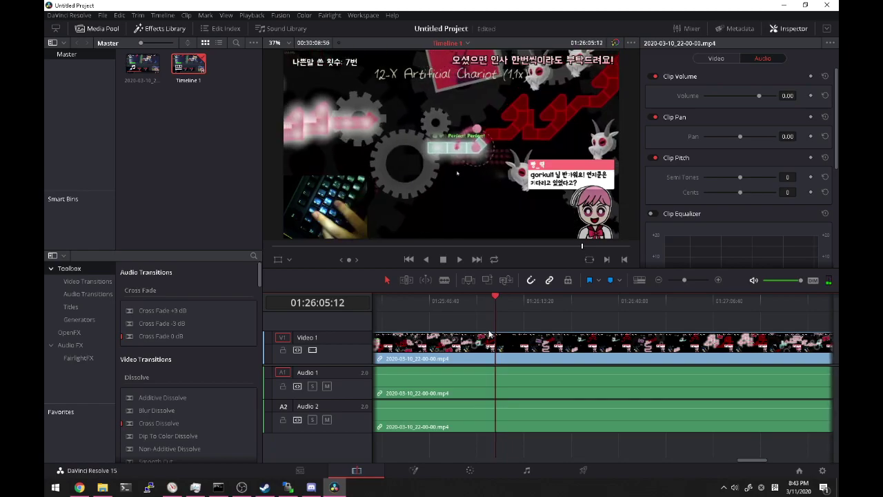
pyautogui.press('Left')
pyautogui.press('Left')
pyautogui.press('Left')
pyautogui.press('Left')
pyautogui.press('Left')
pyautogui.press('Left')
pyautogui.press('Left')
pyautogui.press('Left')
pyautogui.press('Left')
pyautogui.press('Left')
pyautogui.press('Left')
pyautogui.press('Left')
pyautogui.press('Left')
pyautogui.press('Left')
pyautogui.press('Left')
pyautogui.press('Left')
pyautogui.press('Left')
pyautogui.press('Left')
pyautogui.press('Left')
pyautogui.press('Left')
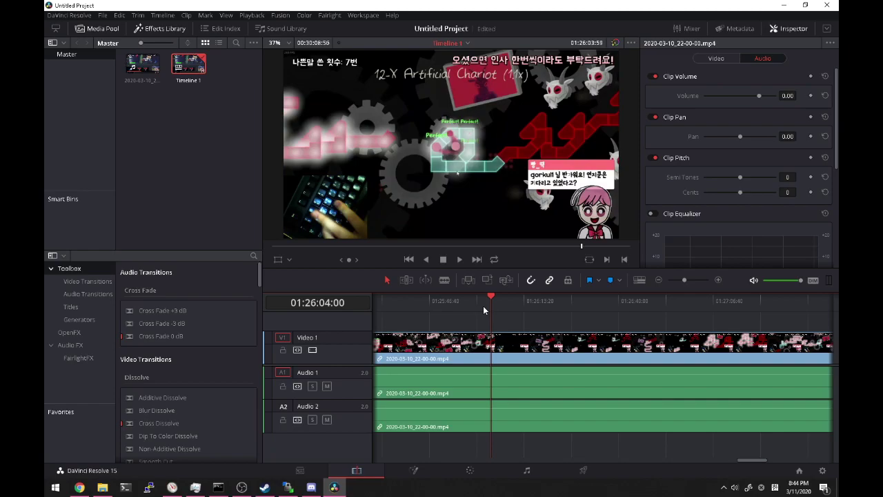
# Step: Cut away all the footage before 01:26:01:28 so the remaining clip begins at the start of the timeline
pyautogui.click(483, 306)
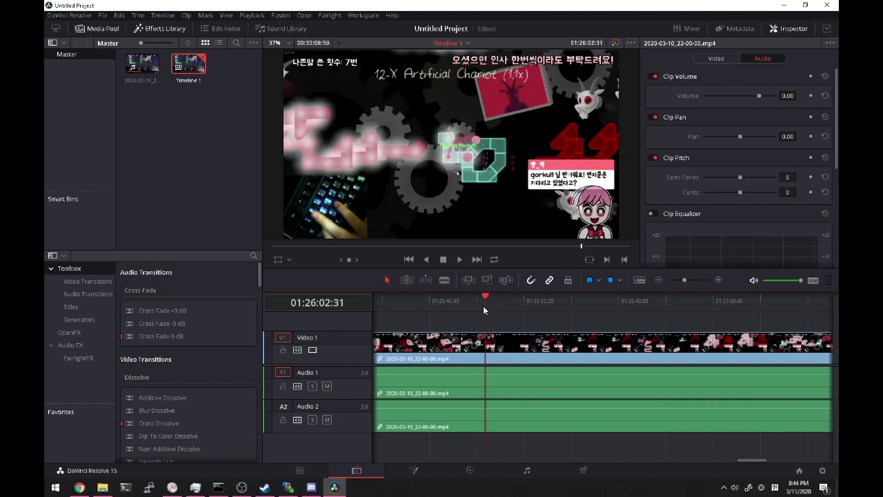
pyautogui.moveTo(484, 310); pyautogui.dragTo(467, 333)
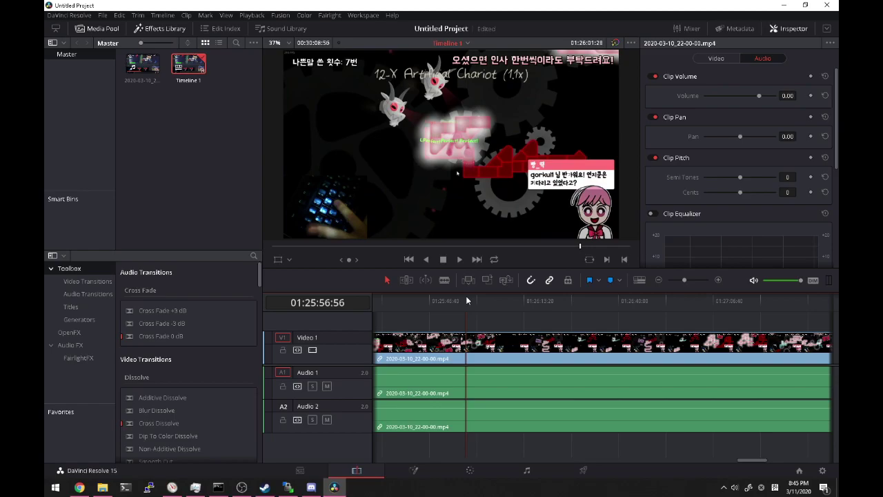
pyautogui.press('o')
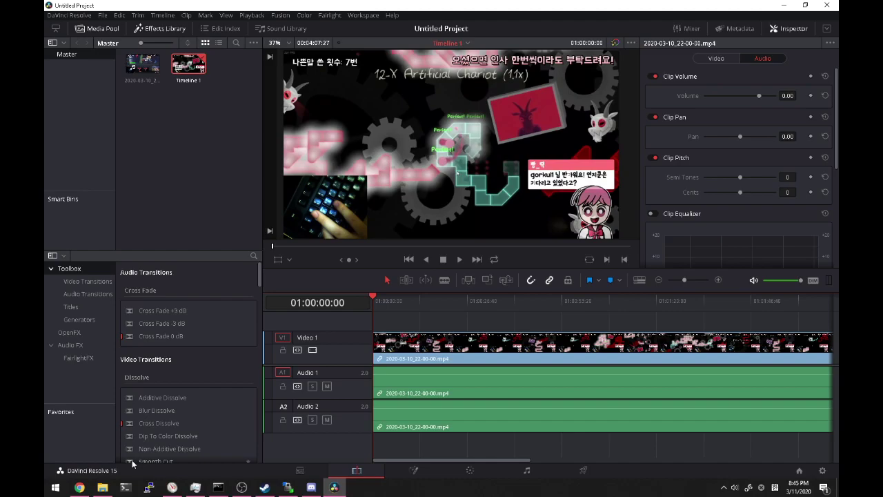
# Step: Play the trimmed clip from 01:00:00:00 at a closer timeline scale to check how it opens
pyautogui.click(658, 280)
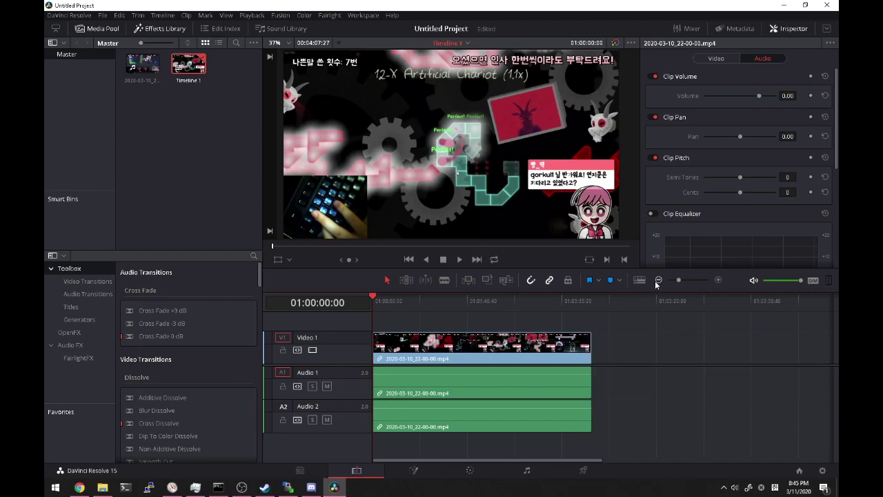
pyautogui.click(711, 280)
pyautogui.moveTo(703, 278); pyautogui.dragTo(692, 276)
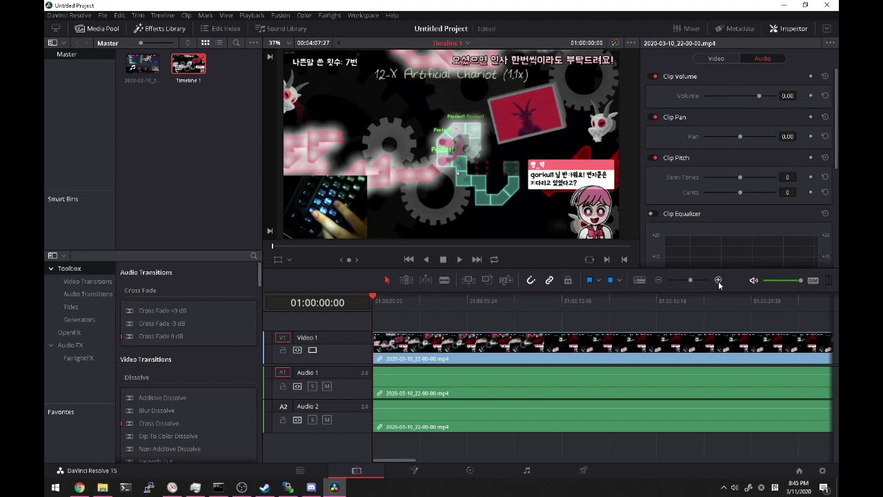
pyautogui.click(659, 281)
pyautogui.click(659, 281)
pyautogui.click(659, 281)
pyautogui.click(659, 281)
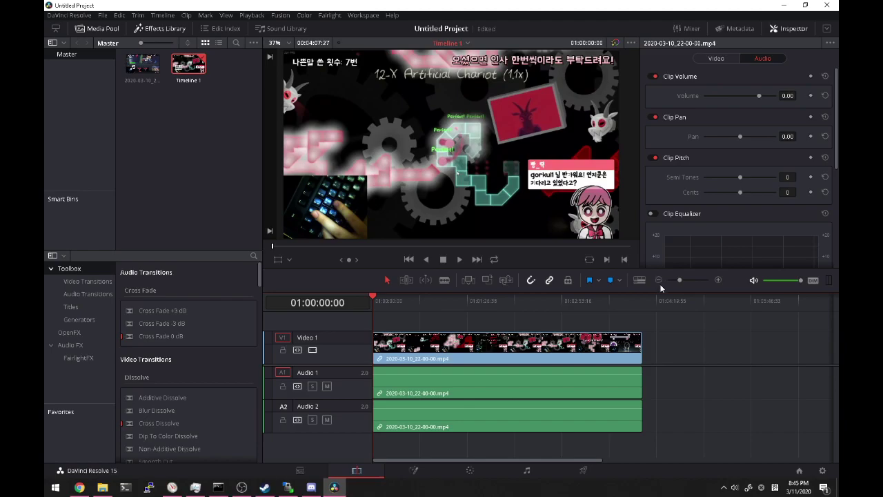
pyautogui.click(718, 280)
pyautogui.click(718, 281)
pyautogui.click(718, 280)
pyautogui.click(717, 280)
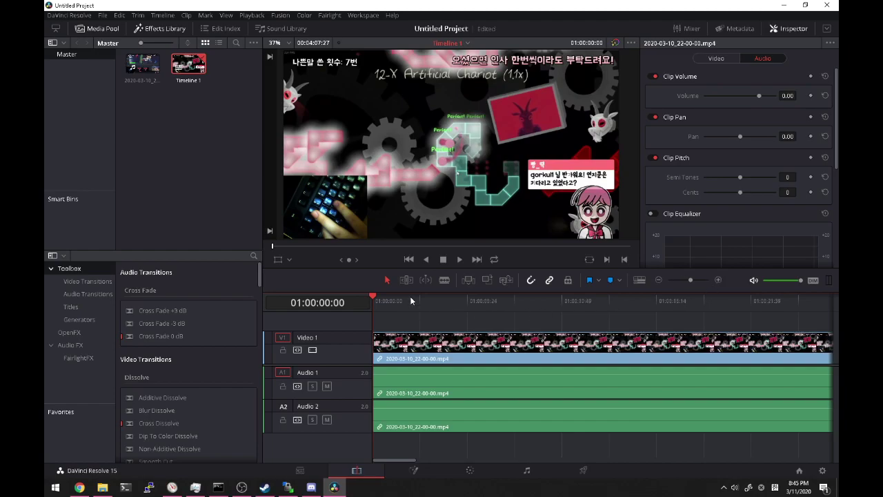
pyautogui.press('space')
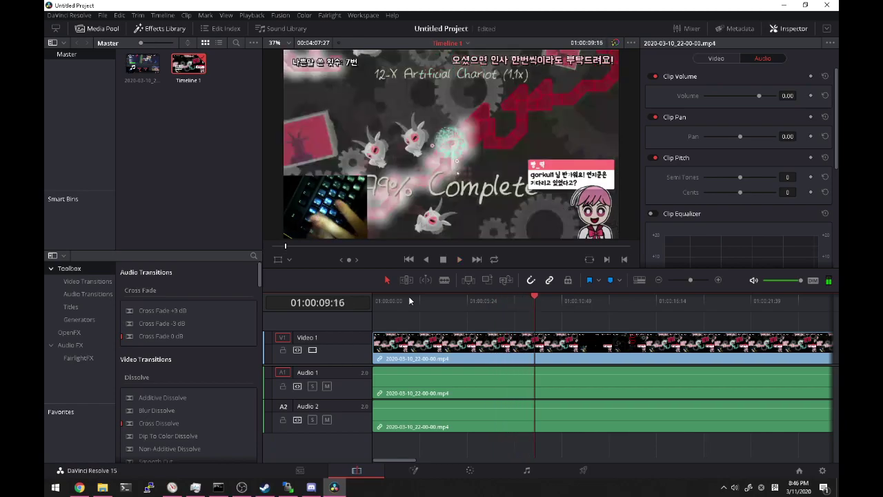
# Step: Replay the opening seconds from 01:00:01:40 to look for a tighter start point
pyautogui.click(402, 297)
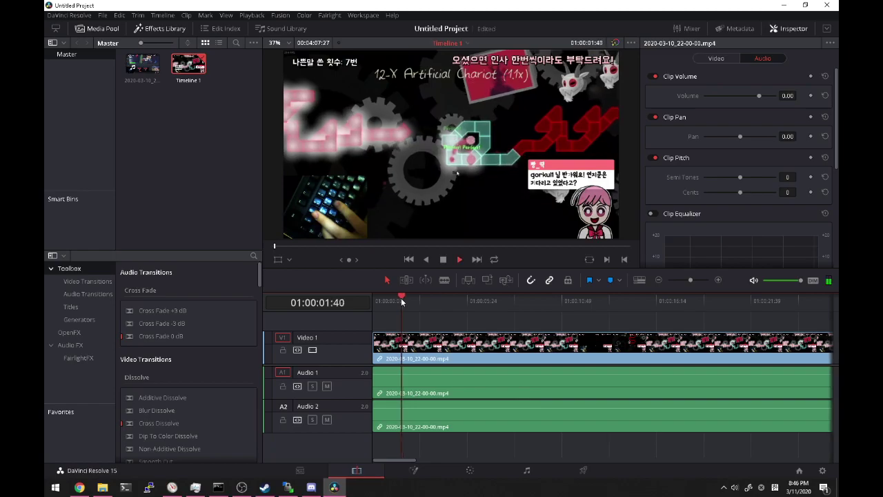
pyautogui.press('space')
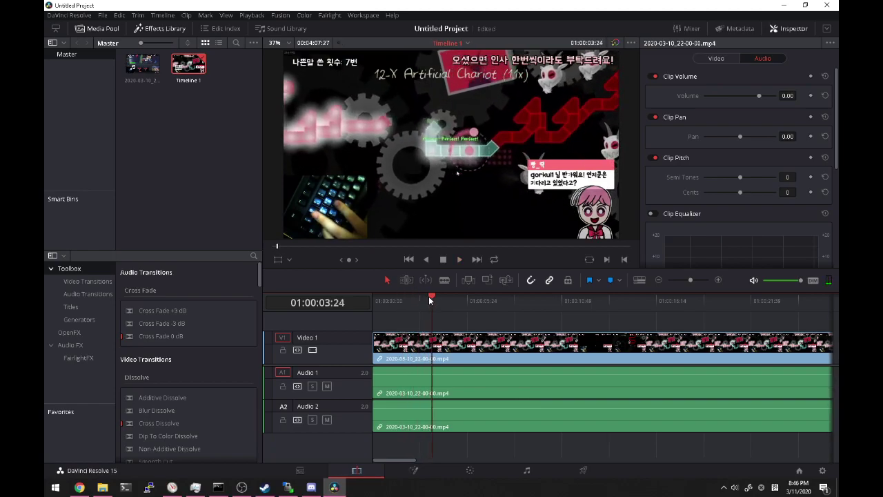
pyautogui.press('space')
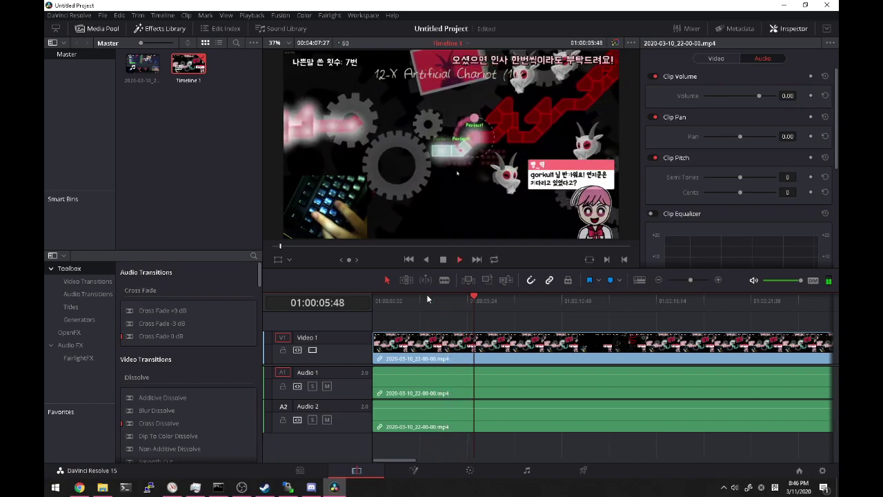
pyautogui.press('space')
# Step: Split the clip with its audio at 01:00:02:52 and delete the footage before that frame, closing the gap
pyautogui.click(425, 298)
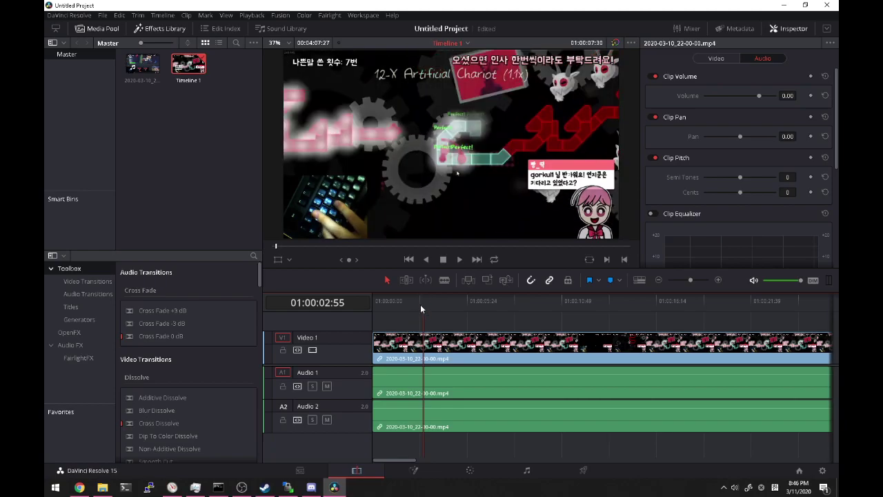
pyautogui.click(426, 301)
pyautogui.click(423, 302)
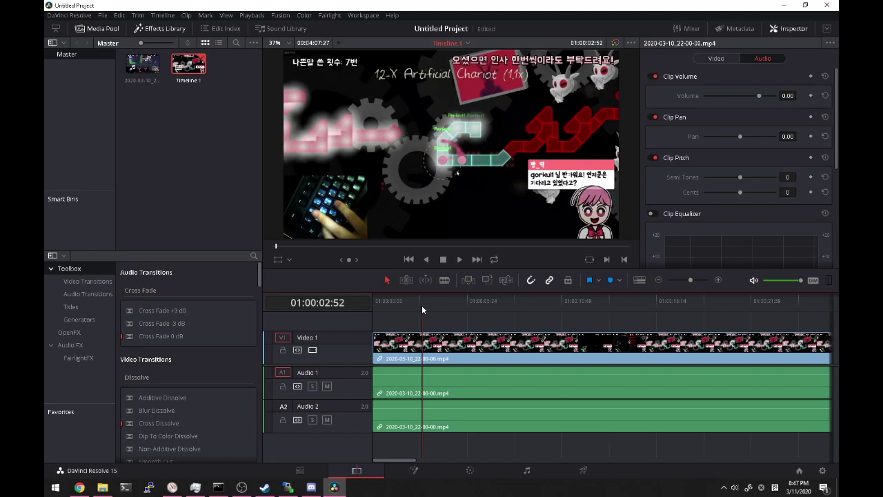
pyautogui.click(421, 305)
pyautogui.press('o')
pyautogui.hotkey('alt', 'x')
# Step: Play the shortened clip from its first frame to check the new opening
pyautogui.press('Home')
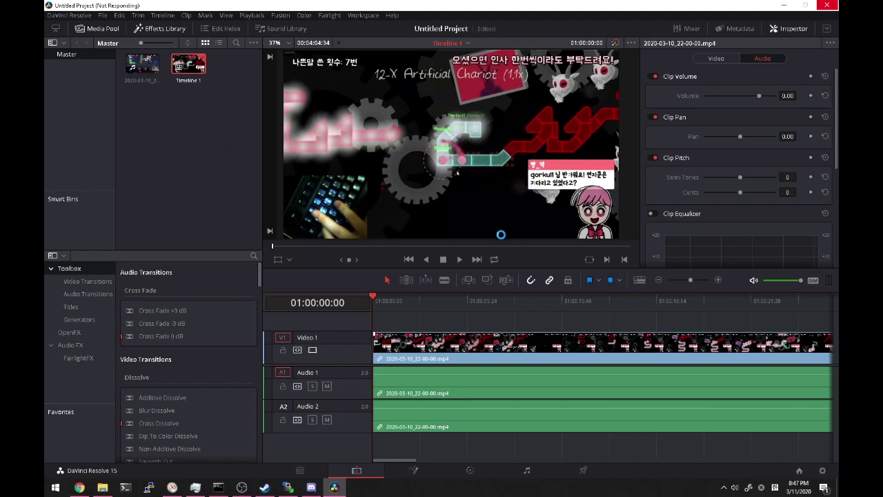
pyautogui.press('space')
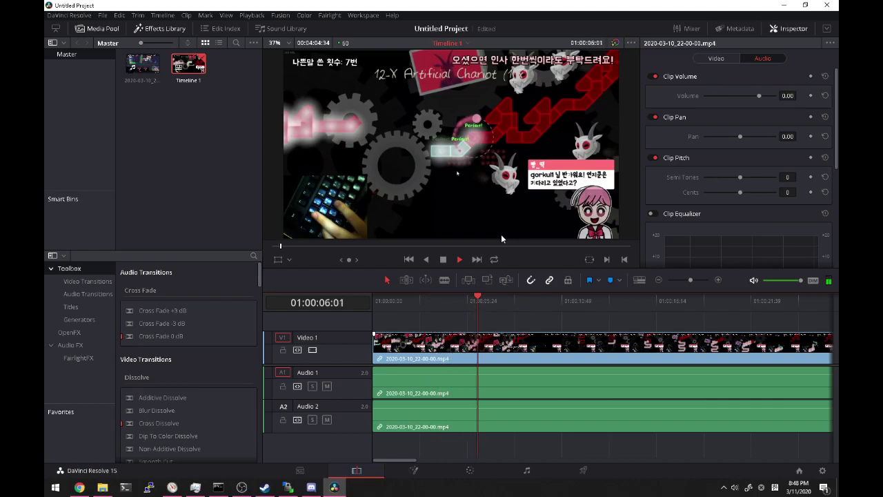
pyautogui.press('space')
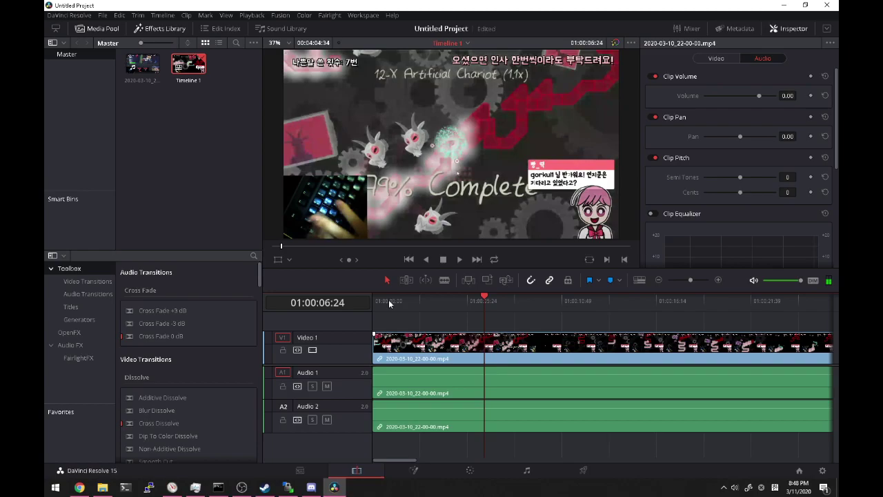
pyautogui.click(658, 280)
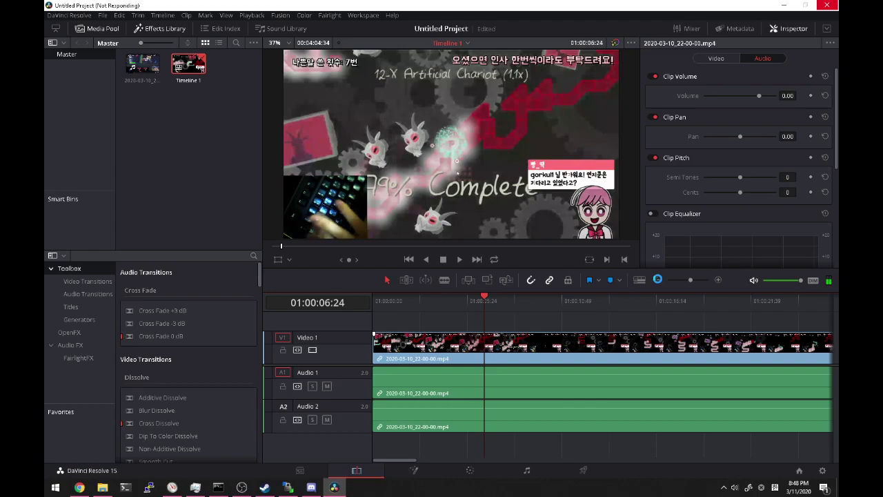
# Step: Switch to Task Manager and Resource Monitor to check the disk load and the files Resolve.exe is accessing
pyautogui.click(196, 487)
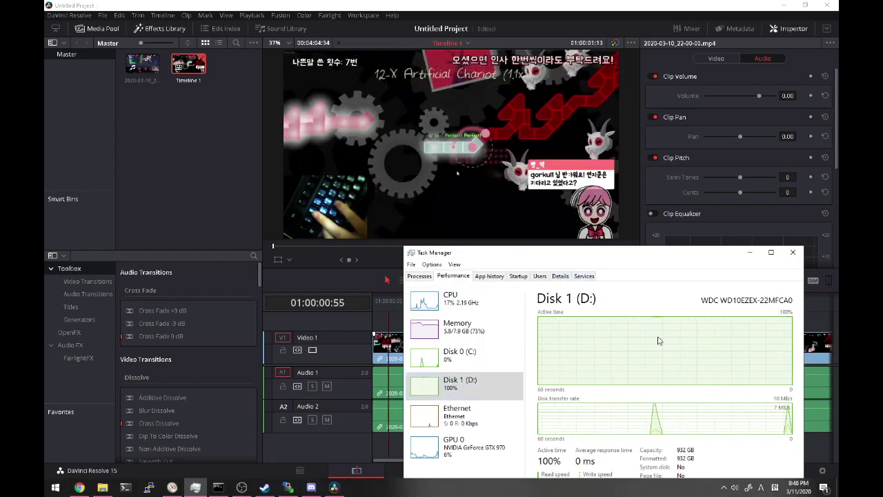
pyautogui.click(173, 489)
pyautogui.moveTo(333, 336); pyautogui.dragTo(534, 261)
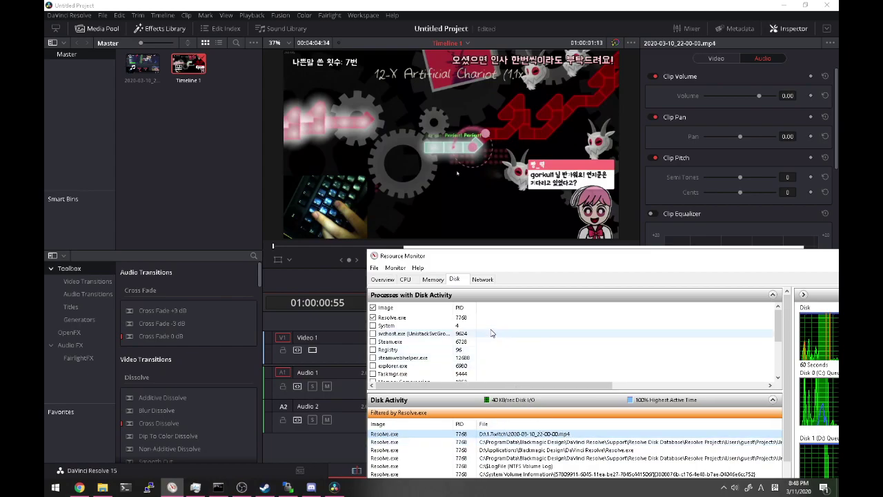
pyautogui.click(466, 319)
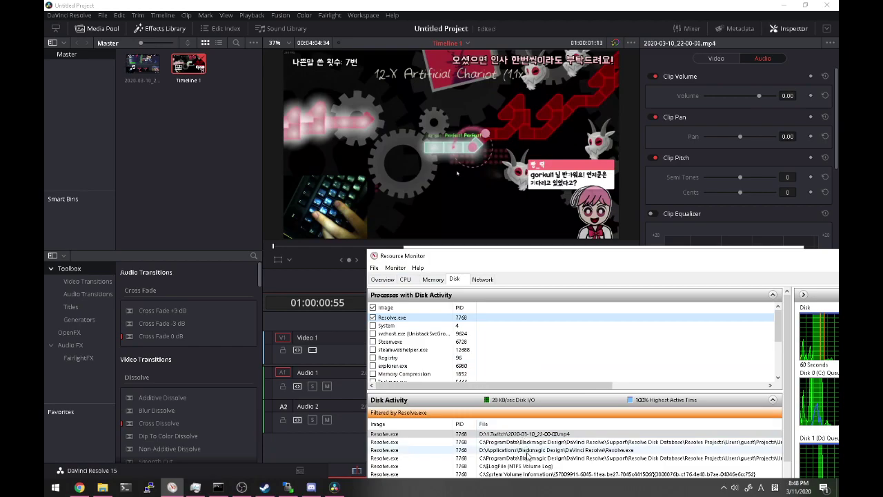
pyautogui.click(483, 434)
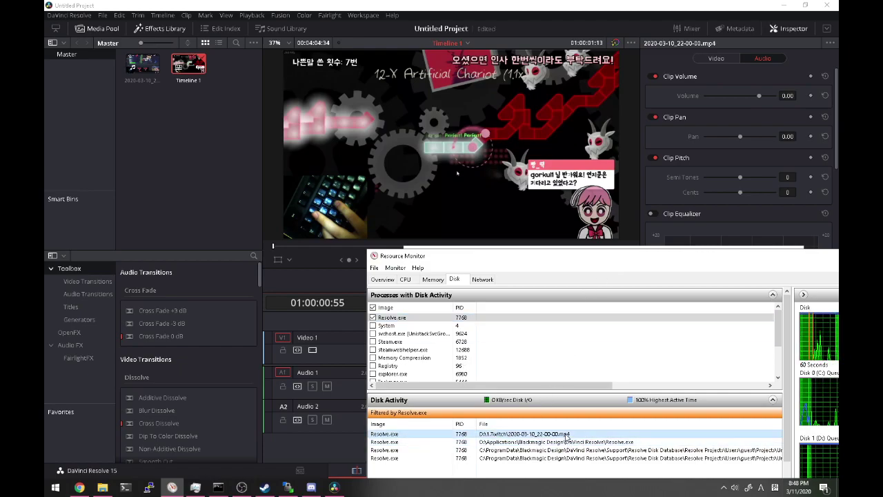
# Step: Inspect the read, write and response-time figures for 2020-03-10_22-00-00.mp4 in Resource Monitor's disk activity
pyautogui.moveTo(733, 264); pyautogui.dragTo(516, 170)
pyautogui.moveTo(365, 406); pyautogui.dragTo(497, 400)
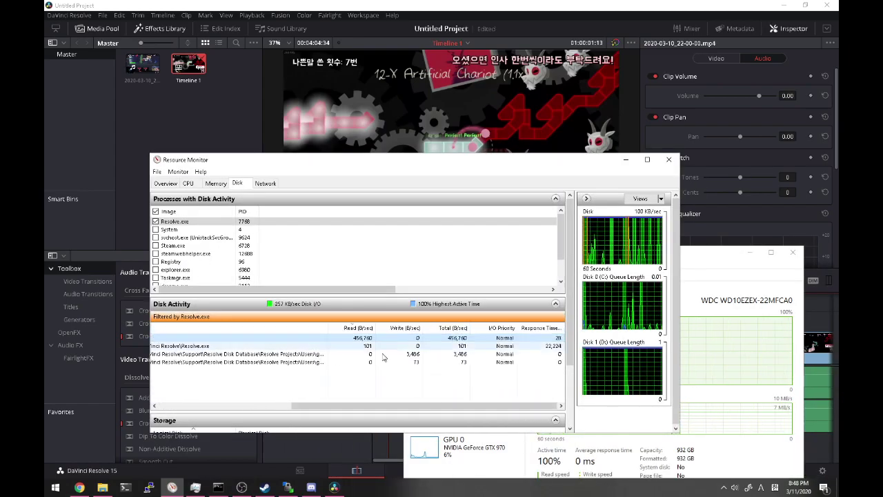
pyautogui.moveTo(365, 406); pyautogui.dragTo(312, 374)
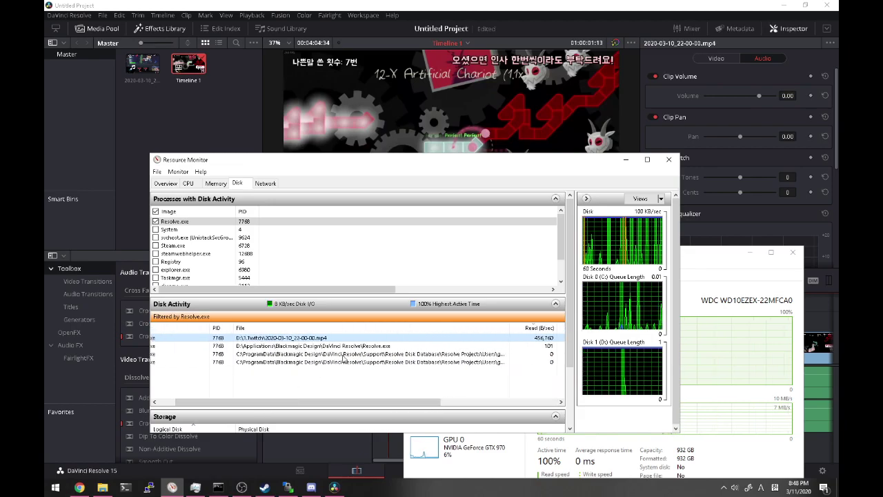
pyautogui.moveTo(508, 329); pyautogui.dragTo(428, 330)
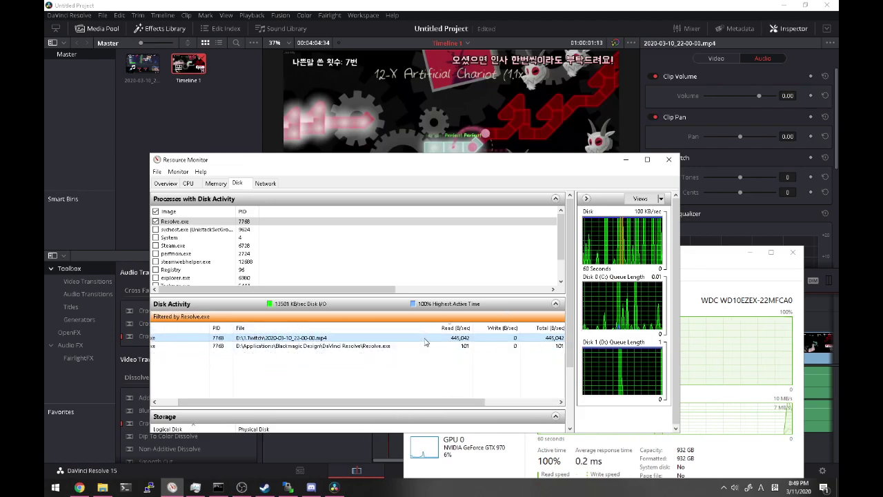
pyautogui.moveTo(428, 405); pyautogui.dragTo(382, 407)
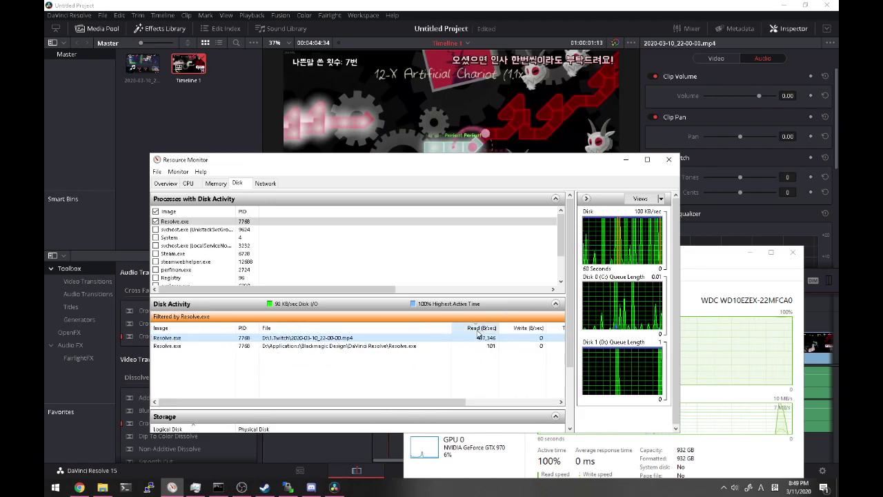
pyautogui.moveTo(453, 330); pyautogui.dragTo(427, 330)
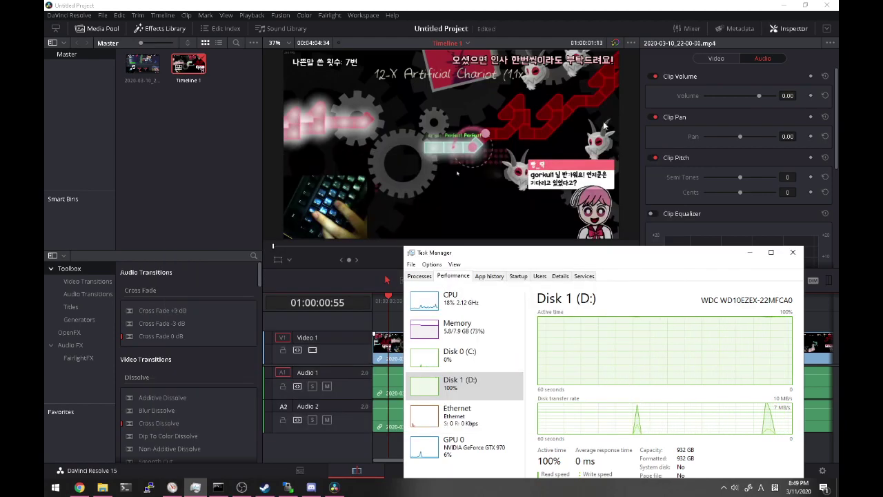
# Step: Return to DaVinci Resolve to resume playback, and check the Disk 1 (D:) activity in Task Manager
pyautogui.click(626, 160)
pyautogui.click(432, 384)
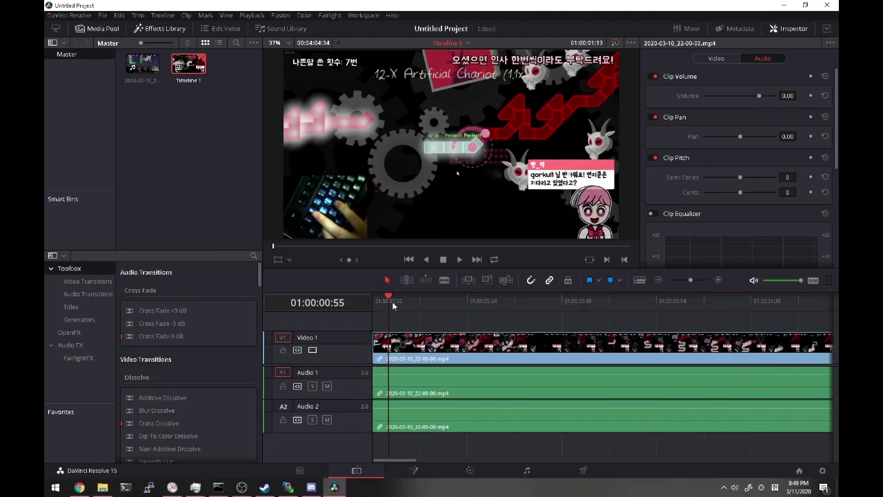
pyautogui.press('space')
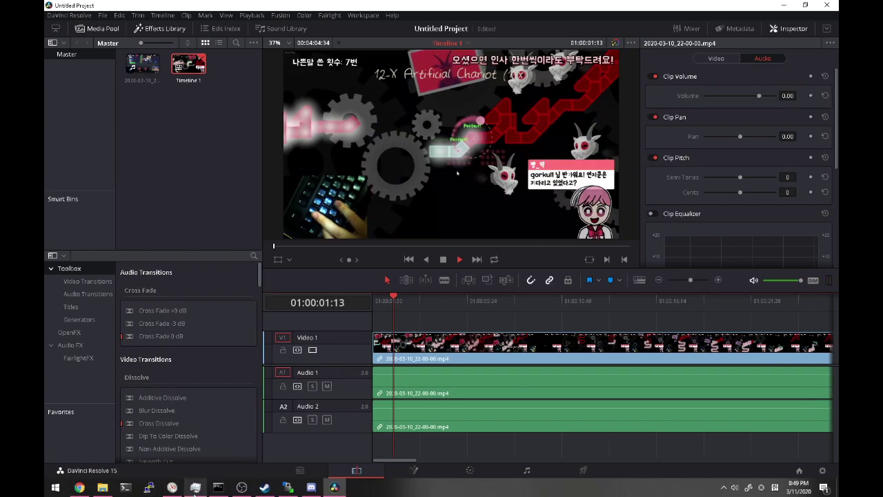
pyautogui.moveTo(196, 488)
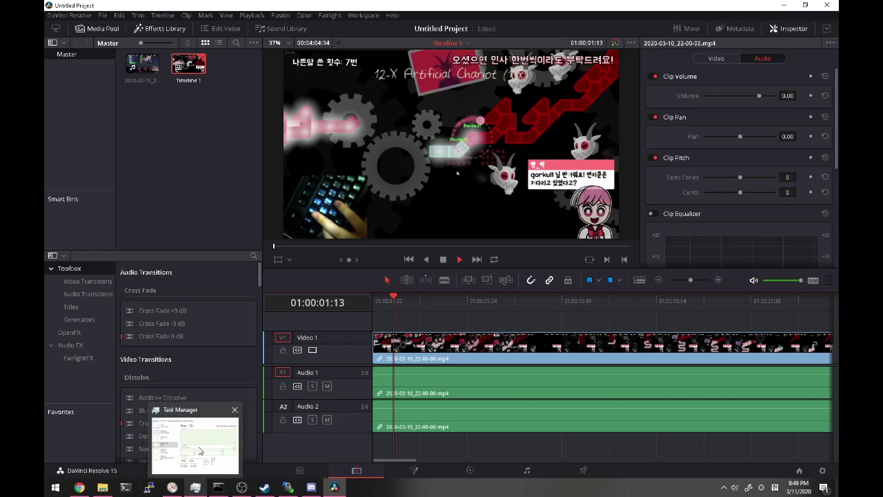
pyautogui.click(211, 457)
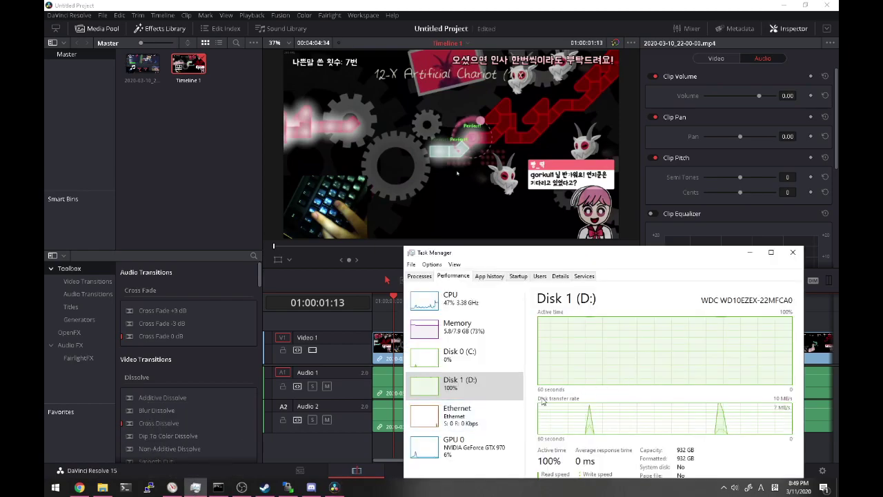
# Step: Compare the Disk 0 (C:) and Disk 1 (D:) graphs in Task Manager while switching between it and DaVinci Resolve
pyautogui.click(476, 356)
pyautogui.click(494, 385)
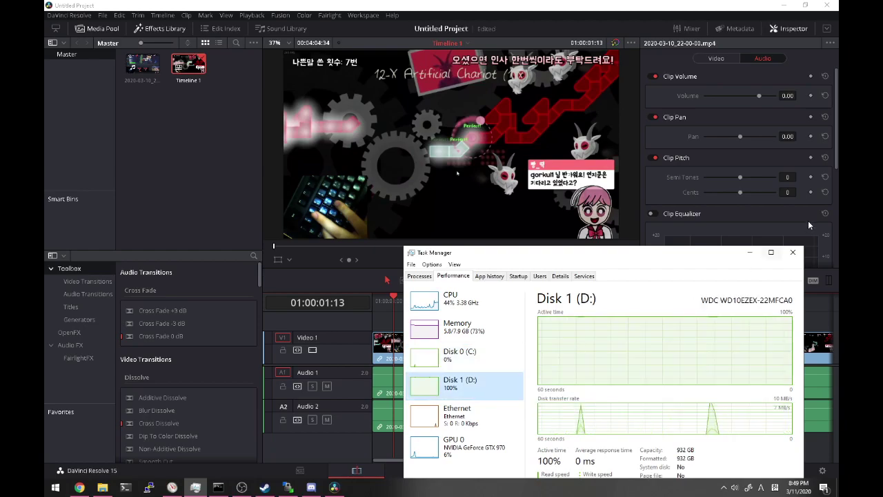
pyautogui.click(592, 7)
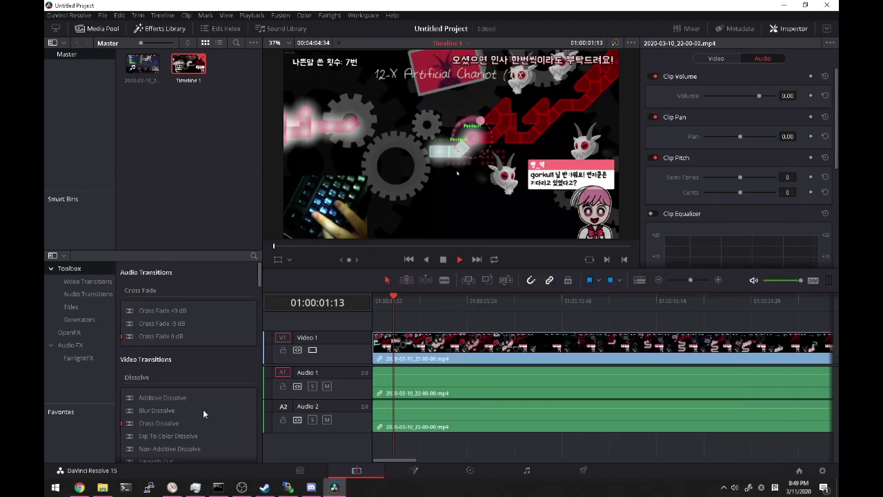
pyautogui.click(195, 487)
pyautogui.click(461, 355)
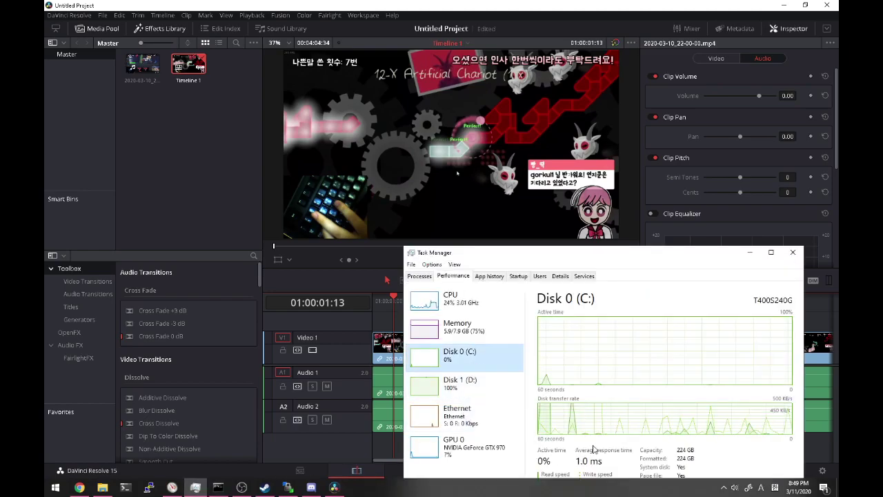
pyautogui.moveTo(616, 258); pyautogui.dragTo(615, 238)
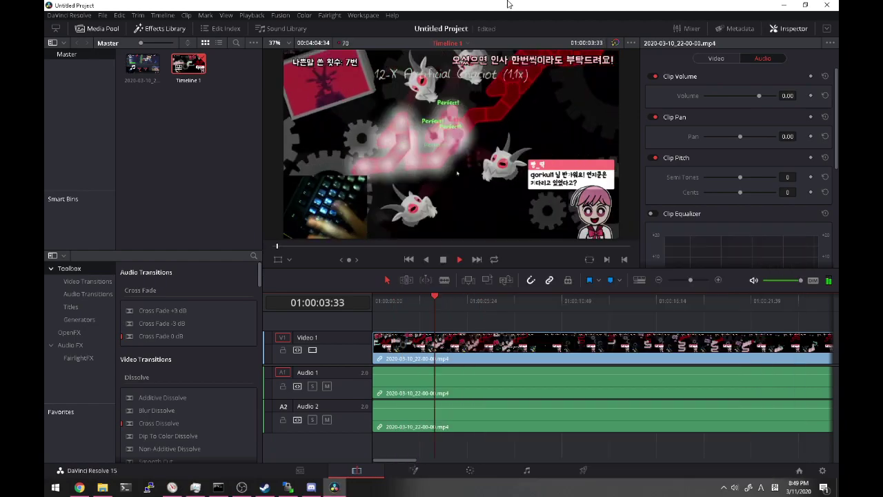
# Step: Pause the timeline playback, recheck the disk activity in Task Manager, and return to DaVinci Resolve
pyautogui.click(520, 224)
pyautogui.press('space')
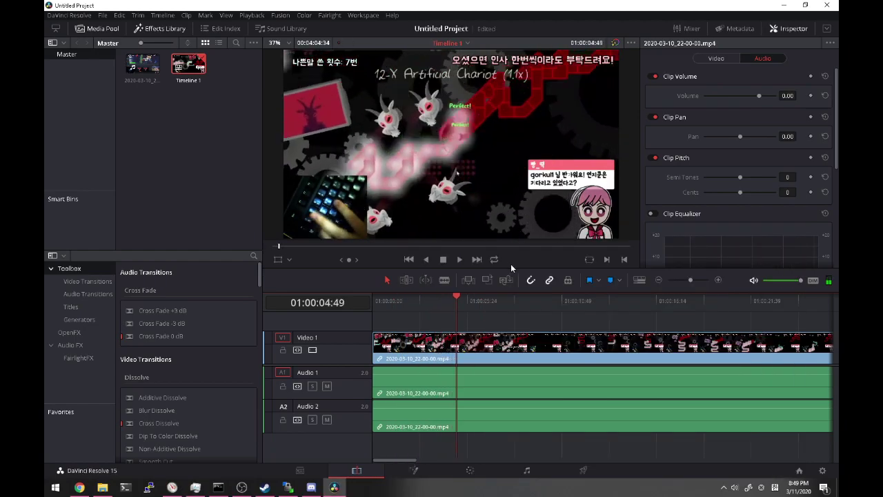
pyautogui.click(196, 487)
pyautogui.click(558, 177)
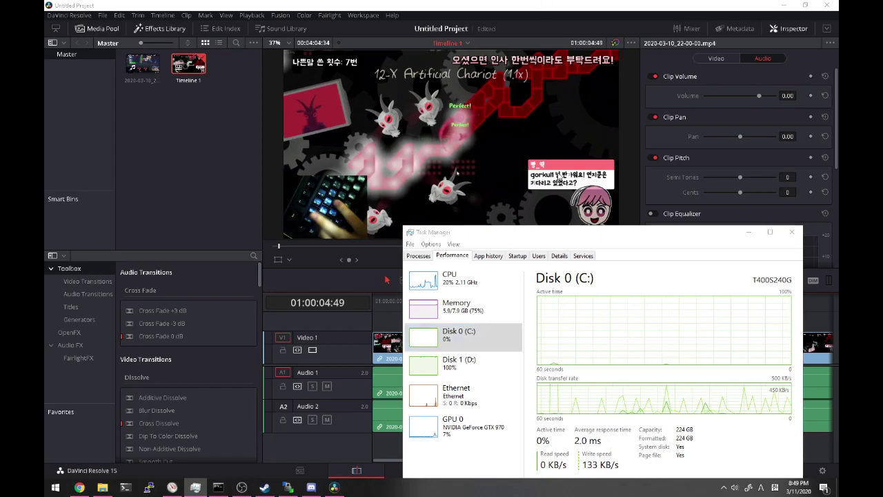
pyautogui.click(749, 232)
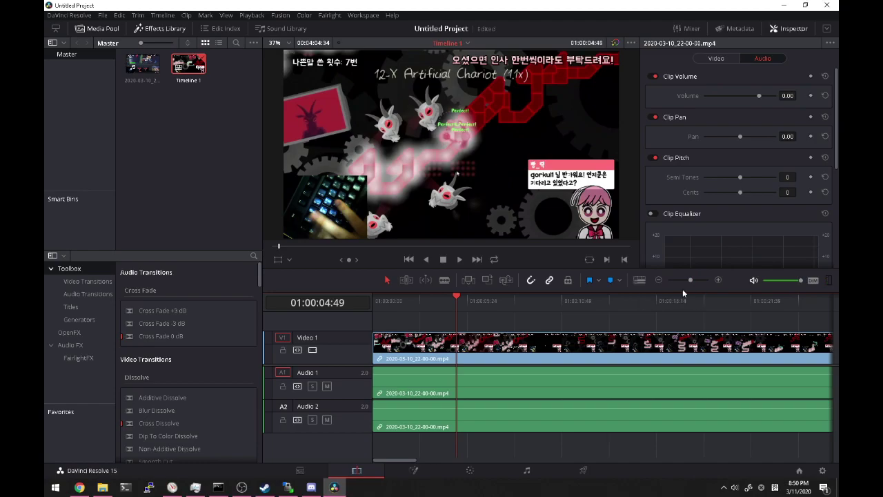
# Step: Play the final part of the timeline and go back to the pause-menu footage around 01:03:56:18
pyautogui.click(659, 280)
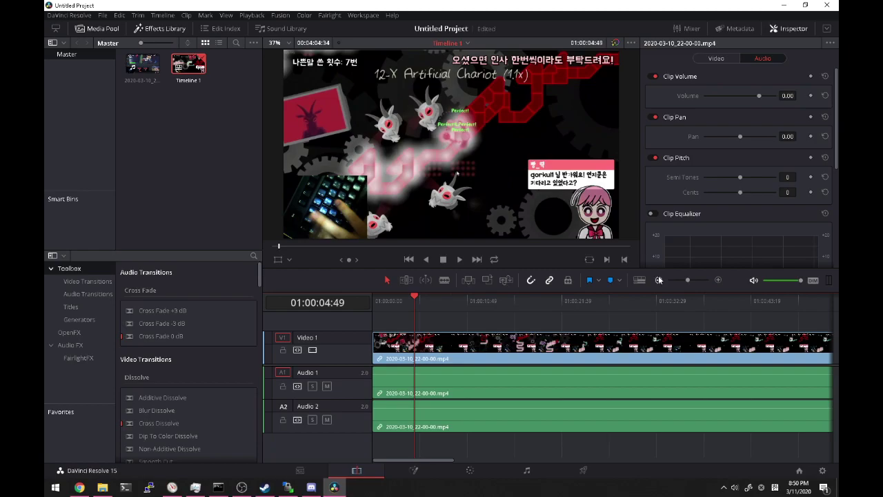
pyautogui.click(597, 295)
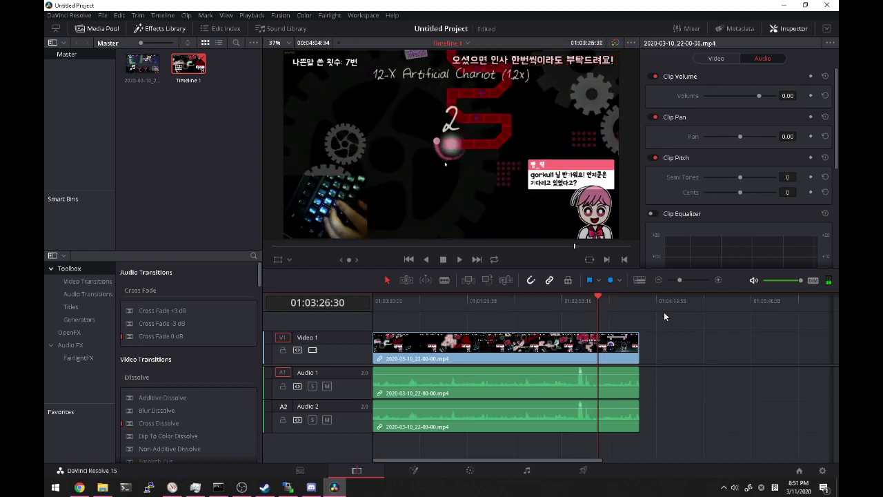
pyautogui.click(718, 281)
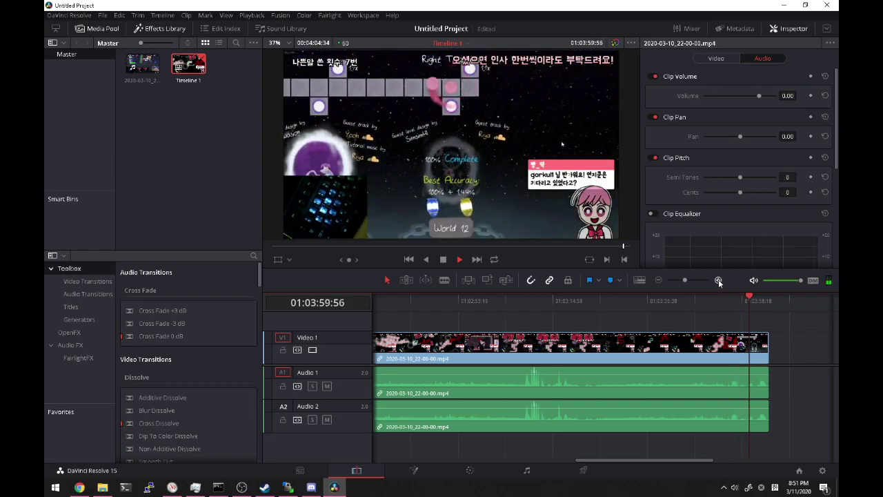
pyautogui.click(718, 281)
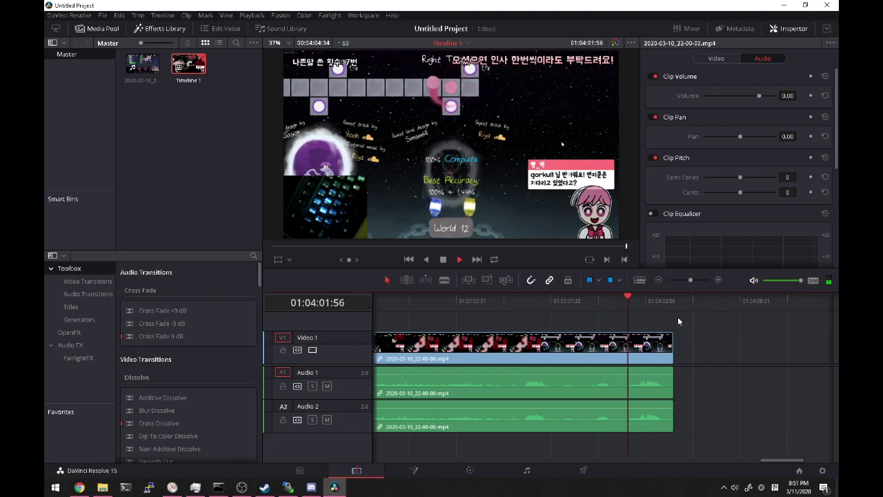
pyautogui.press('space')
pyautogui.moveTo(556, 301); pyautogui.dragTo(520, 300)
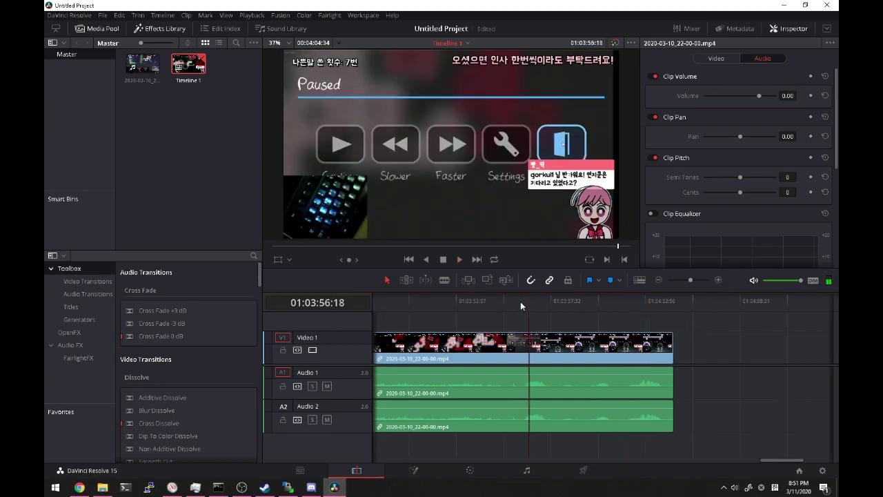
pyautogui.press('space')
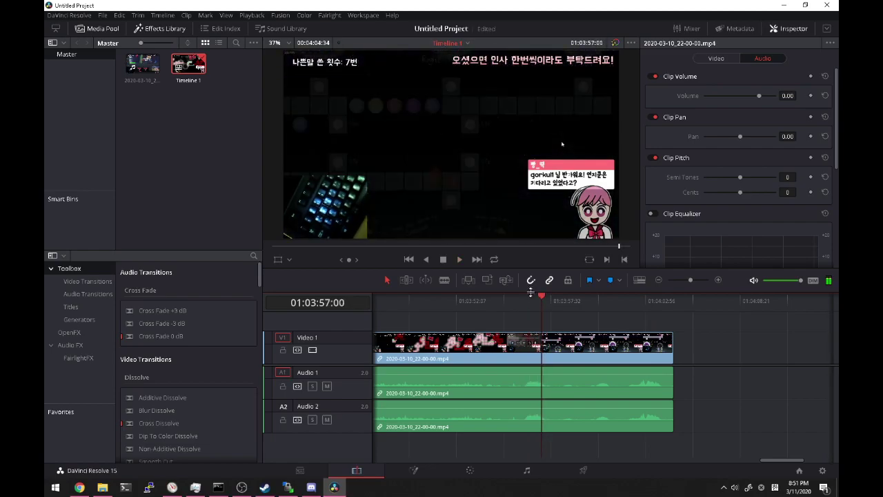
# Step: Examine the change to the World 12 screen frame by frame around 01:03:57:00 and play the clip's closing seconds
pyautogui.press('Right')
pyautogui.press('Right')
pyautogui.press('Right')
pyautogui.press('Right')
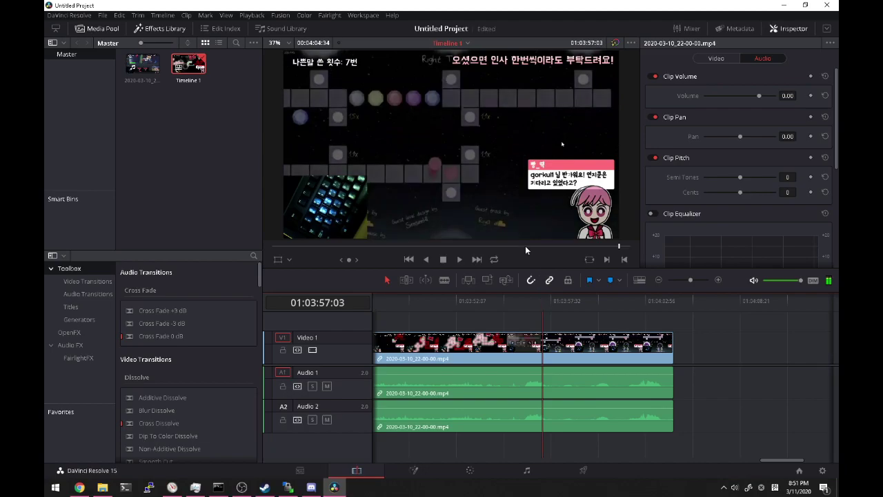
pyautogui.press('Left')
pyautogui.press('Left')
pyautogui.press('Left')
pyautogui.press('Left')
pyautogui.press('Left')
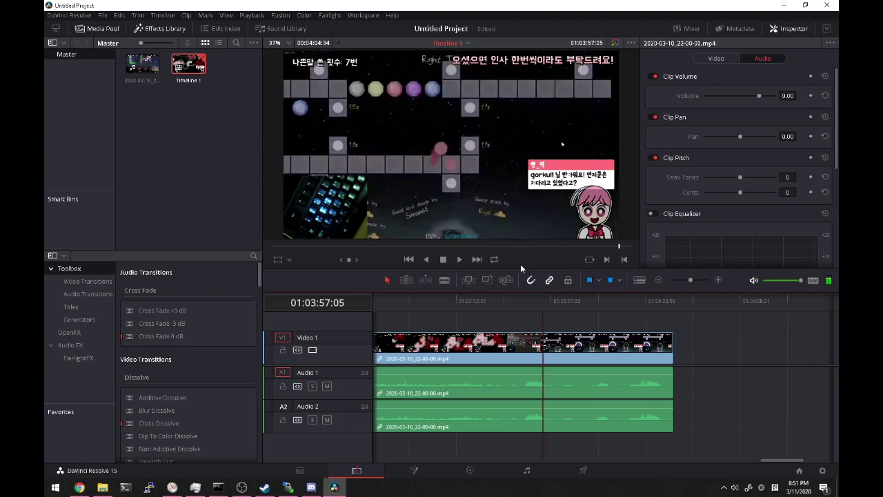
pyautogui.press('Left')
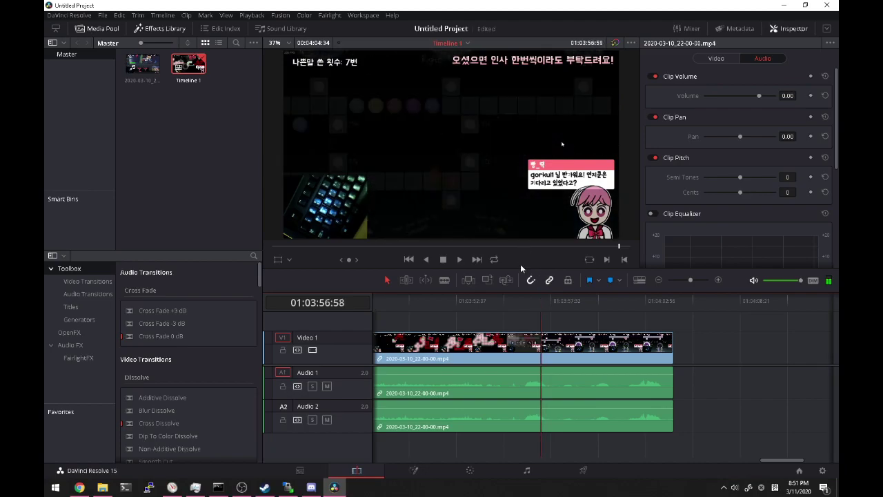
pyautogui.click(631, 298)
pyautogui.press('space')
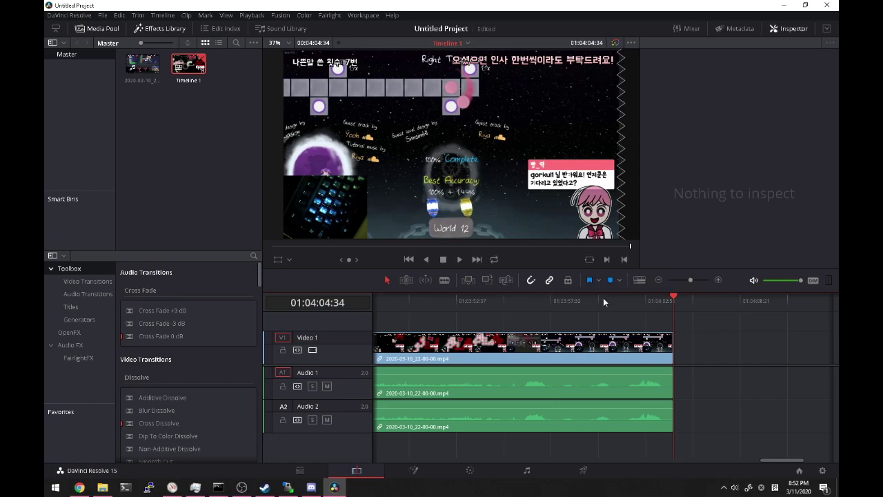
# Step: Add an opacity keyframe at 100 to the video clip at 01:03:59:34
pyautogui.moveTo(608, 301); pyautogui.dragTo(587, 301)
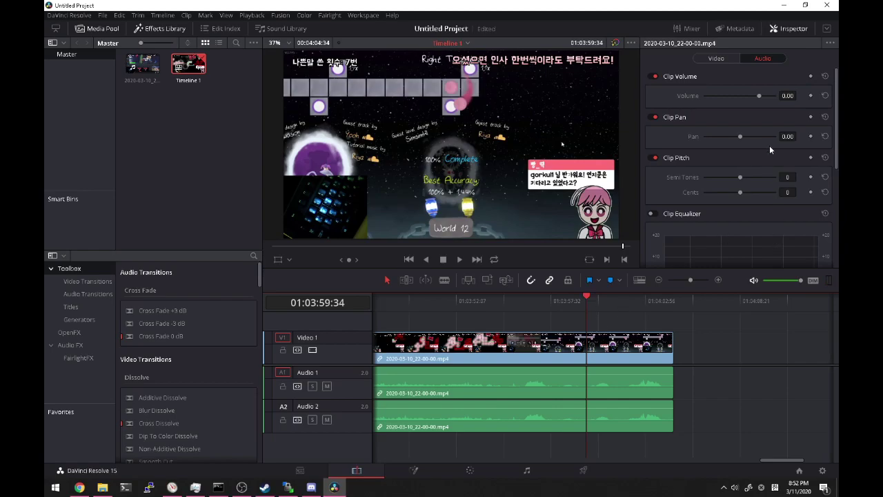
pyautogui.click(715, 60)
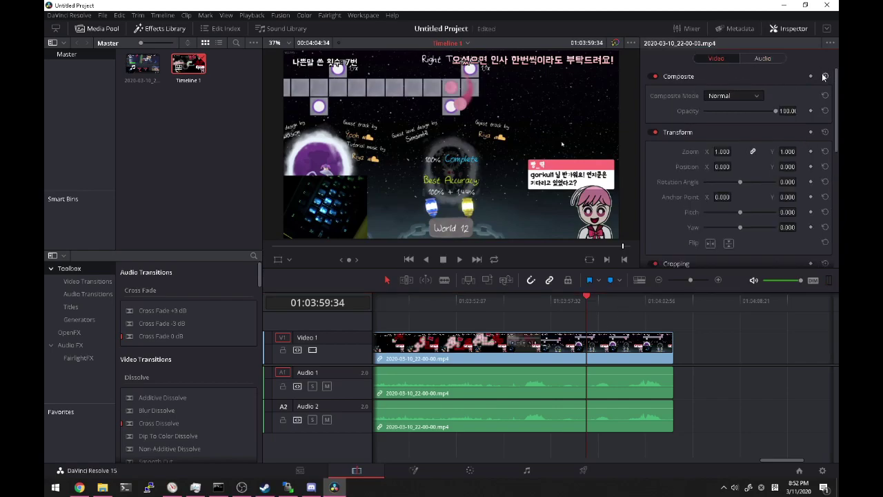
pyautogui.click(811, 112)
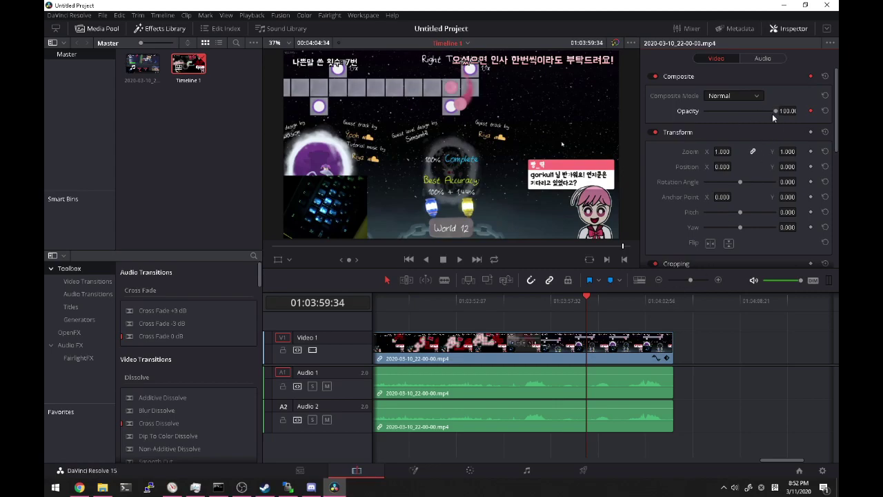
pyautogui.moveTo(769, 109); pyautogui.dragTo(811, 92)
pyautogui.moveTo(781, 119); pyautogui.dragTo(821, 111)
pyautogui.moveTo(731, 122); pyautogui.dragTo(824, 112)
# Step: Add a volume keyframe at 0.00 to the Audio 1 clip at 01:03:59:34
pyautogui.click(762, 58)
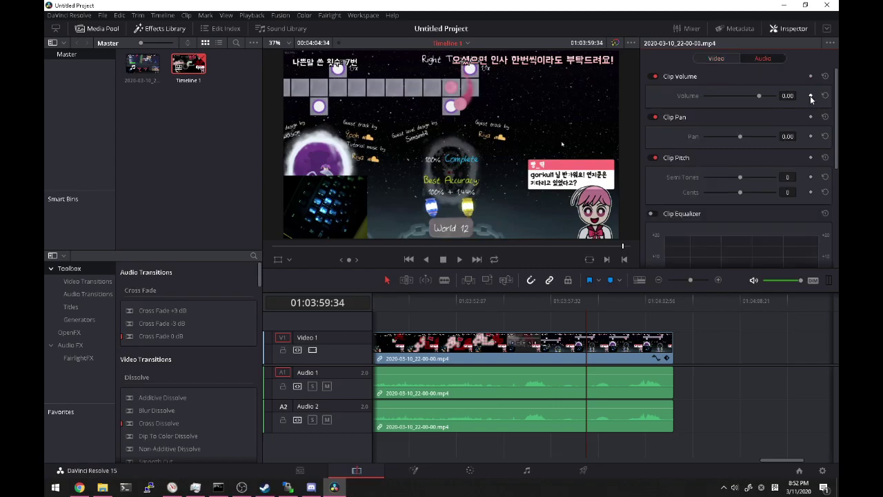
pyautogui.click(810, 96)
pyautogui.click(719, 59)
pyautogui.click(760, 59)
pyautogui.click(717, 58)
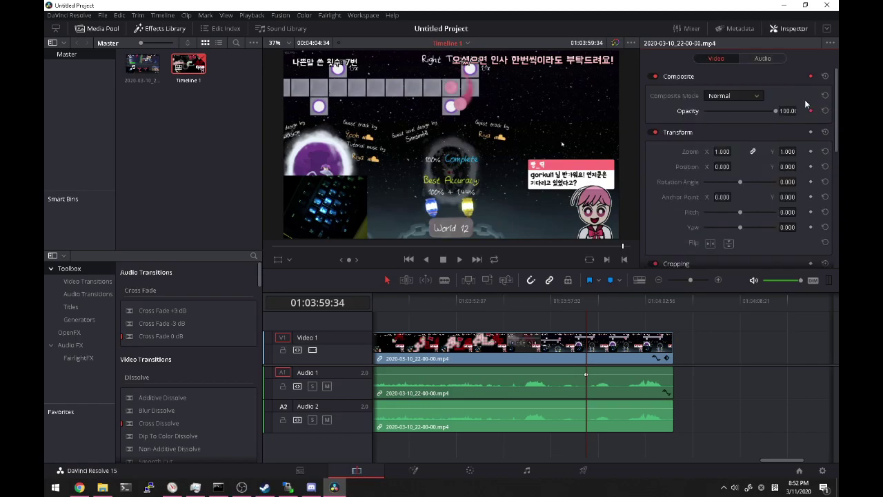
# Step: Add an opacity keyframe on the clip's last frame, 01:04:04:33, and lower the opacity until the picture is black
pyautogui.click(669, 301)
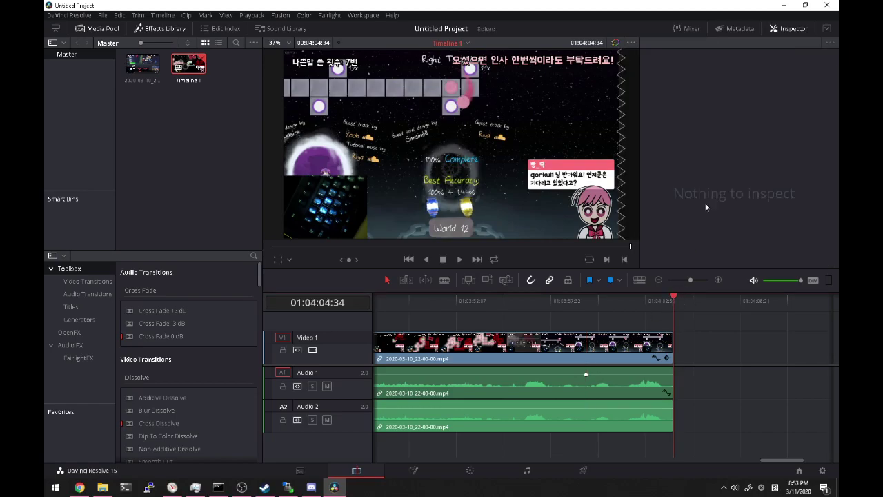
pyautogui.press('Left')
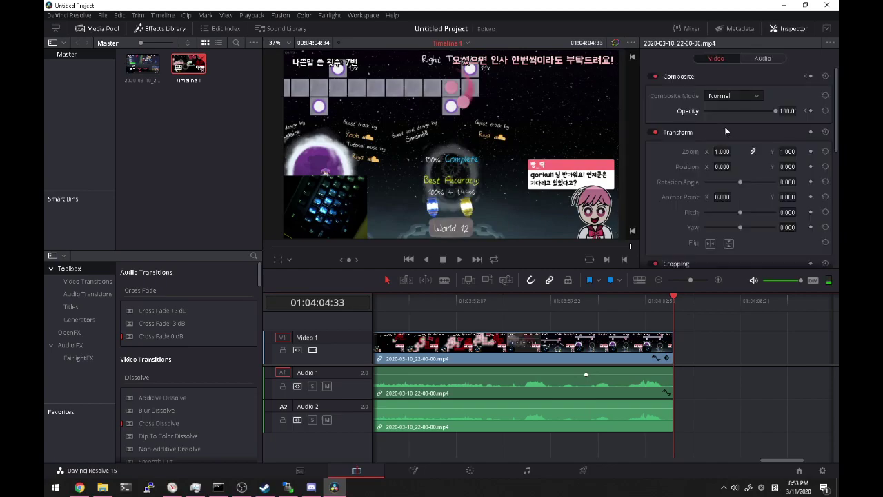
pyautogui.click(811, 111)
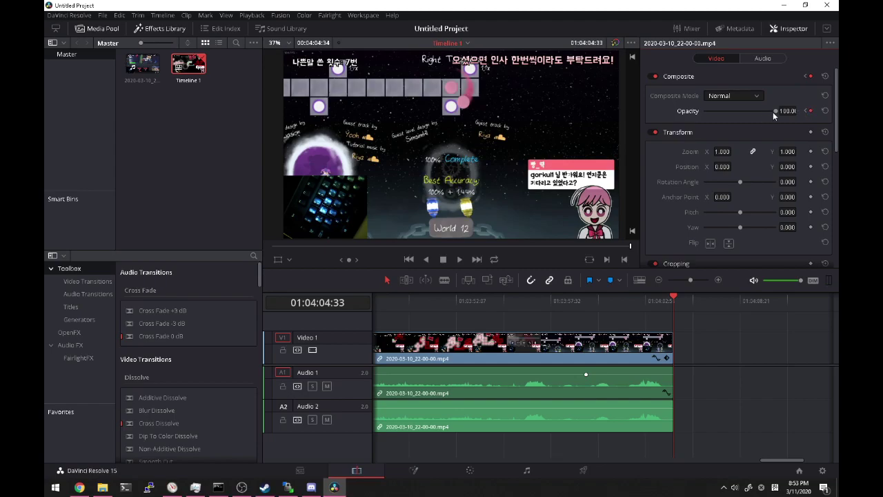
pyautogui.moveTo(772, 112); pyautogui.dragTo(639, 126)
# Step: Add a volume keyframe to the Audio 1 clip at 01:04:04:33 and set its volume to -40
pyautogui.click(762, 59)
pyautogui.click(811, 98)
pyautogui.click(787, 95)
pyautogui.write('-40')
pyautogui.press('Return')
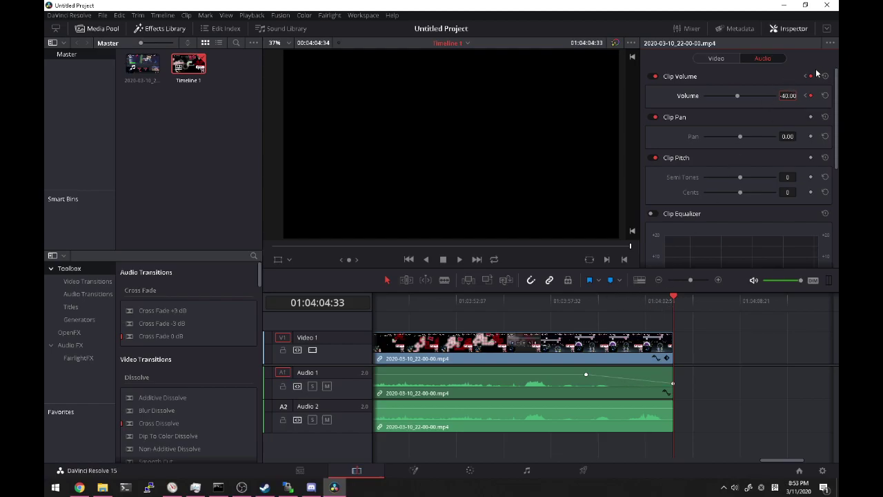
# Step: Play the clip's ending from 01:03:59:31 to check the picture and sound fade-out
pyautogui.click(587, 301)
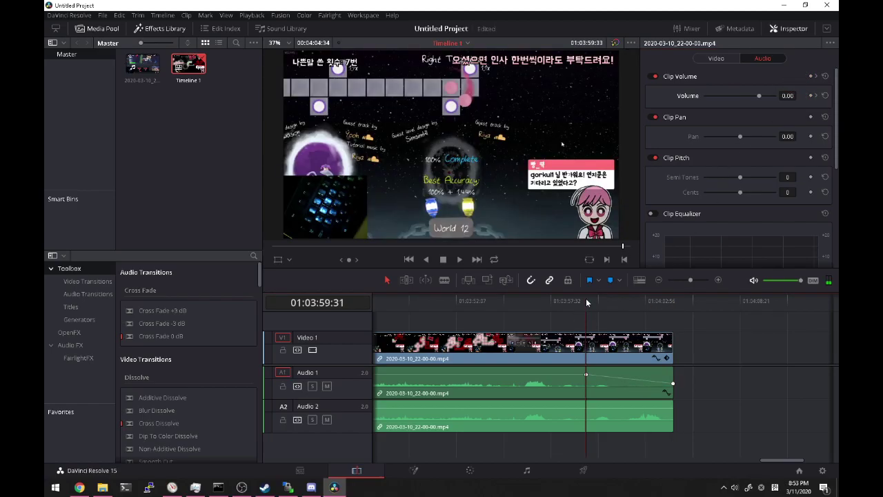
pyautogui.press('space')
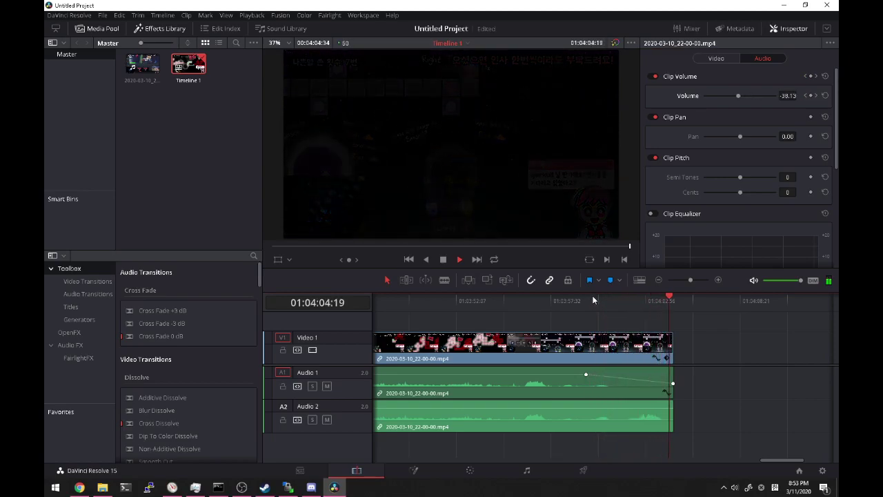
pyautogui.click(662, 302)
pyautogui.press('space')
pyautogui.click(663, 338)
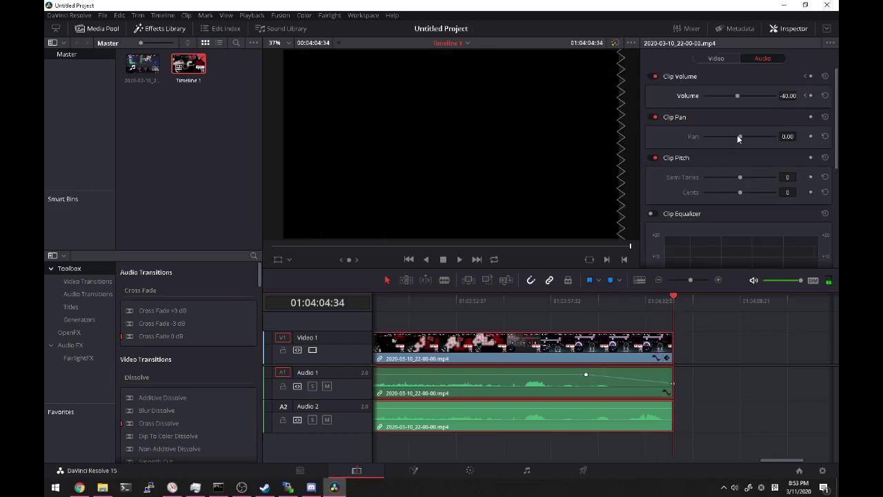
# Step: Jump between the Audio 1 volume keyframes and inspect the start of the fade around 01:03:59:34
pyautogui.click(806, 95)
pyautogui.click(816, 95)
pyautogui.click(806, 95)
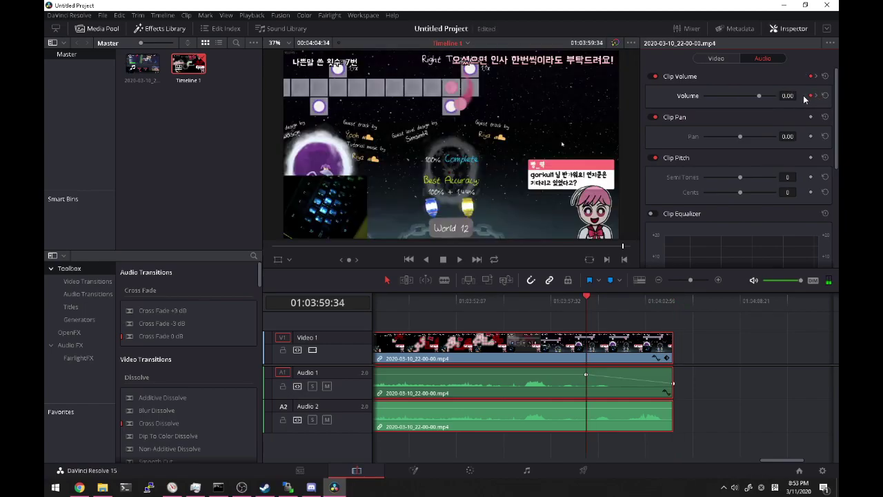
pyautogui.press('space')
pyautogui.click(587, 298)
pyautogui.click(578, 298)
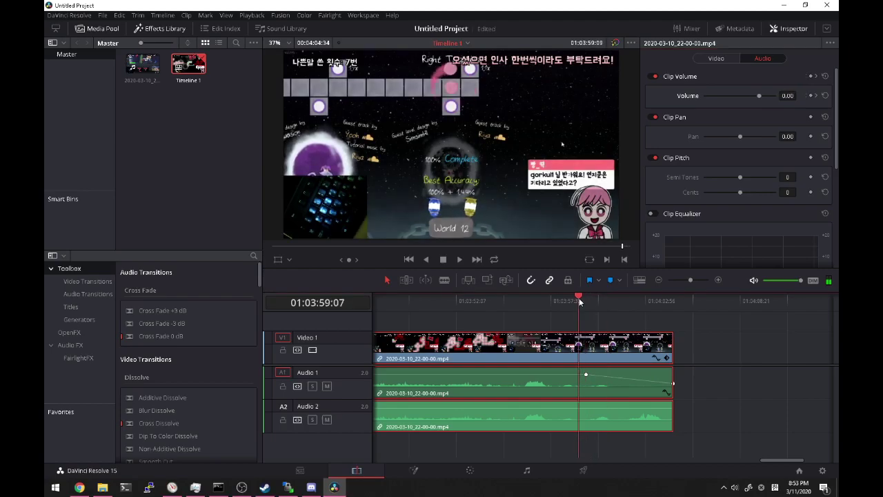
# Step: Save the project and add a volume keyframe at 0.00 to the Audio 2 clip at 01:03:59:34
pyautogui.click(816, 95)
pyautogui.click(634, 416)
pyautogui.hotkey('ctrl', 's')
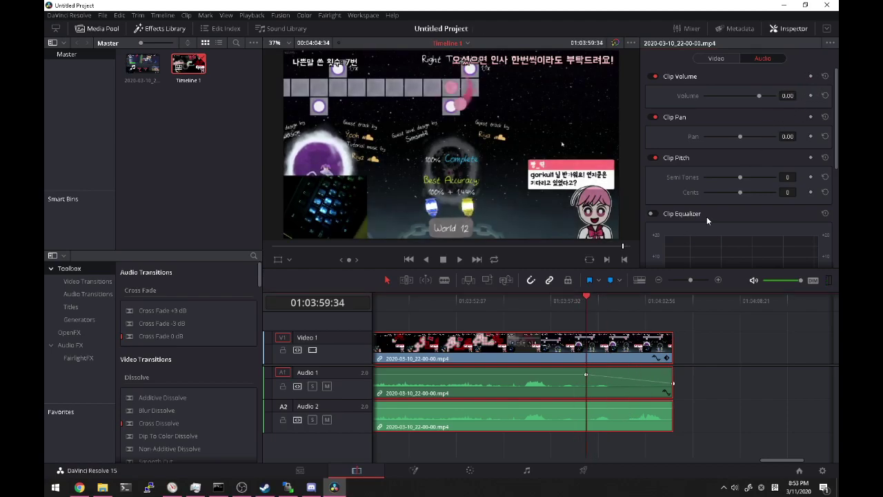
pyautogui.click(811, 97)
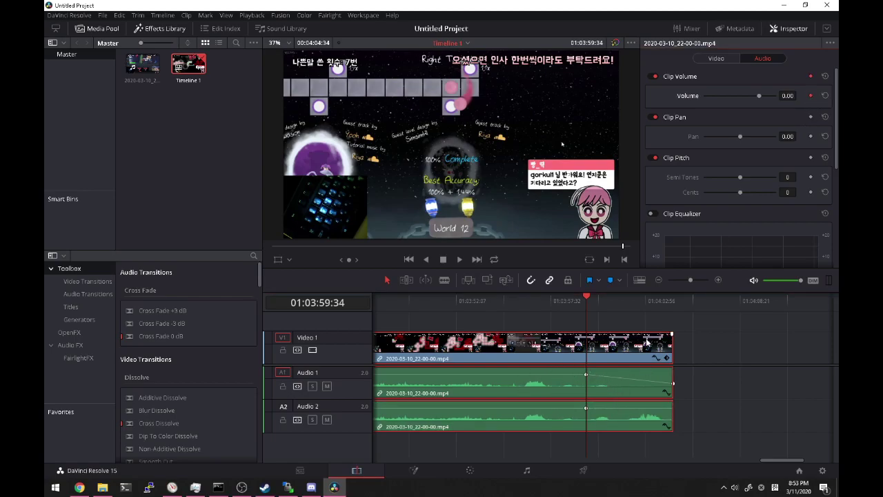
# Step: Add a volume keyframe at the end of the Audio 2 clip, 01:04:04:34, and set its volume to -40
pyautogui.click(673, 301)
pyautogui.click(811, 97)
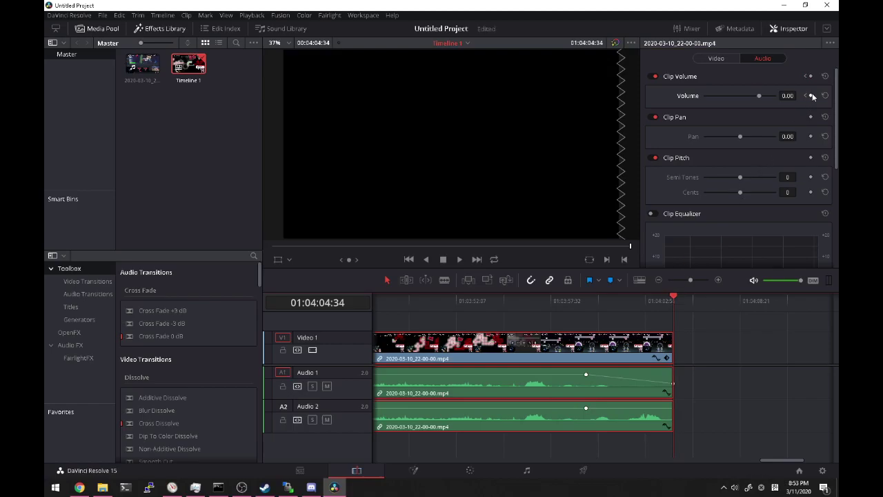
pyautogui.click(812, 97)
pyautogui.click(790, 96)
pyautogui.write('-40')
pyautogui.press('Return')
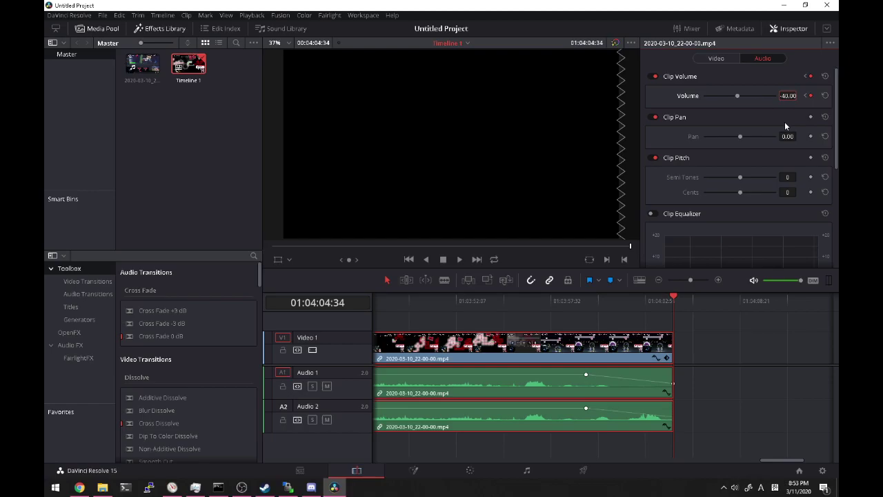
# Step: Play the clip's ending from around 01:03:50, soloing the audio tracks to compare their sound and check the fade-out
pyautogui.click(419, 301)
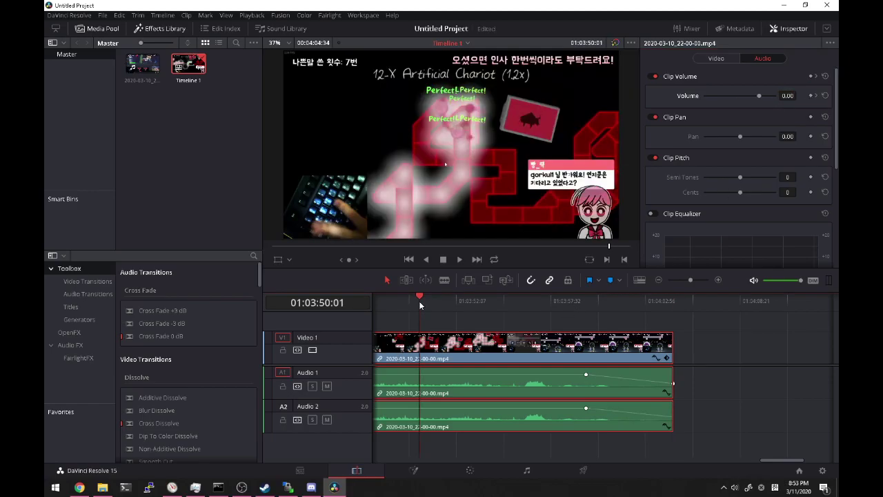
pyautogui.press('space')
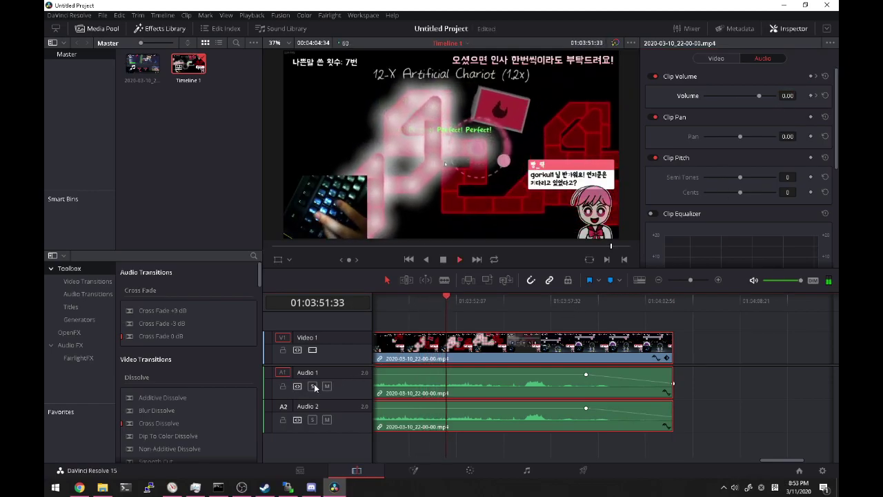
pyautogui.click(312, 385)
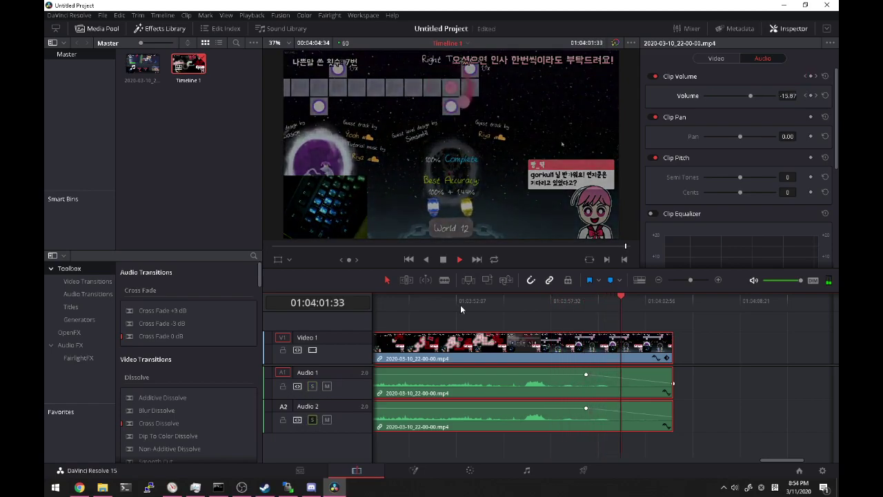
pyautogui.click(430, 298)
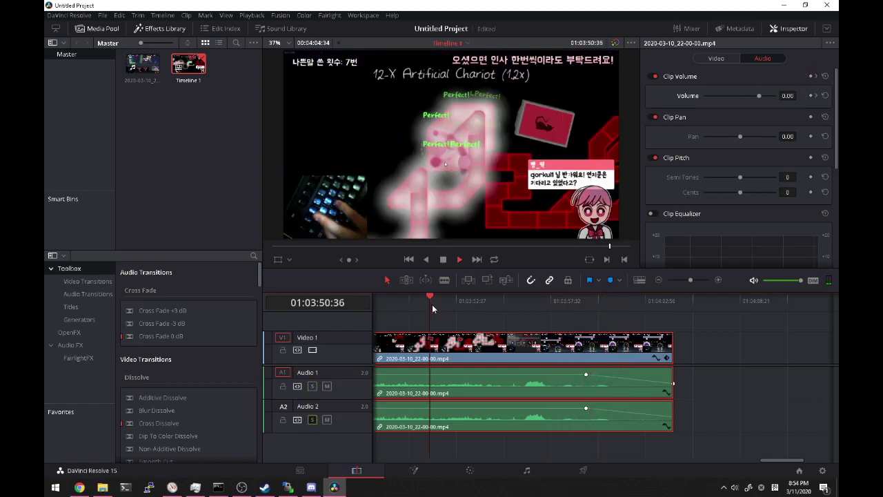
pyautogui.click(516, 299)
pyautogui.click(549, 299)
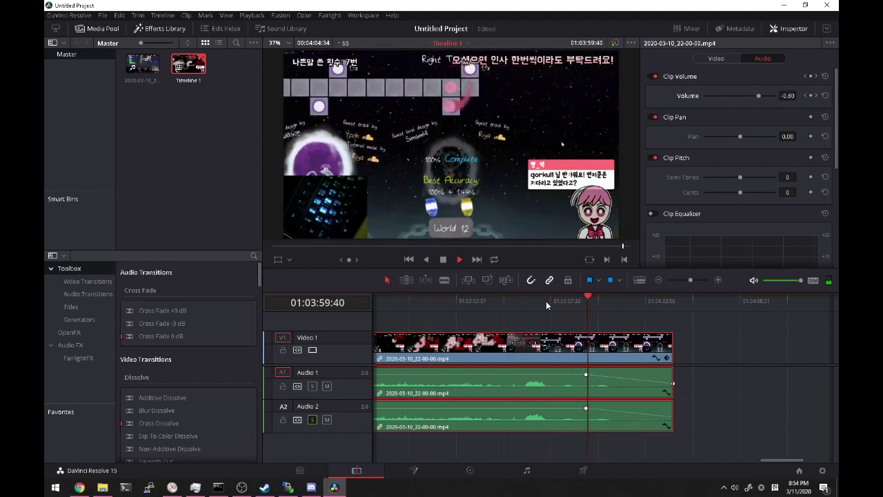
pyautogui.press('space')
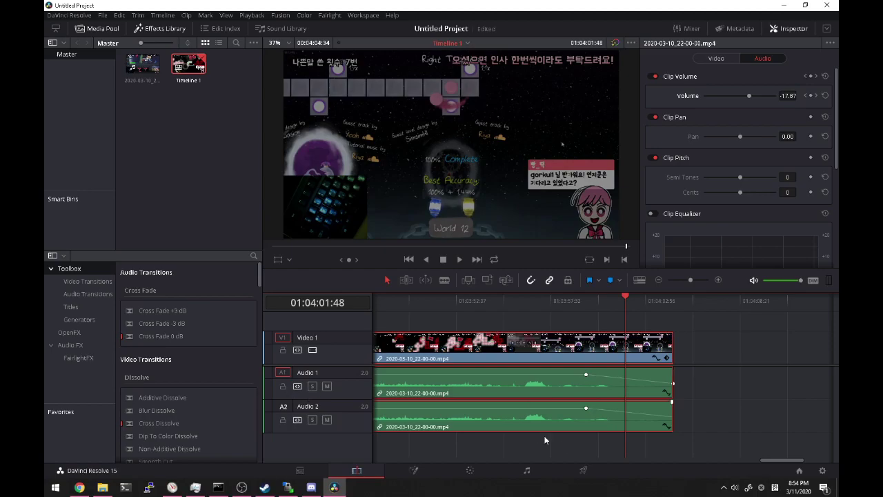
# Step: Lock Video 1 and Audio 1, delete the Audio 2 clip, unlock both tracks, and play the ending with the remaining audio
pyautogui.moveTo(763, 457)
pyautogui.mouseDown()
pyautogui.moveTo(734, 458)
pyautogui.moveTo(766, 462)
pyautogui.moveTo(755, 460)
pyautogui.mouseUp()
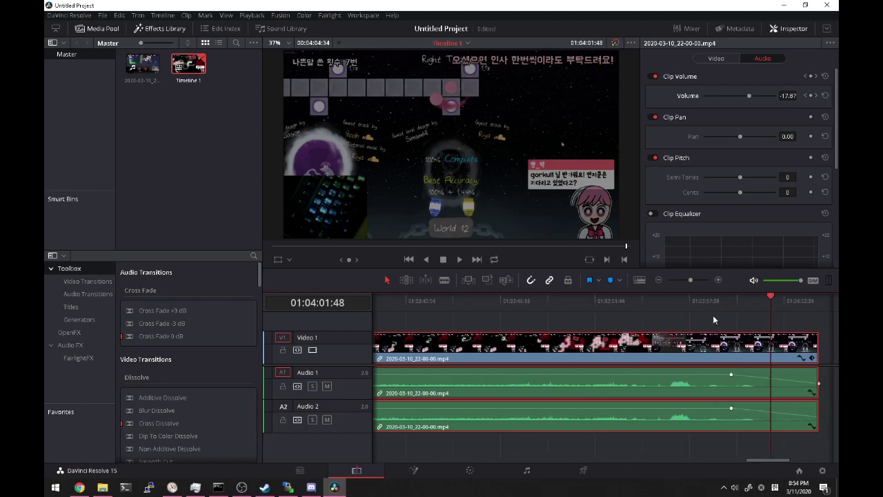
pyautogui.click(283, 386)
pyautogui.click(282, 350)
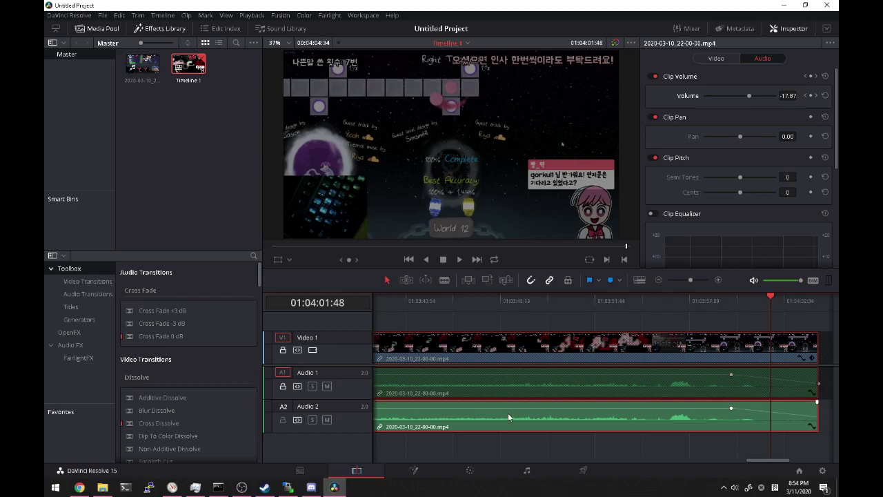
pyautogui.press('Delete')
pyautogui.click(283, 386)
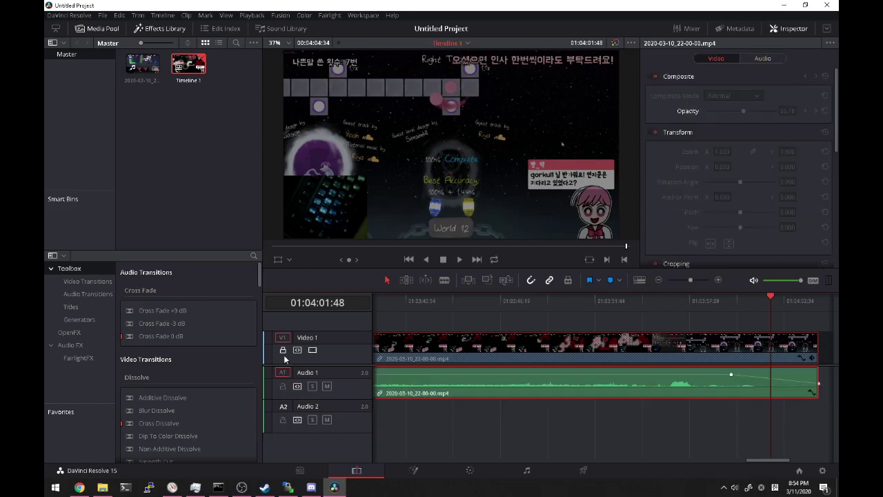
pyautogui.click(283, 349)
pyautogui.click(519, 302)
pyautogui.press('space')
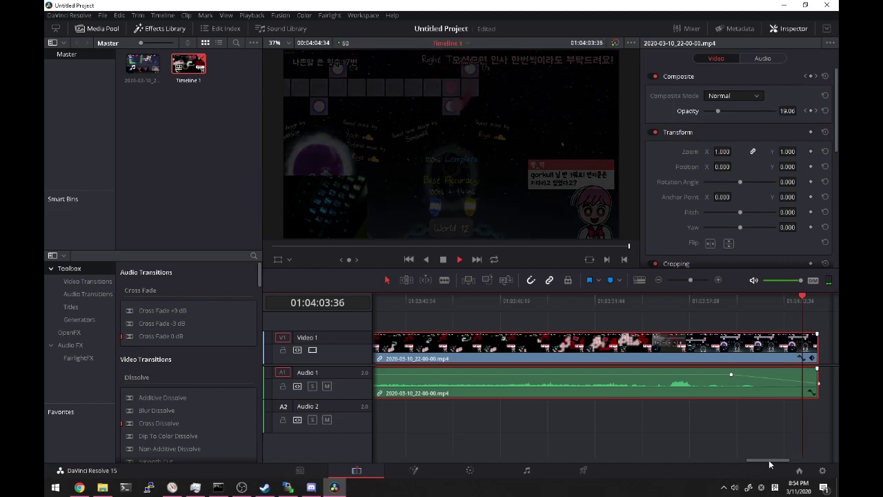
# Step: At 01:00:01:00, add an opacity keyframe at 100 on the video and a volume keyframe at 0.00 on Audio 1
pyautogui.moveTo(761, 463); pyautogui.dragTo(390, 462)
pyautogui.click(387, 299)
pyautogui.moveTo(386, 298)
pyautogui.mouseDown()
pyautogui.moveTo(371, 300)
pyautogui.moveTo(400, 311)
pyautogui.moveTo(371, 308)
pyautogui.moveTo(387, 306)
pyautogui.mouseUp()
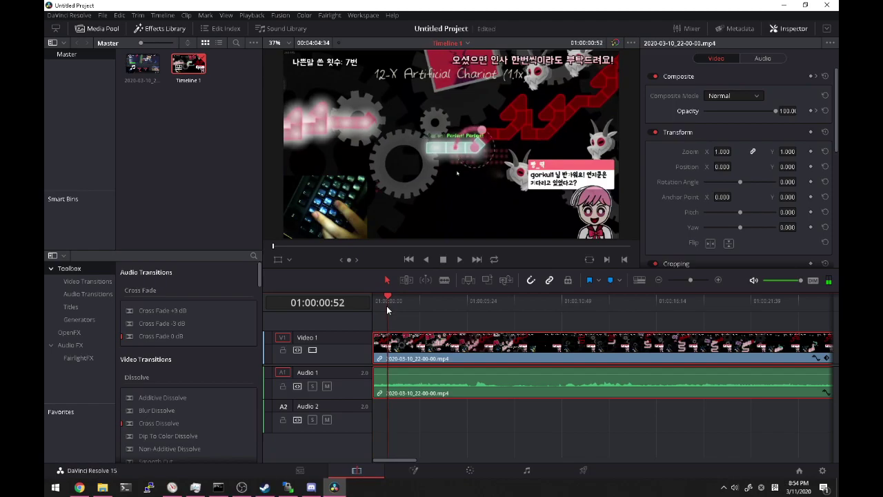
pyautogui.press('space')
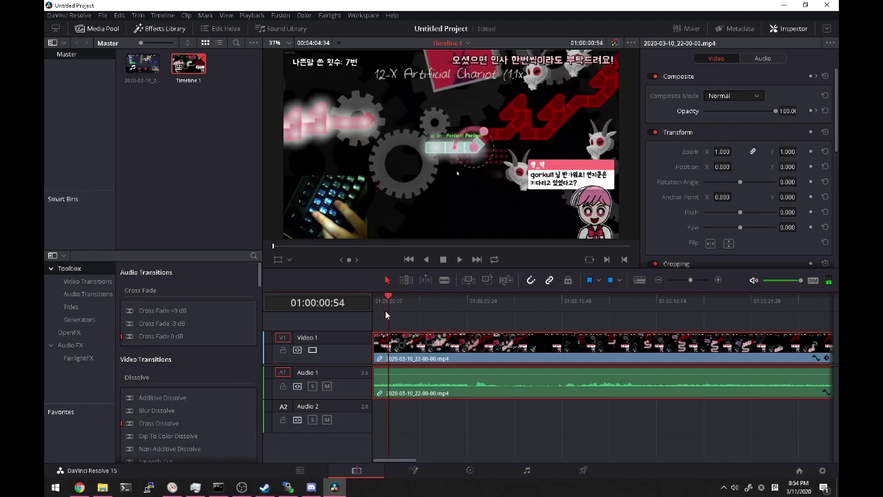
pyautogui.click(812, 111)
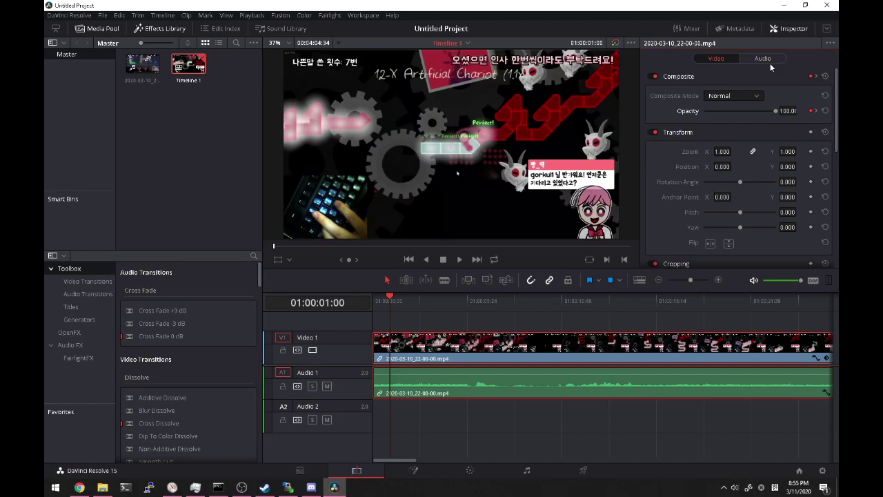
pyautogui.click(451, 420)
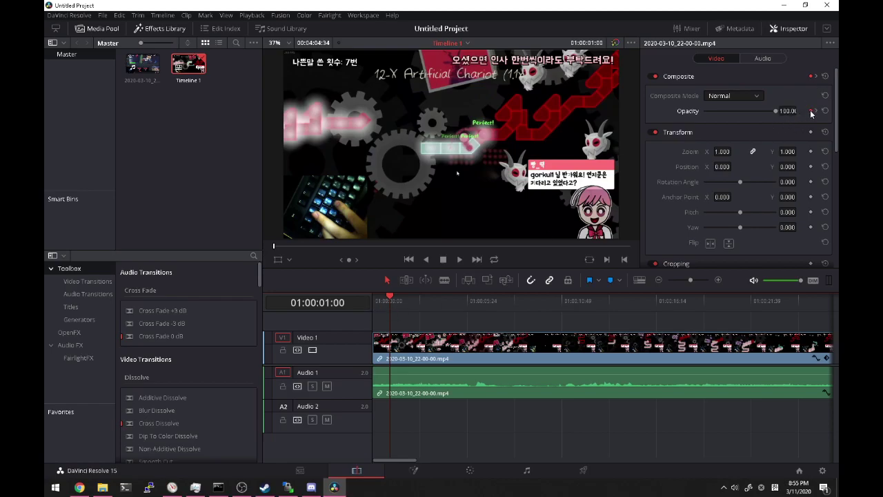
pyautogui.click(766, 58)
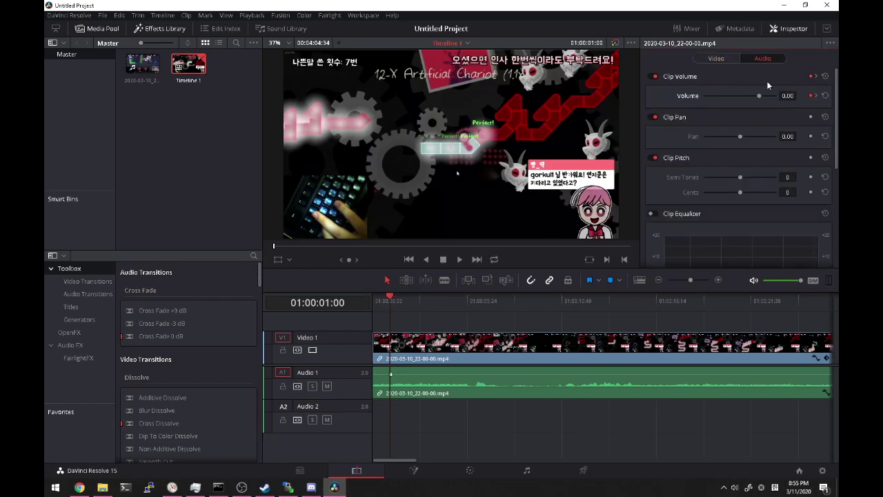
pyautogui.click(733, 58)
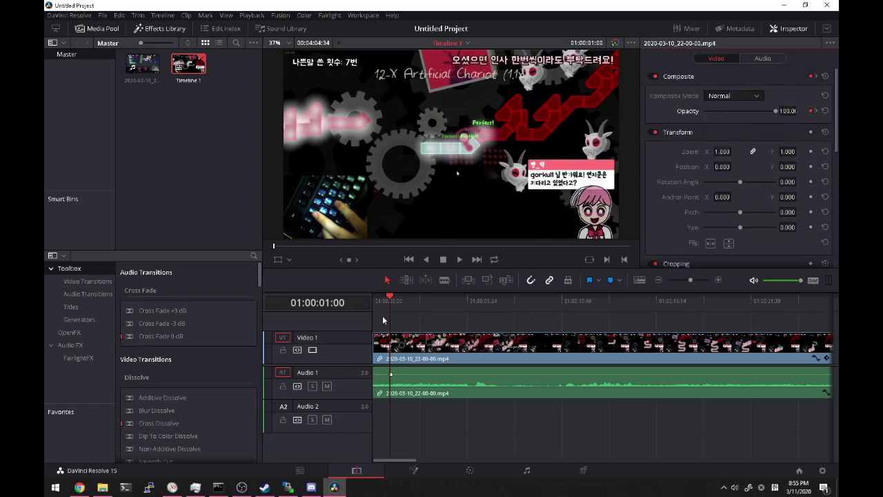
# Step: Add an opacity keyframe at the clip's start, 01:00:00:00, and set its opacity to 0
pyautogui.moveTo(388, 299); pyautogui.dragTo(369, 298)
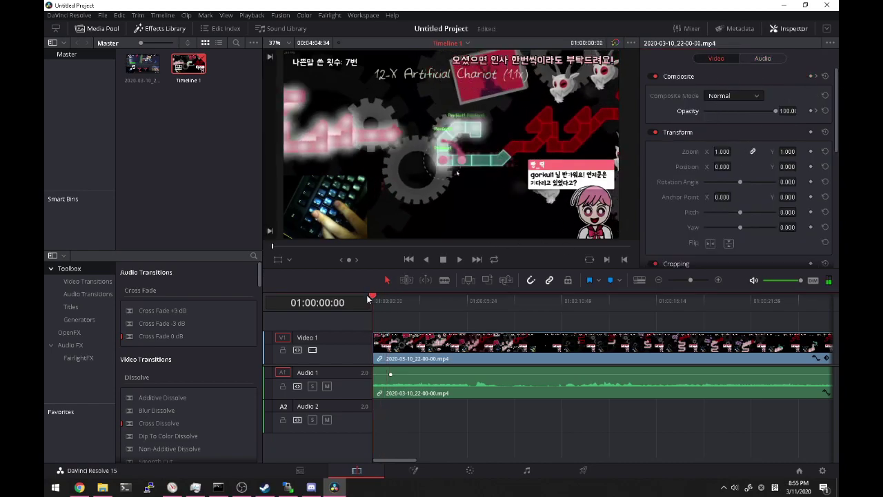
pyautogui.click(811, 111)
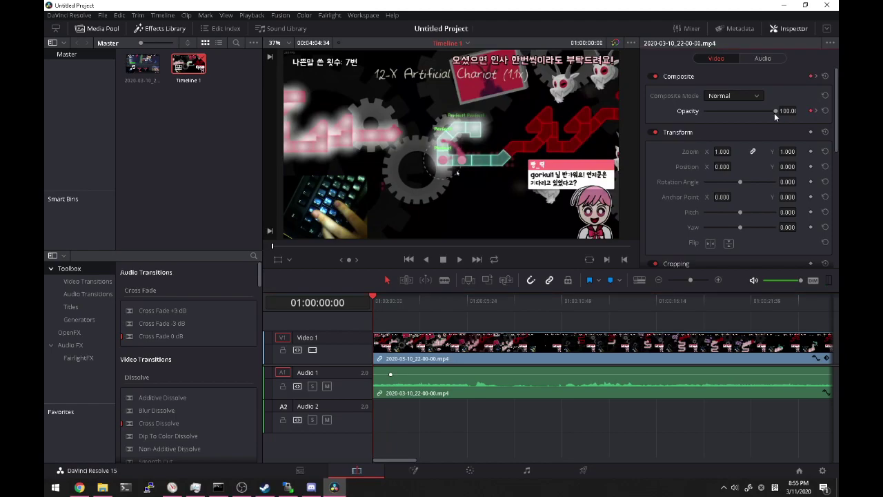
pyautogui.moveTo(776, 111); pyautogui.dragTo(704, 111)
# Step: Add an Audio 1 volume keyframe at 01:00:00:00 and set its volume to -40
pyautogui.click(763, 58)
pyautogui.click(810, 95)
pyautogui.click(787, 95)
pyautogui.write('-40')
pyautogui.press('Return')
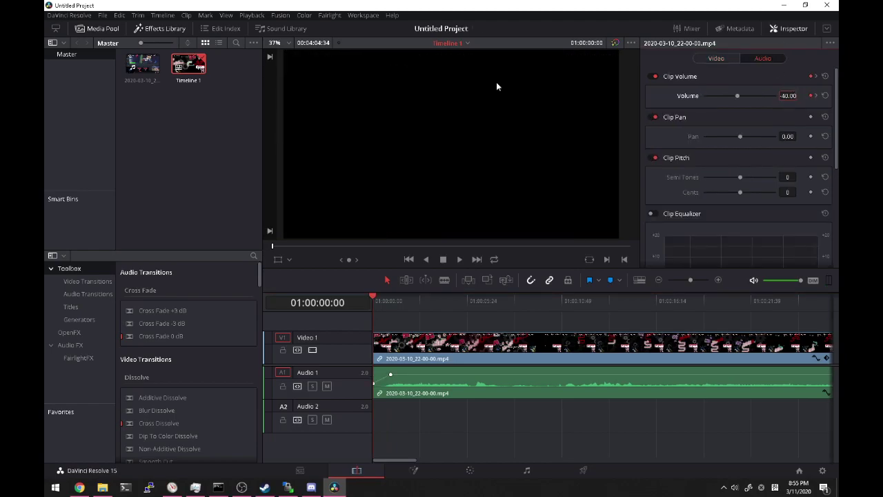
# Step: Play the opening from 01:00:00:00 to check the picture and sound fade-in
pyautogui.press('space')
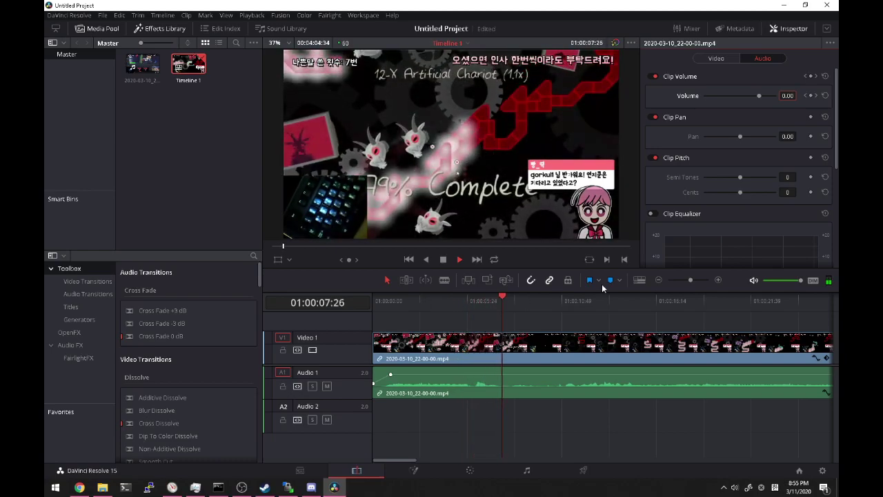
pyautogui.click(657, 280)
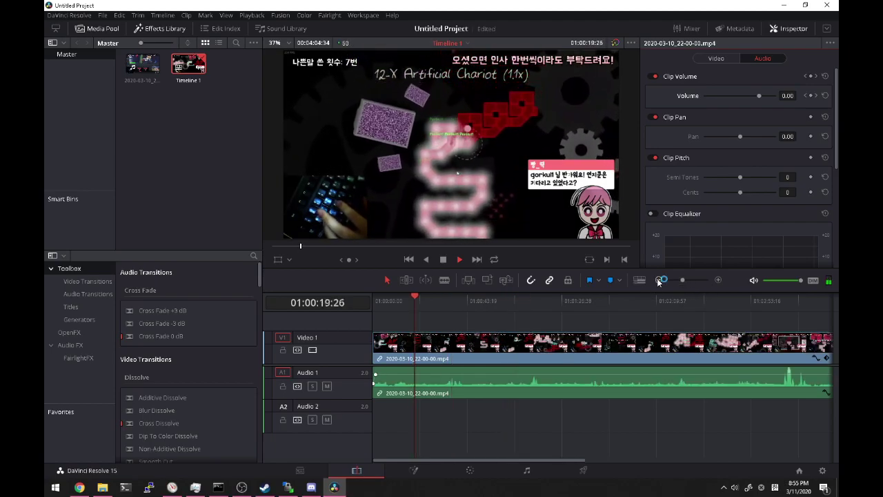
pyautogui.click(659, 281)
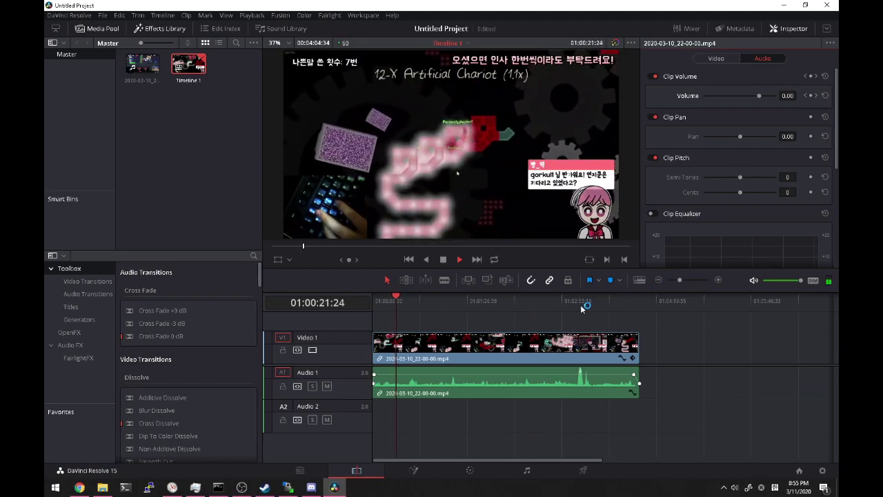
# Step: Play from about 01:03:06 through the 12-X Artificial Chariot (1.2x) speed trial countdown and stop at 01:03:28:46
pyautogui.click(574, 301)
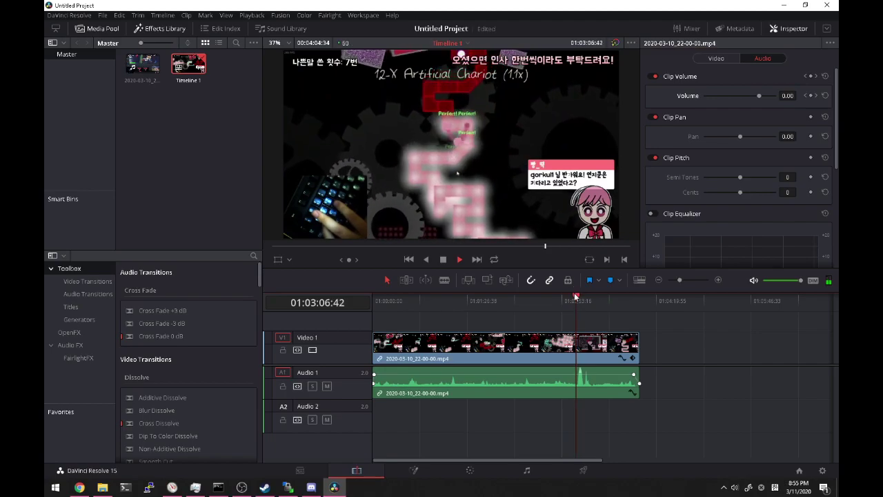
pyautogui.hotkey('ctrl', '=')
pyautogui.hotkey('ctrl', '=')
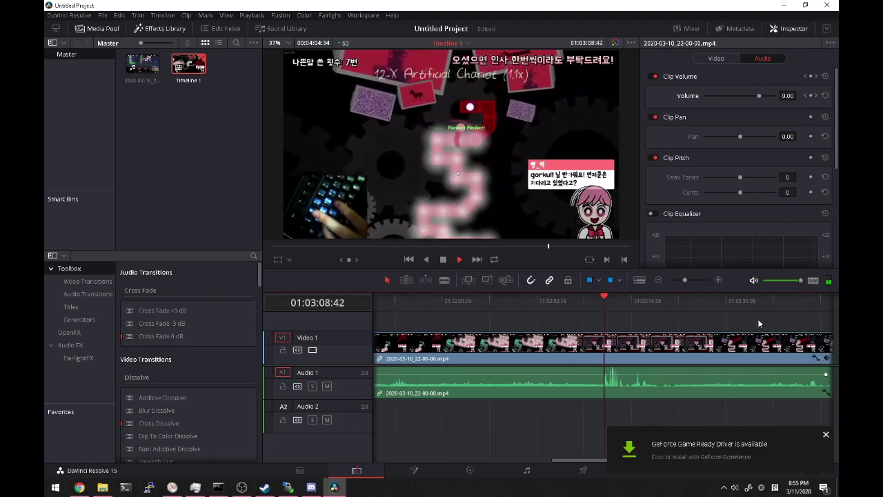
pyautogui.click(827, 436)
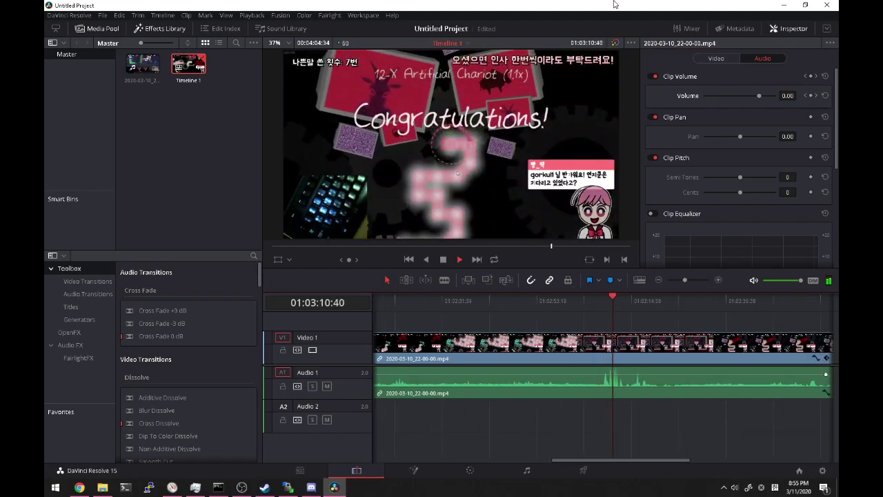
pyautogui.click(718, 280)
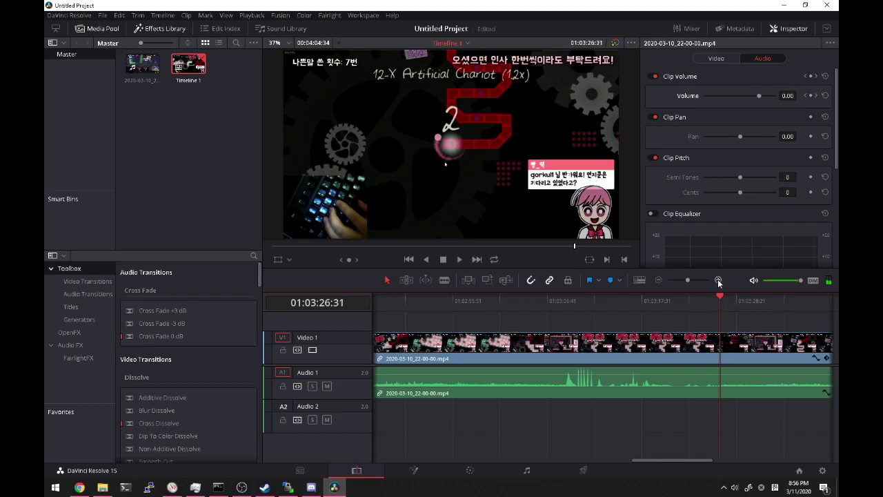
pyautogui.press('space')
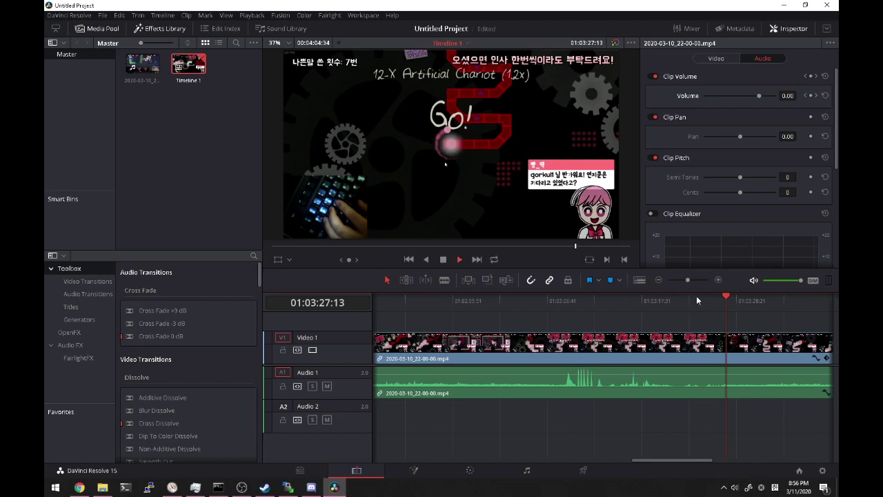
pyautogui.press('space')
pyautogui.moveTo(704, 301); pyautogui.dragTo(684, 303)
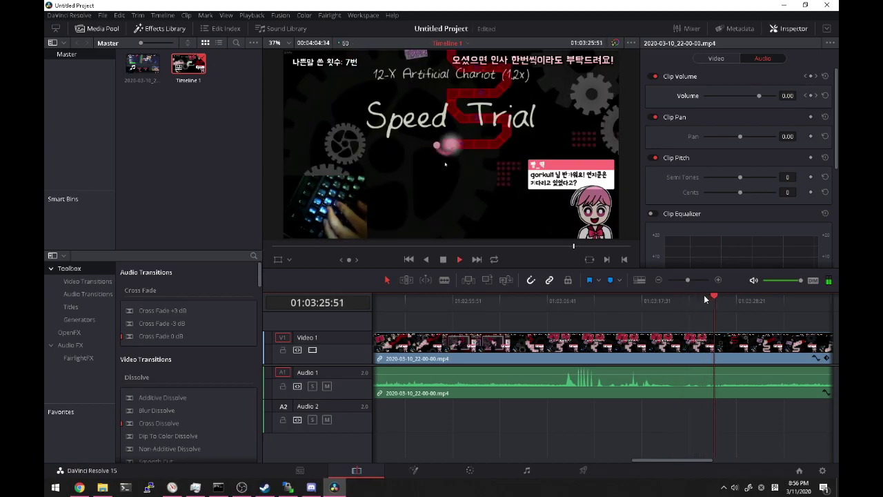
pyautogui.press('space')
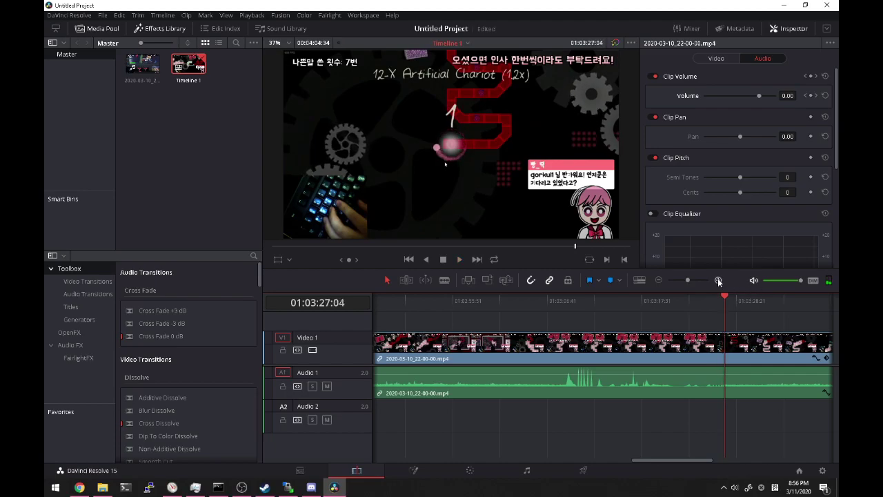
pyautogui.click(718, 283)
pyautogui.press('space')
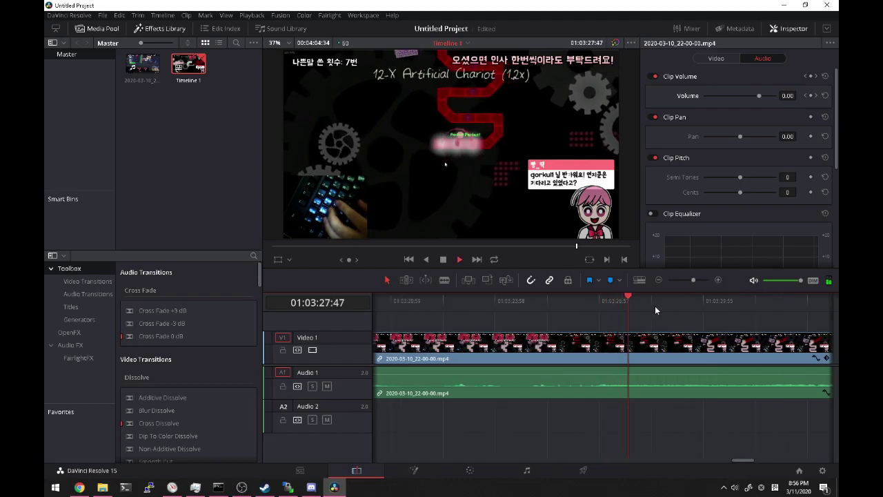
pyautogui.press('space')
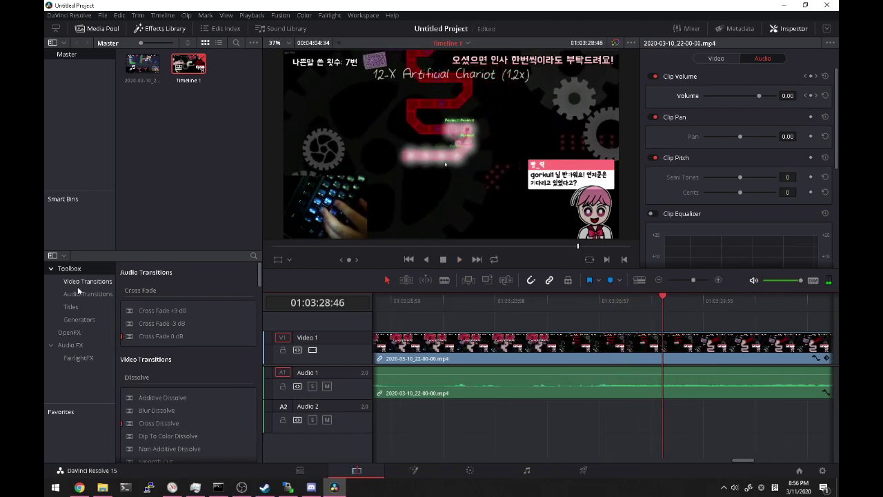
# Step: Place a Text title on a new track above Video 1, starting at 01:03:28:46, and preview it at 01:03:29:36
pyautogui.click(87, 306)
pyautogui.moveTo(147, 345); pyautogui.dragTo(664, 329)
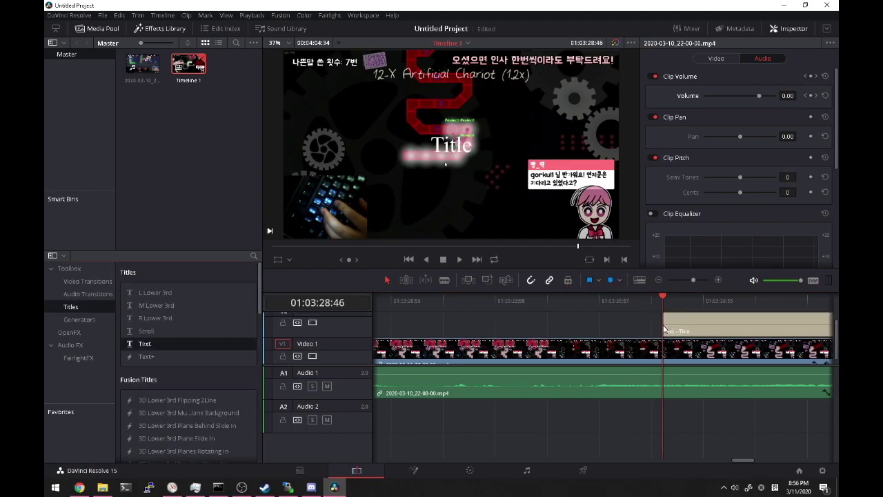
pyautogui.click(691, 298)
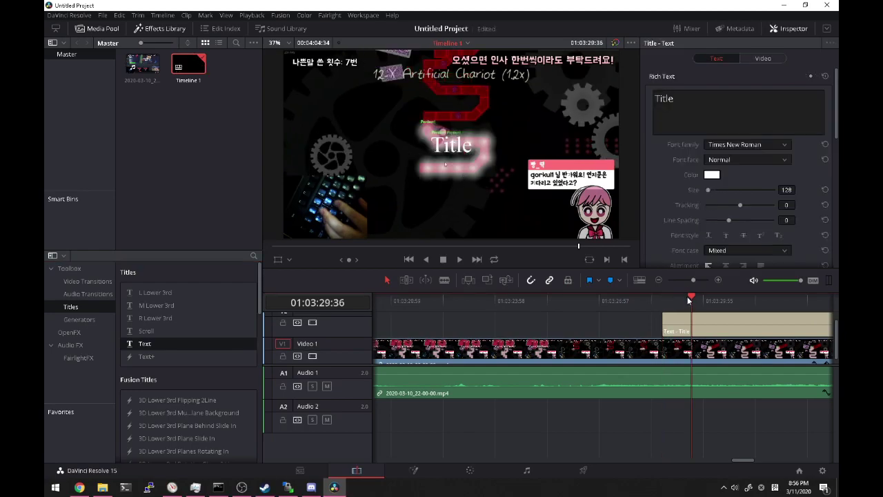
# Step: Set the title's font family to BM JUA and replace its text with "(안한다면서...)"
pyautogui.click(735, 145)
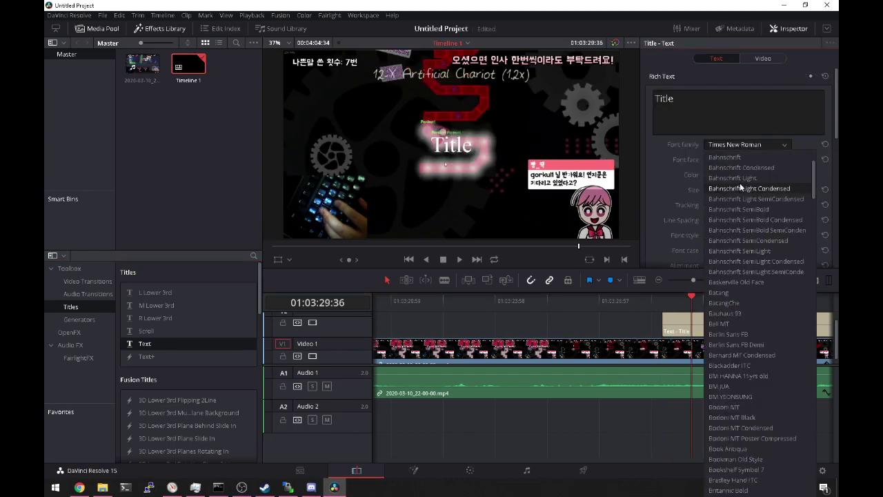
pyautogui.scroll(-2, 746, 280)
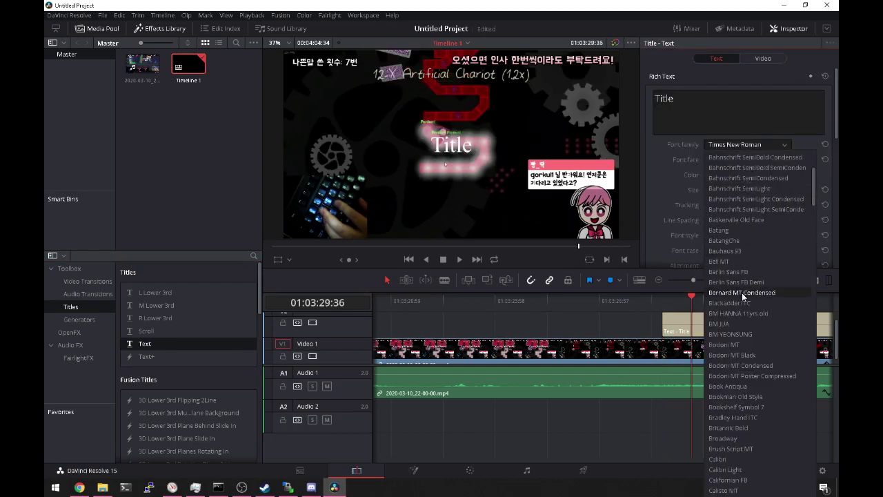
pyautogui.click(733, 323)
pyautogui.doubleClick(727, 102)
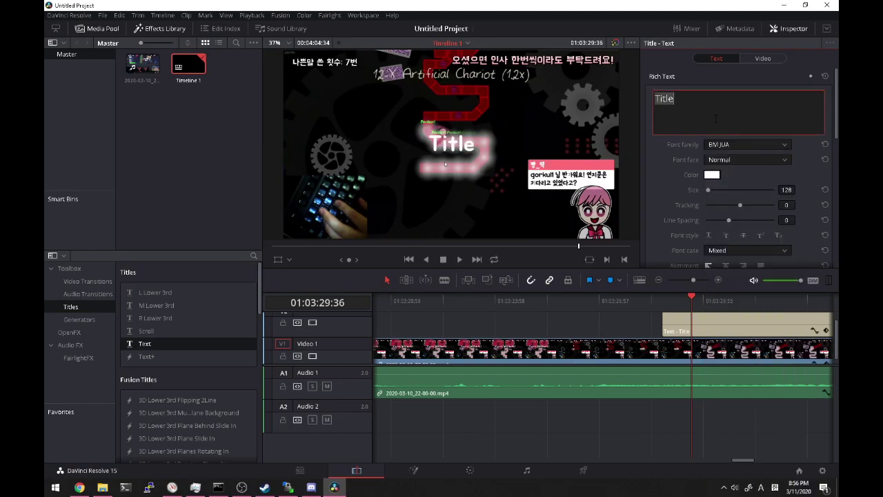
pyautogui.press('BackSpace')
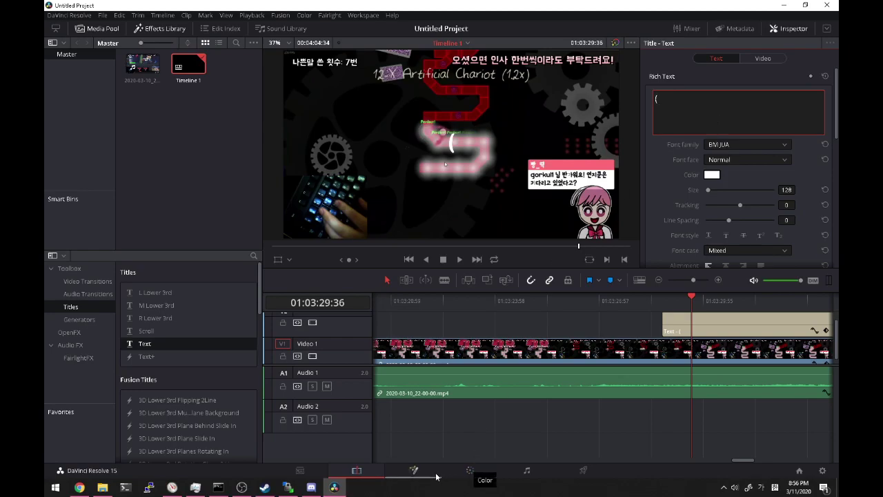
pyautogui.press('BackSpace')
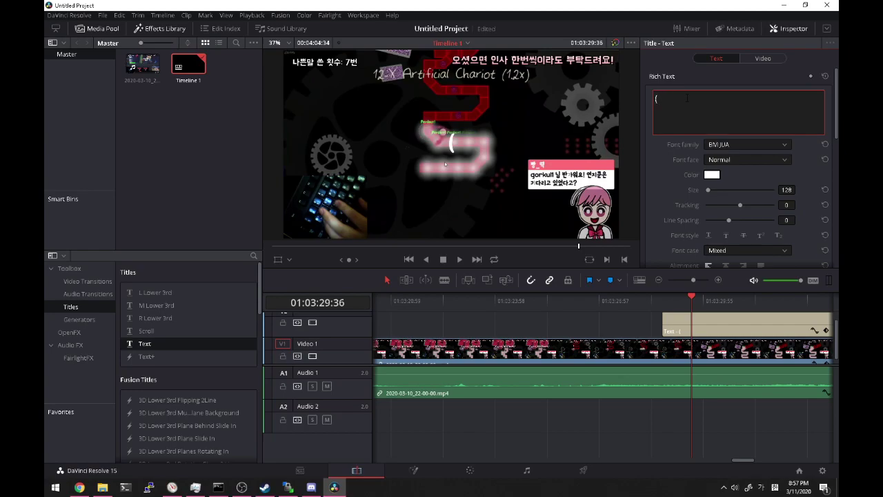
pyautogui.write('한다면서...)')
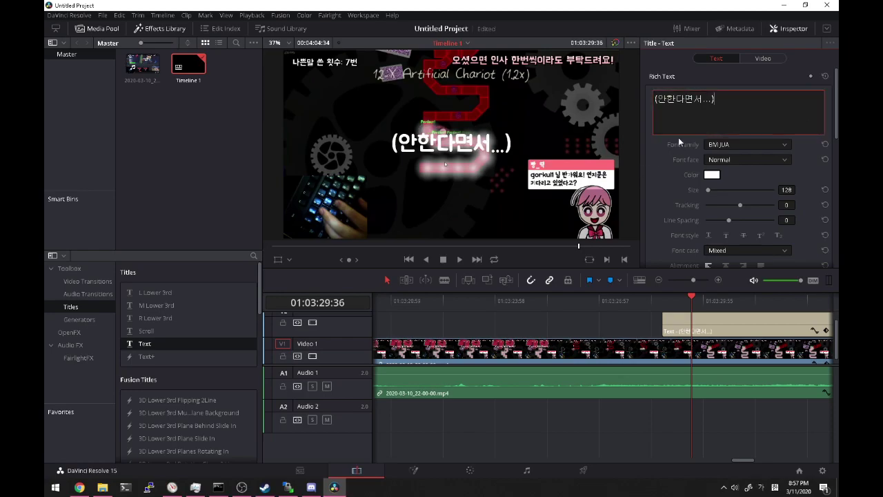
# Step: Try a black stroke of size 16 on the title text and reset the stroke size to 0
pyautogui.scroll(-3, 659, 160)
pyautogui.scroll(-8, 658, 160)
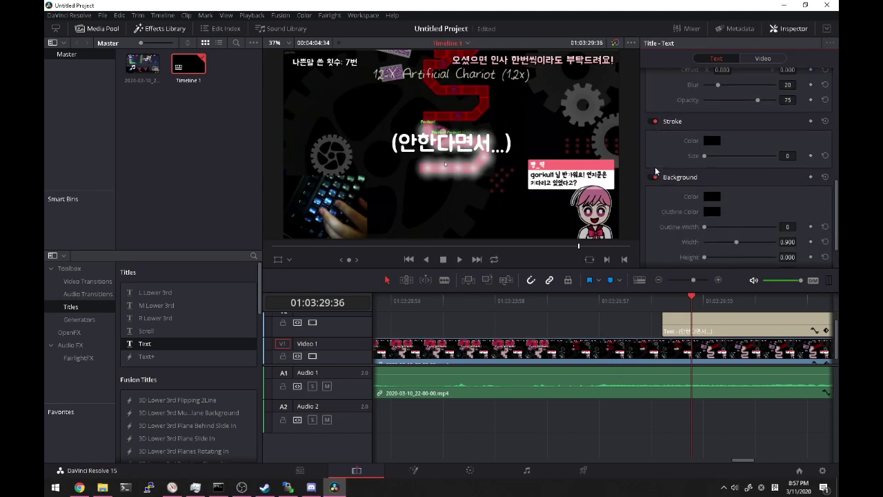
pyautogui.moveTo(704, 156)
pyautogui.mouseDown()
pyautogui.moveTo(772, 152)
pyautogui.moveTo(704, 163)
pyautogui.moveTo(777, 164)
pyautogui.mouseUp()
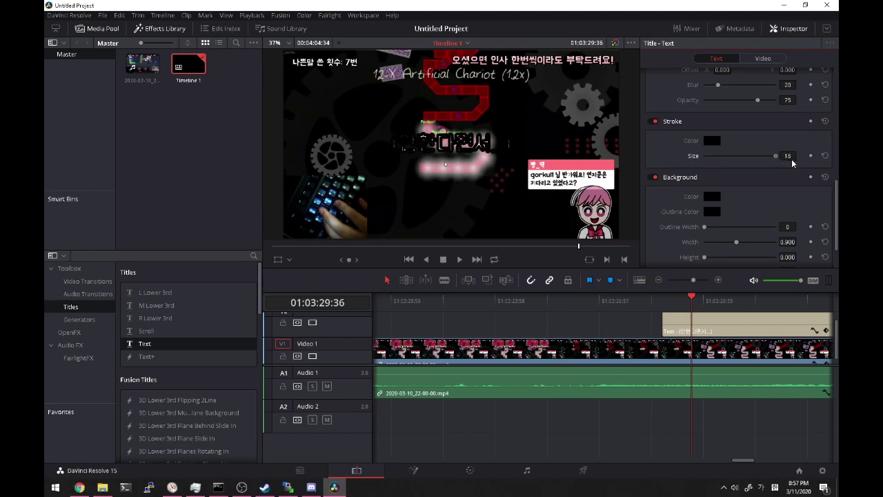
pyautogui.doubleClick(794, 156)
pyautogui.write('0')
pyautogui.press('Return')
pyautogui.scroll(2, 733, 163)
pyautogui.scroll(5, 666, 194)
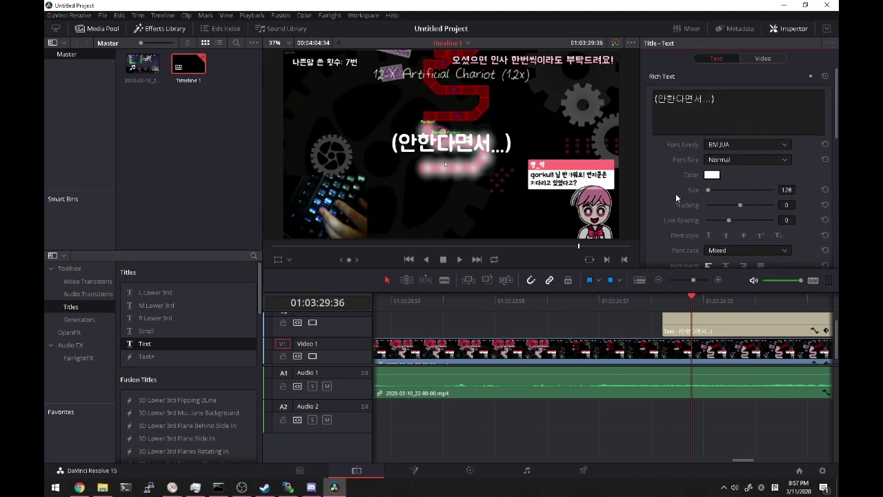
# Step: Give the title text a black stroke of size 4
pyautogui.scroll(-2, 675, 192)
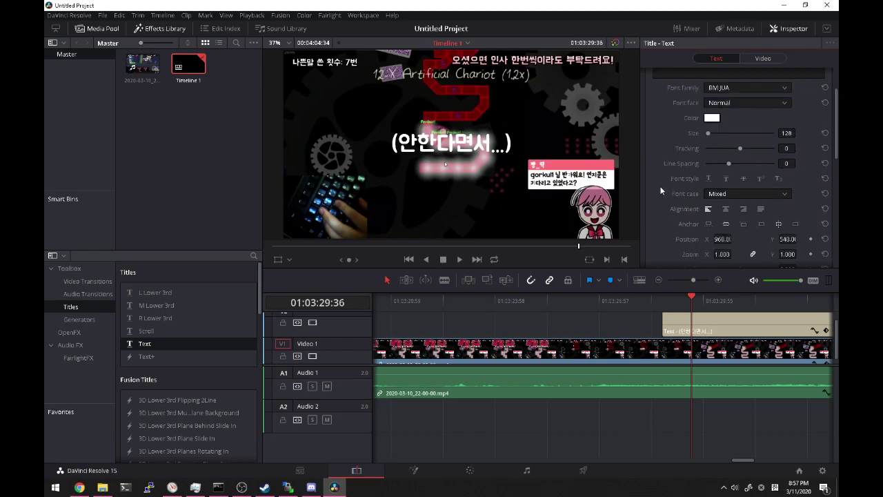
pyautogui.scroll(-7, 665, 193)
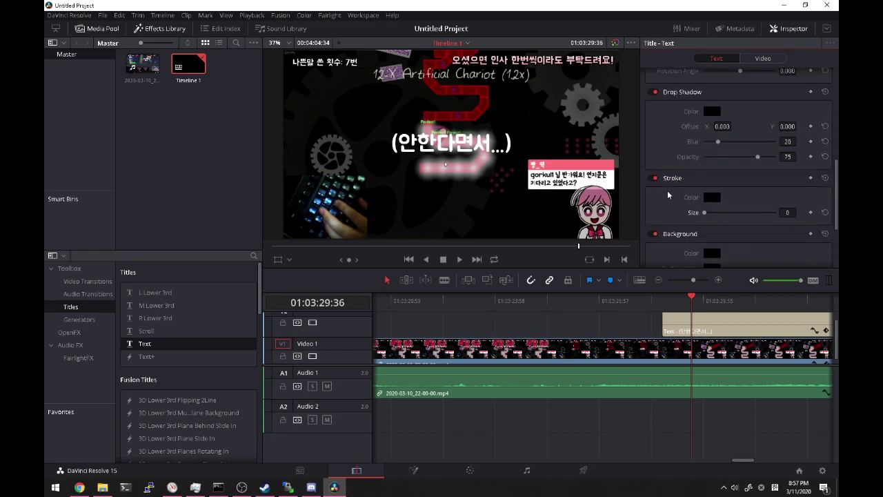
pyautogui.scroll(7, 664, 186)
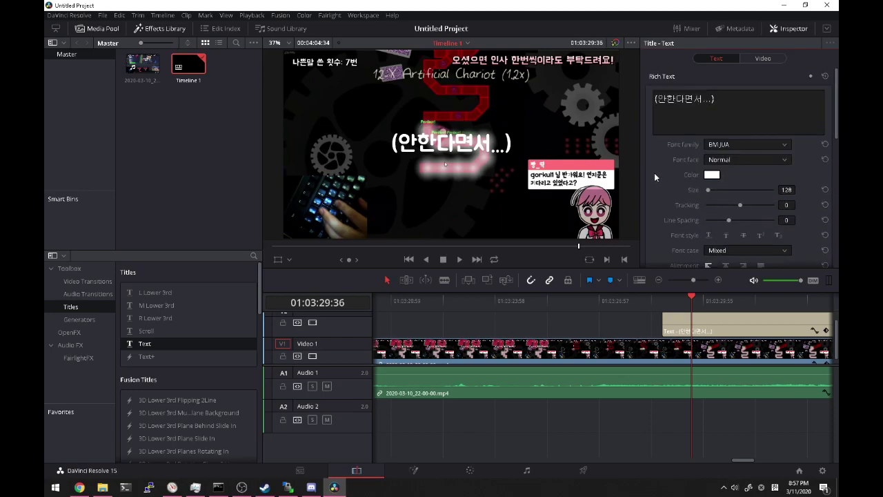
pyautogui.scroll(-4, 666, 179)
pyautogui.scroll(-5, 668, 176)
pyautogui.moveTo(710, 214); pyautogui.dragTo(713, 215)
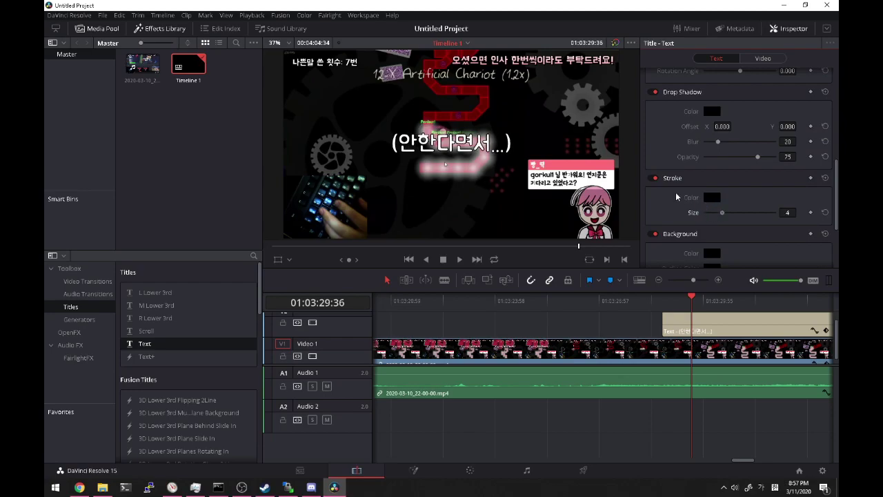
pyautogui.scroll(9, 669, 186)
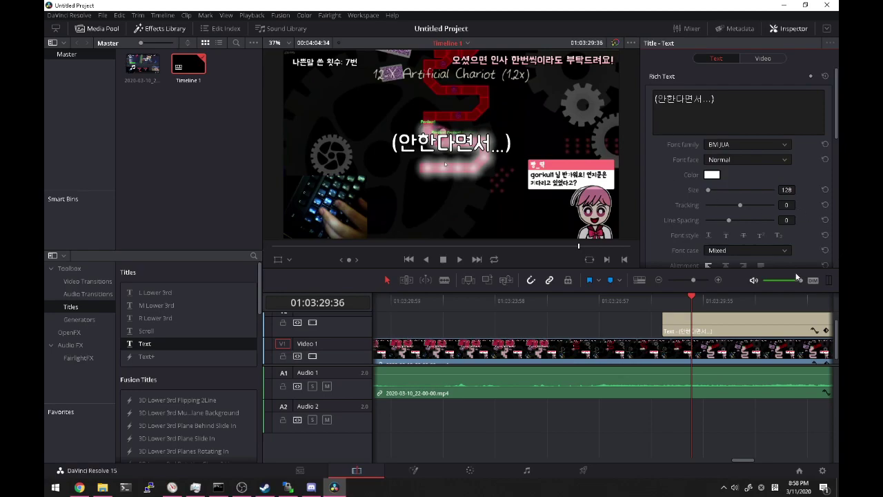
# Step: Go to the title's start at 01:03:28:46 and change its text to "(안한다면서 하고 있는...?)"
pyautogui.click(664, 301)
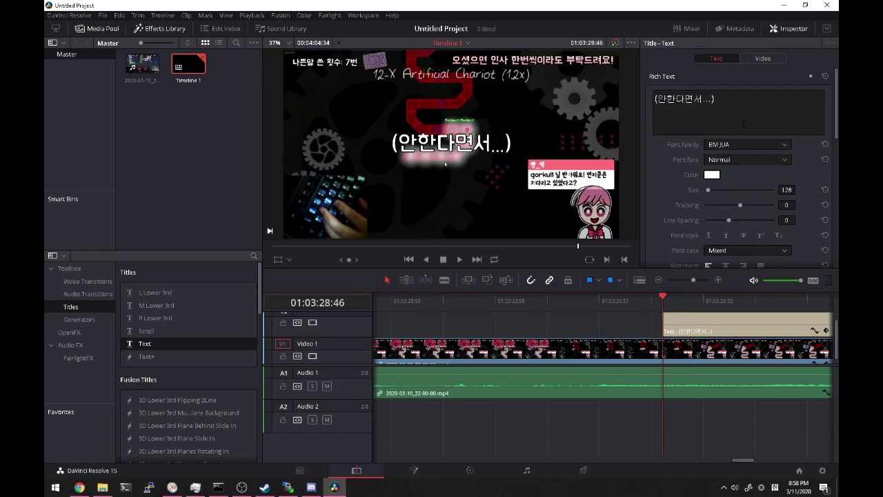
pyautogui.click(714, 99)
pyautogui.press('BackSpace')
pyautogui.press('BackSpace')
pyautogui.press('BackSpace')
pyautogui.write('하고 이는...?')
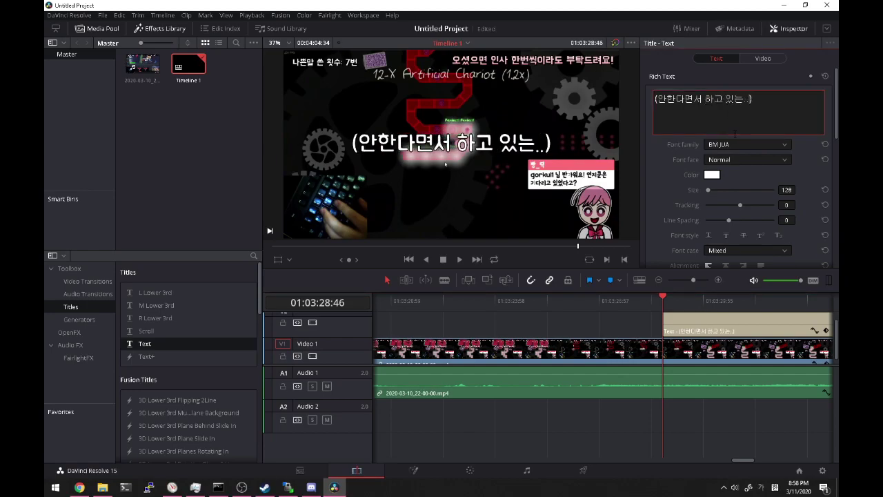
# Step: Lower the title text in the picture to a Y position of 165
pyautogui.scroll(-3, 701, 193)
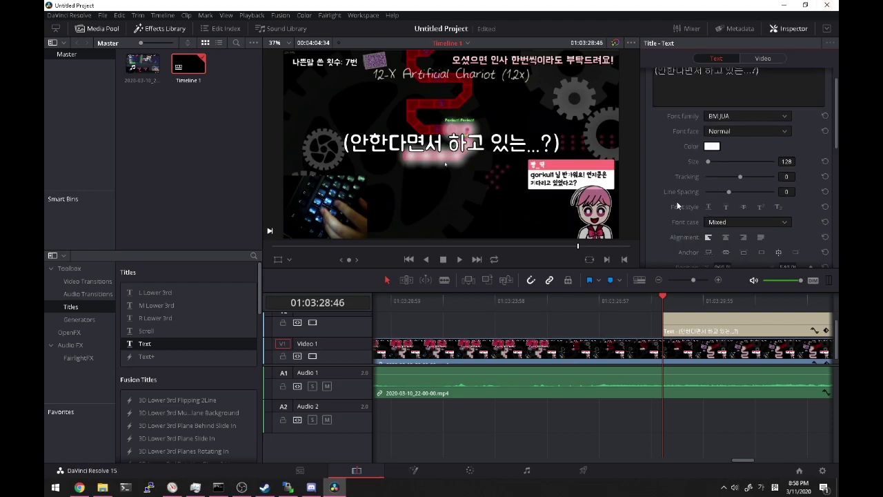
pyautogui.scroll(-1, 718, 210)
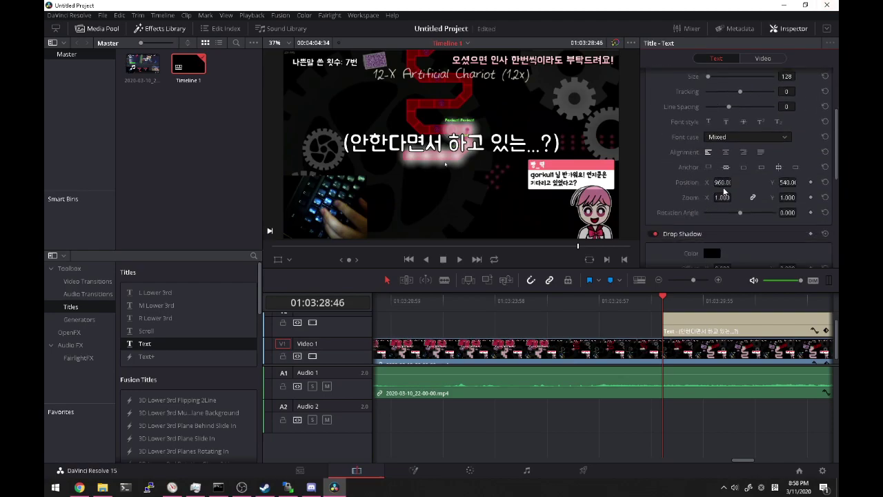
pyautogui.moveTo(783, 182); pyautogui.dragTo(719, 182)
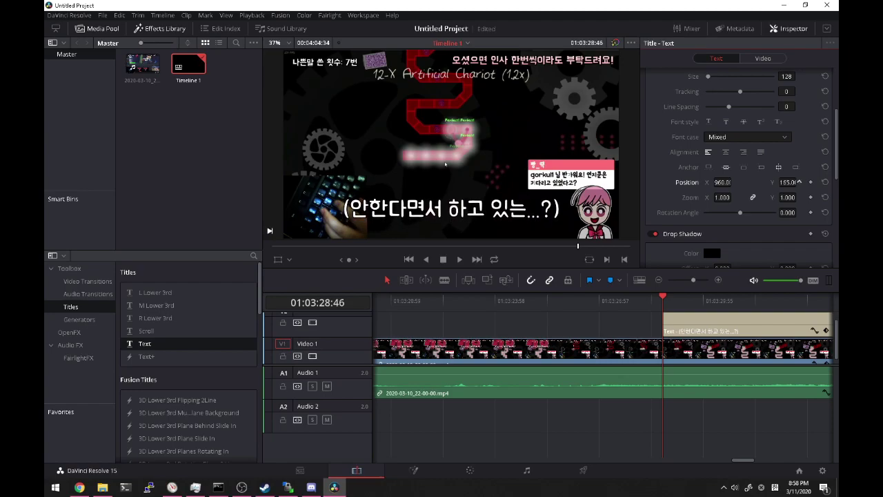
pyautogui.scroll(4, 663, 148)
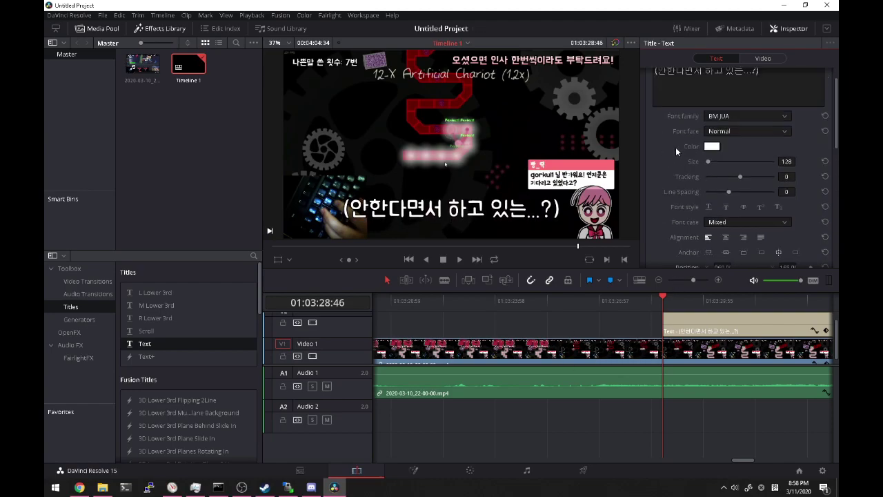
# Step: Play the title clip from 01:03:28:46 and return to just before it to check its timing
pyautogui.click(658, 280)
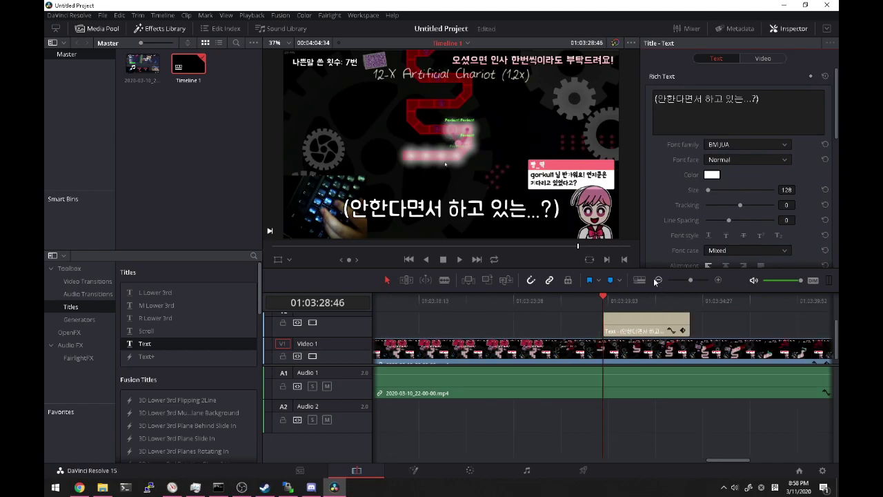
pyautogui.press('space')
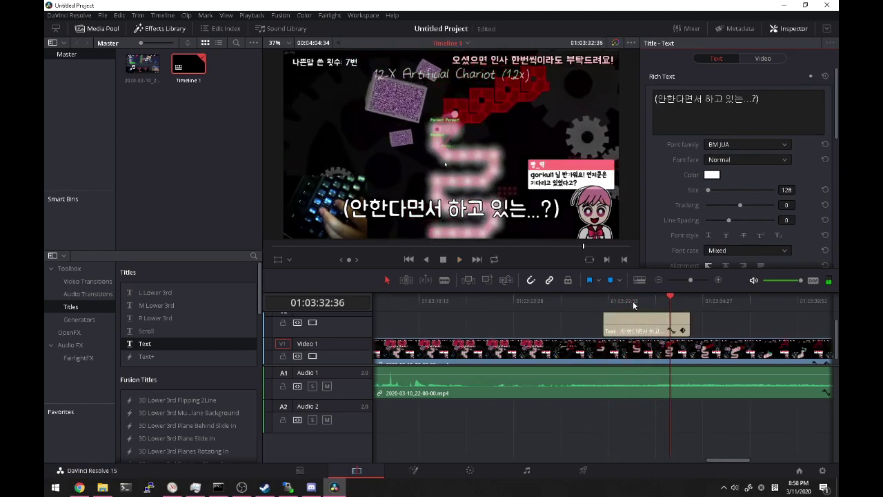
pyautogui.moveTo(587, 302); pyautogui.dragTo(533, 305)
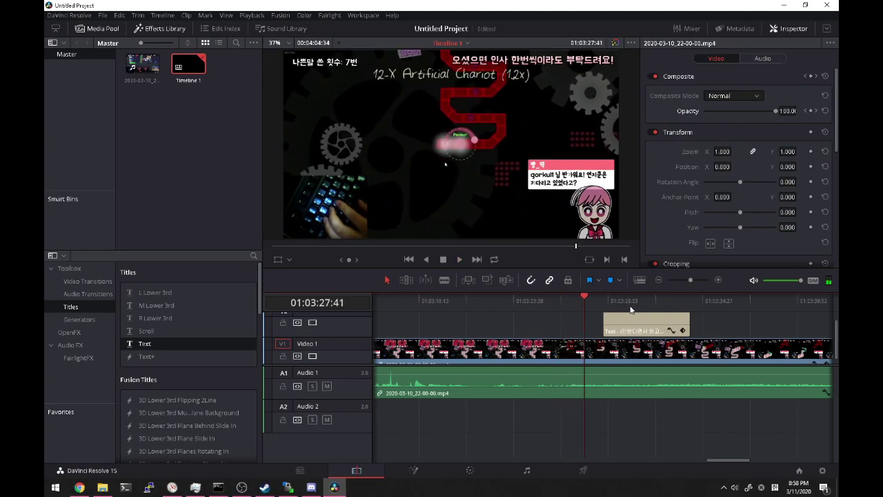
# Step: Insert "절대" at the start of the title text, after the opening bracket, and preview the title from before its start
pyautogui.click(655, 98)
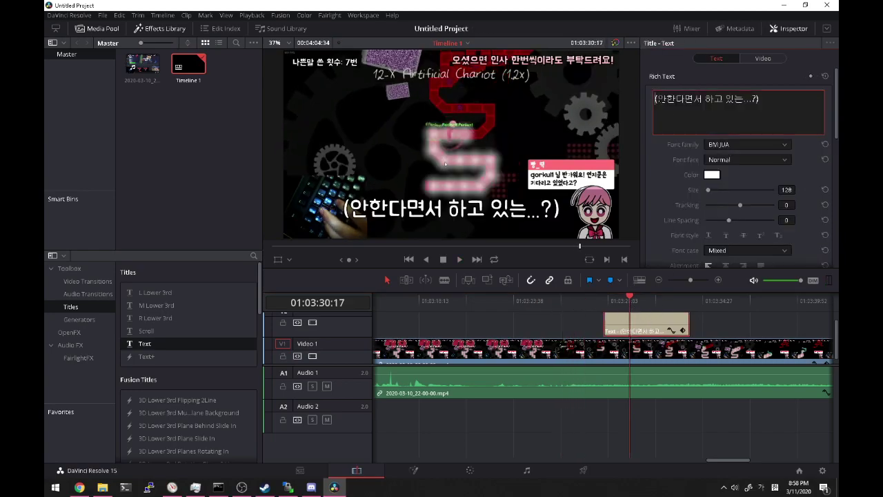
pyautogui.write('절대')
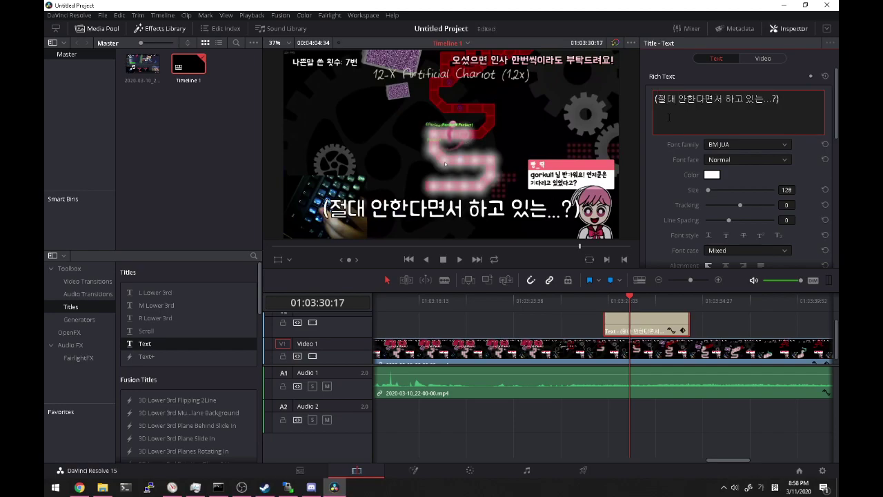
pyautogui.click(558, 295)
pyautogui.press('space')
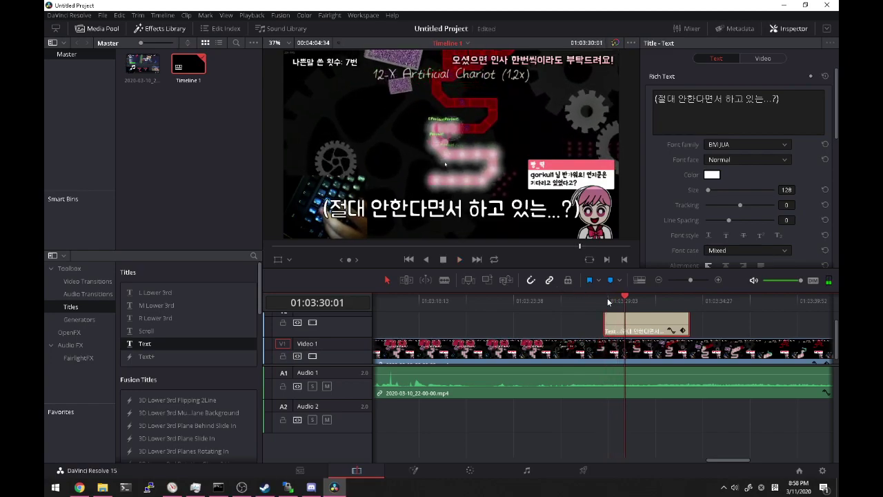
# Step: Find the frame just after the "Go!" cue and move the title clip to start at 01:03:27:23
pyautogui.moveTo(607, 298); pyautogui.dragTo(569, 298)
pyautogui.press('space')
pyautogui.press('space')
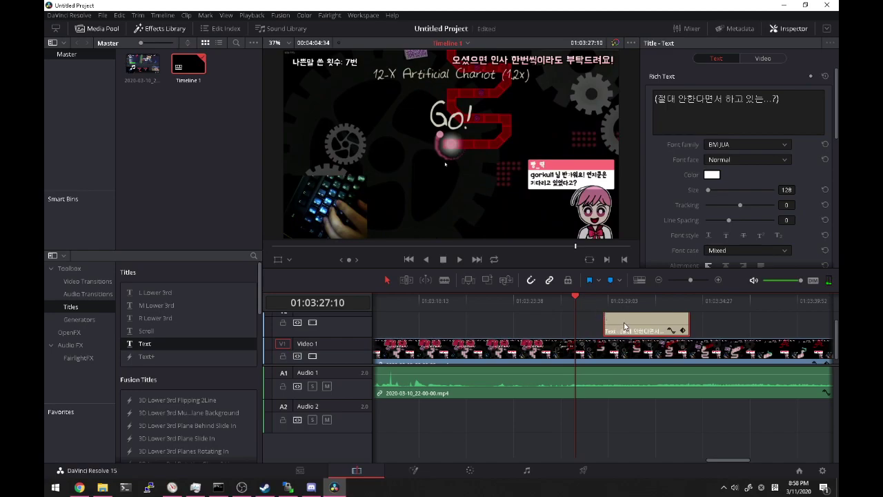
pyautogui.press('space')
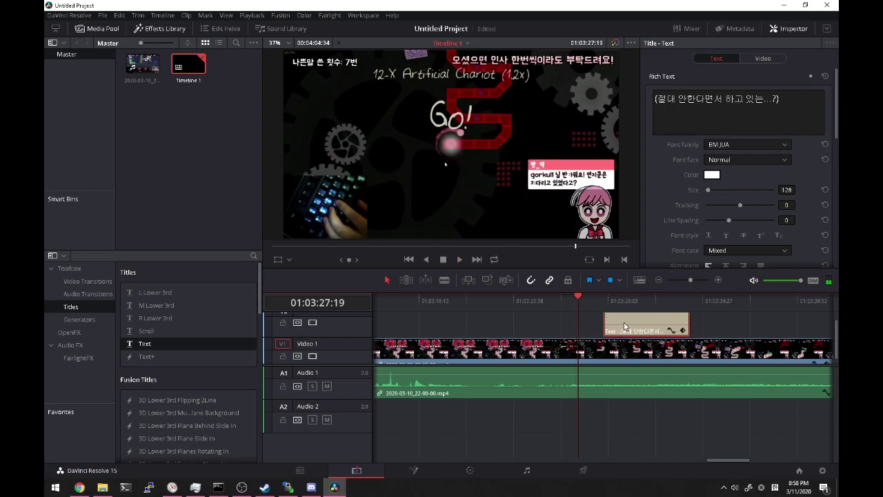
pyautogui.press('Left')
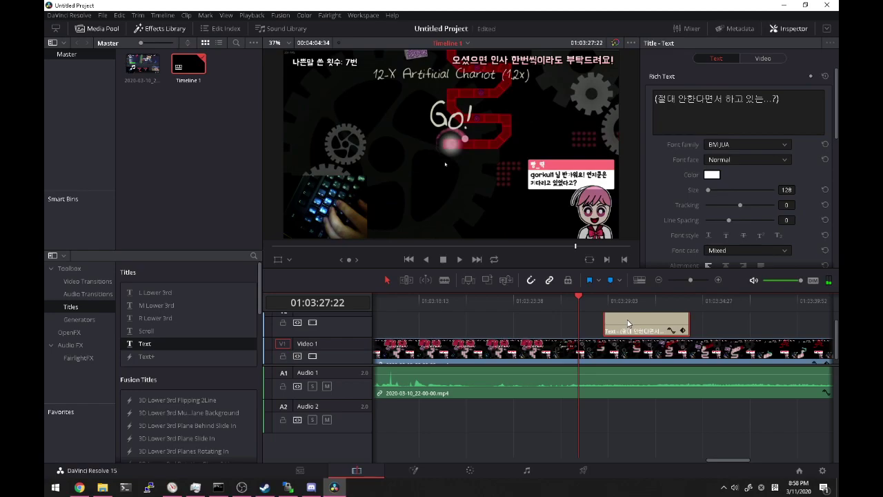
pyautogui.moveTo(631, 320); pyautogui.dragTo(603, 314)
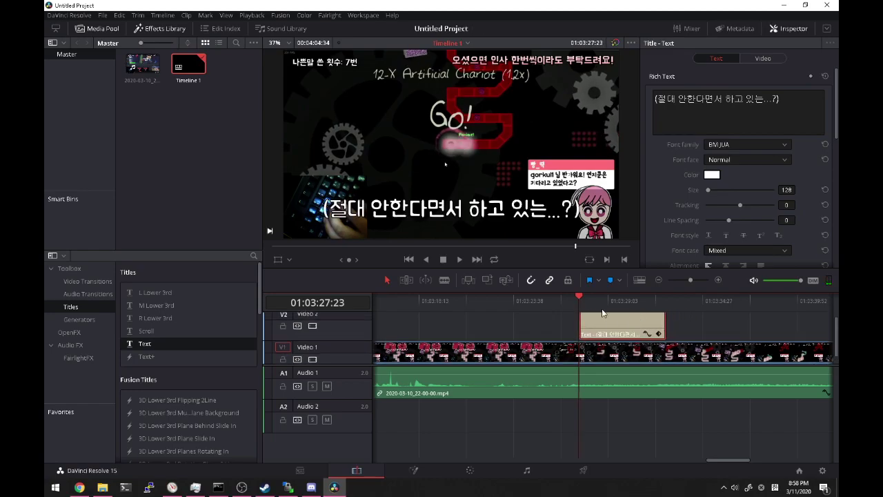
# Step: Keyframe the title's opacity to fade in from fully transparent at 01:03:27:23 to 100 about a second into the clip
pyautogui.click(763, 59)
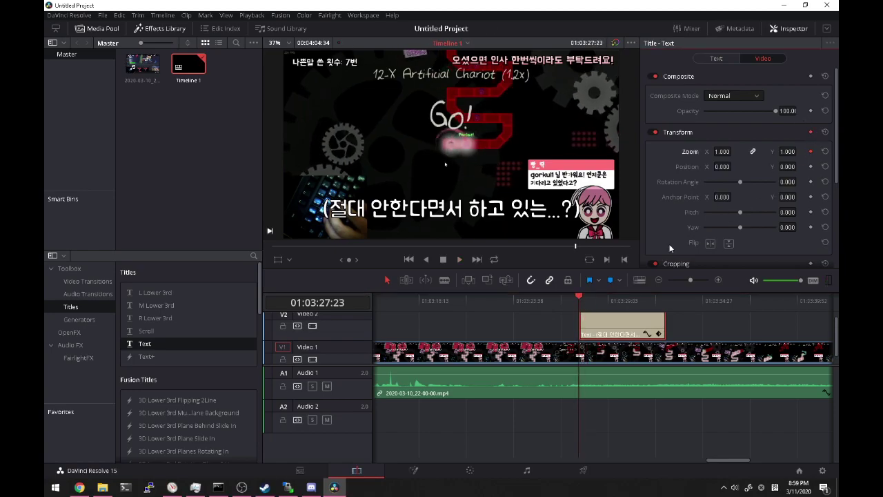
pyautogui.click(810, 110)
pyautogui.click(578, 300)
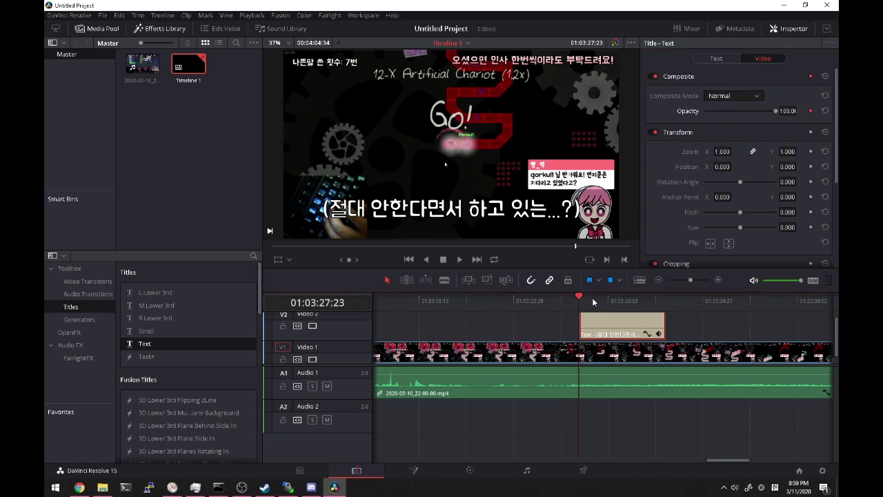
pyautogui.moveTo(592, 301); pyautogui.dragTo(579, 300)
pyautogui.moveTo(589, 302); pyautogui.dragTo(597, 301)
pyautogui.click(811, 111)
pyautogui.hotkey('shift', 'Left')
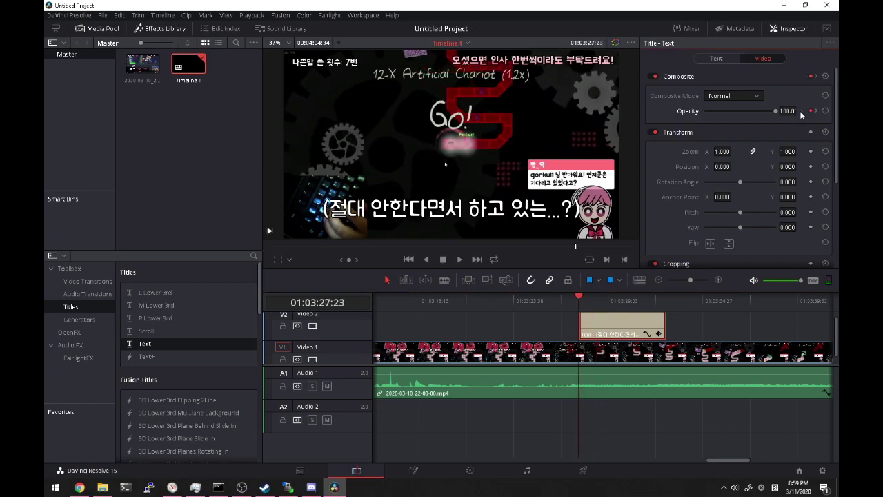
pyautogui.moveTo(774, 109); pyautogui.dragTo(653, 116)
# Step: Play the title clip to check its fade-in and stop at its end, 01:03:32:23
pyautogui.press('space')
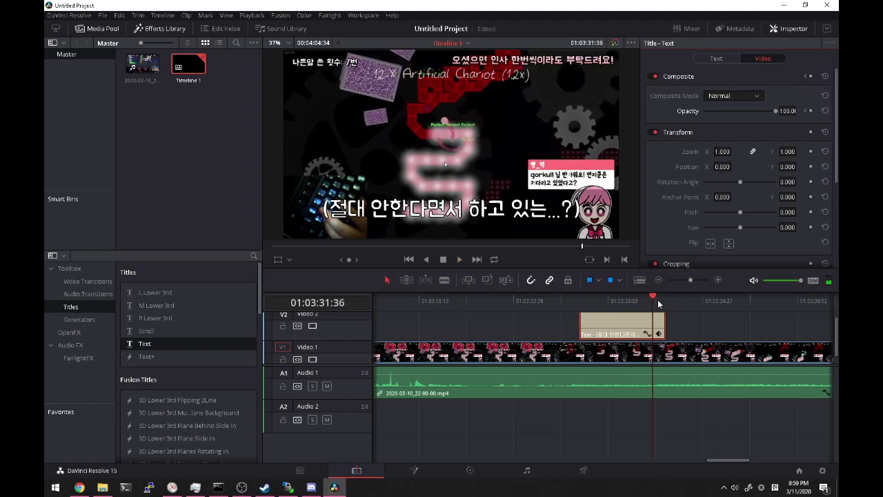
pyautogui.press('space')
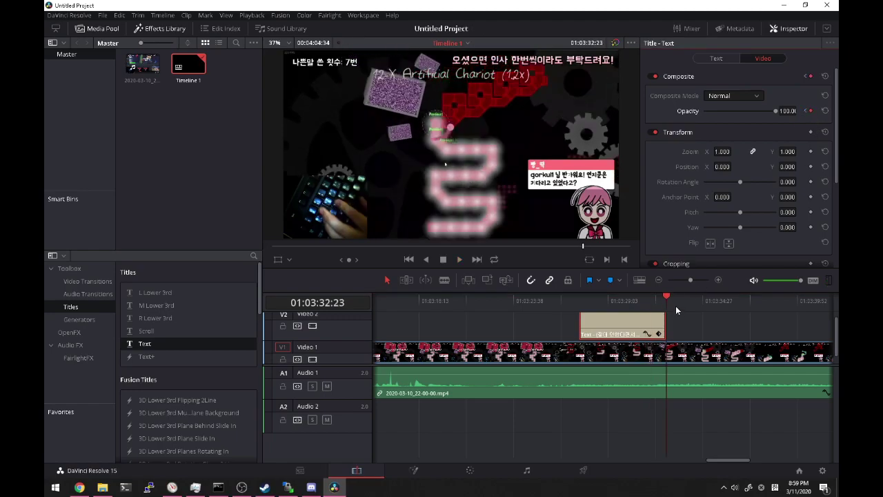
# Step: Add an opacity keyframe to the title at 01:03:31:23, one second before the clip's end
pyautogui.moveTo(665, 293)
pyautogui.mouseDown()
pyautogui.moveTo(668, 301)
pyautogui.moveTo(634, 299)
pyautogui.moveTo(649, 299)
pyautogui.mouseUp()
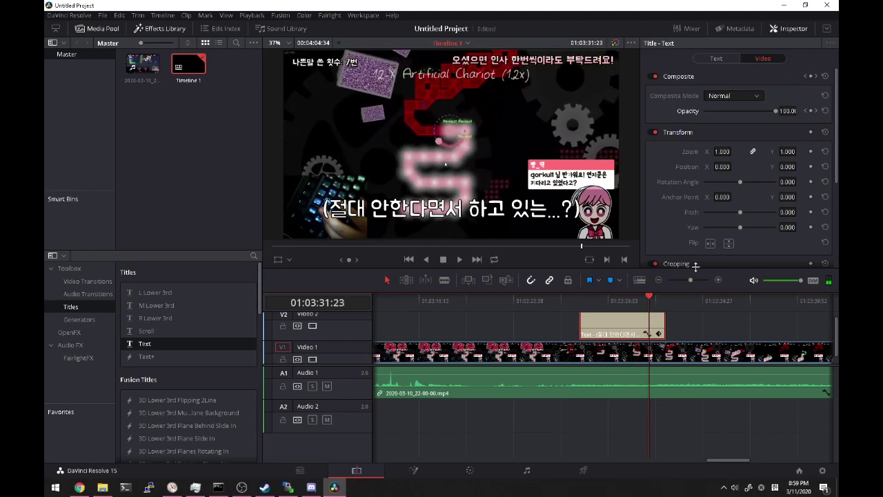
pyautogui.click(806, 111)
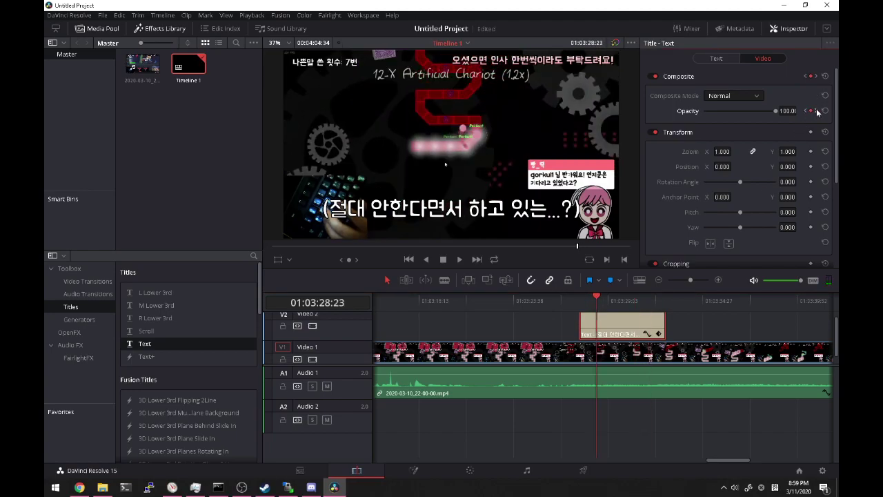
pyautogui.click(816, 111)
pyautogui.click(656, 298)
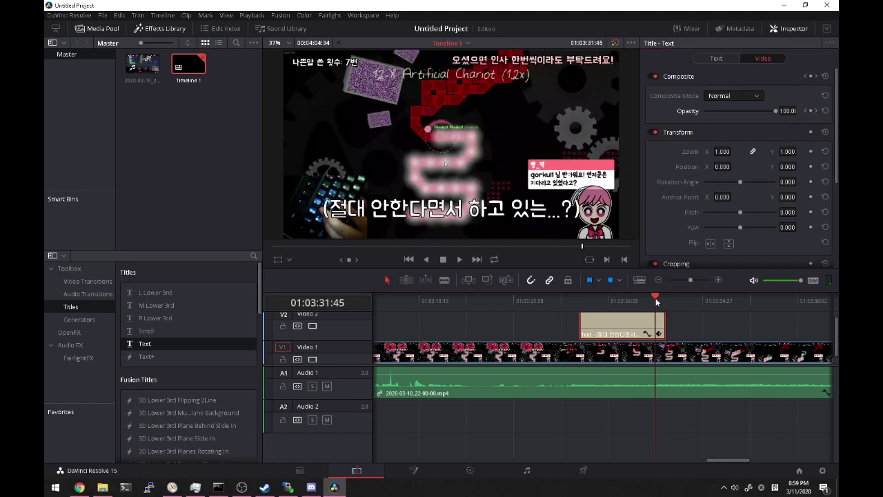
pyautogui.press('Left')
pyautogui.press('Left')
pyautogui.press('Left')
pyautogui.press('Left')
pyautogui.press('Left')
pyautogui.press('Left')
pyautogui.press('Left')
pyautogui.press('Left')
pyautogui.press('Left')
pyautogui.press('Left')
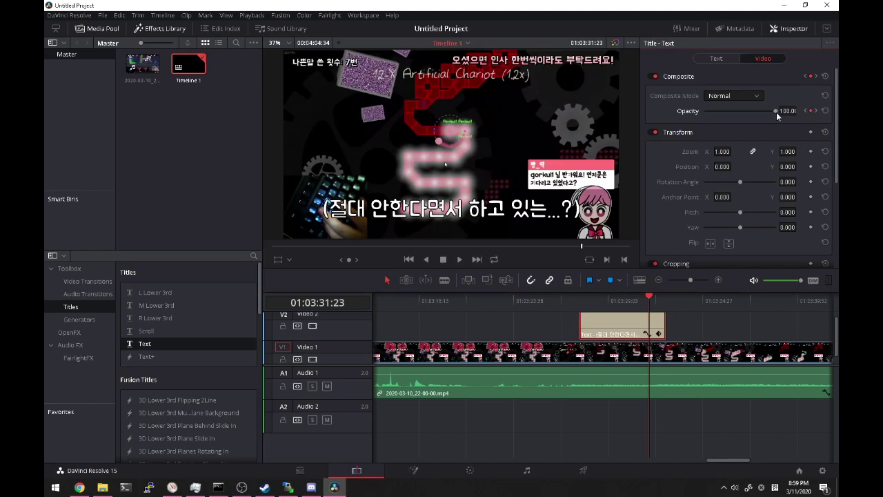
# Step: Try setting the title's opacity keyframe at 01:03:31:23 to 0 and preview the title
pyautogui.moveTo(773, 111); pyautogui.dragTo(678, 122)
pyautogui.click(561, 297)
pyautogui.press('space')
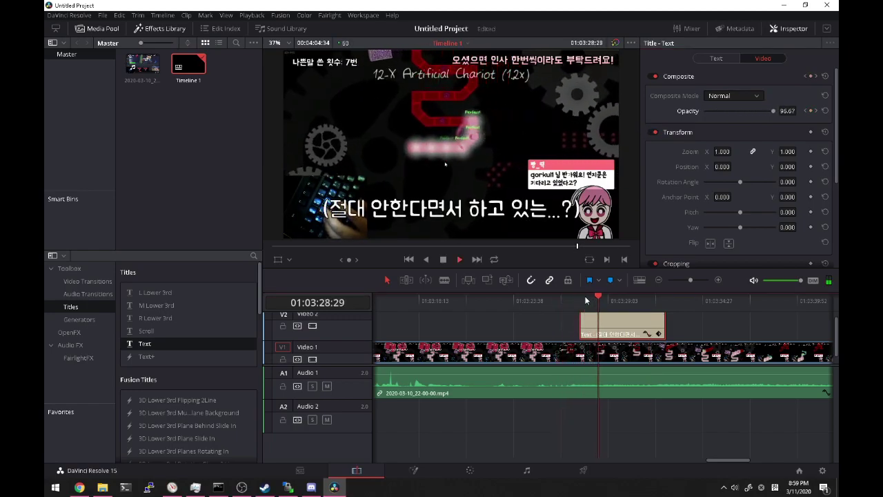
pyautogui.click(606, 297)
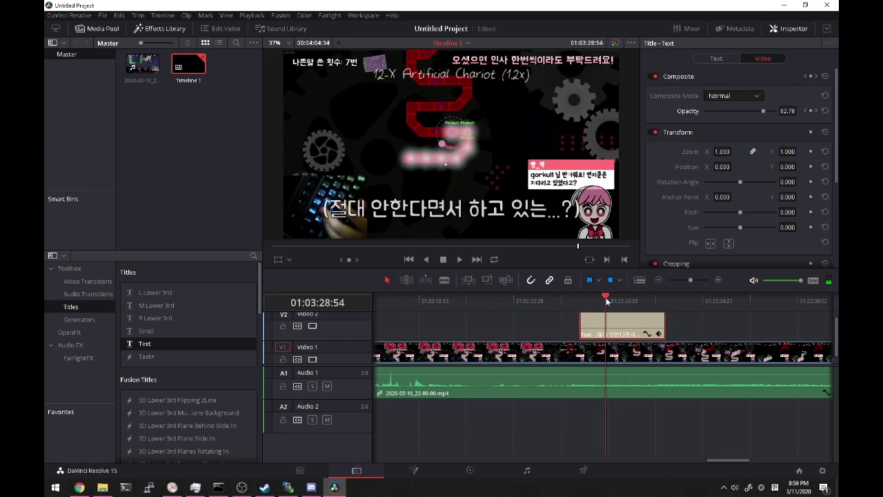
# Step: Make the title fade out by setting its opacity keyframes to 100 at 01:03:31:23 and 0 at 01:03:32:23
pyautogui.click(815, 111)
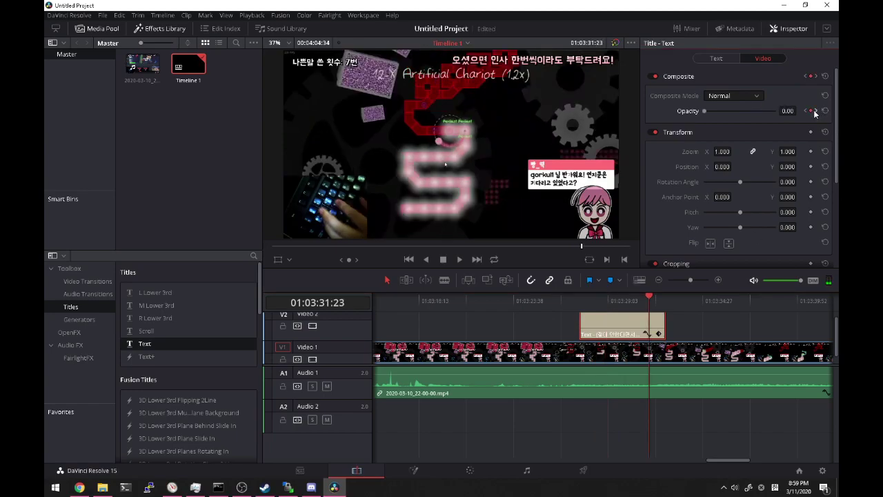
pyautogui.click(816, 111)
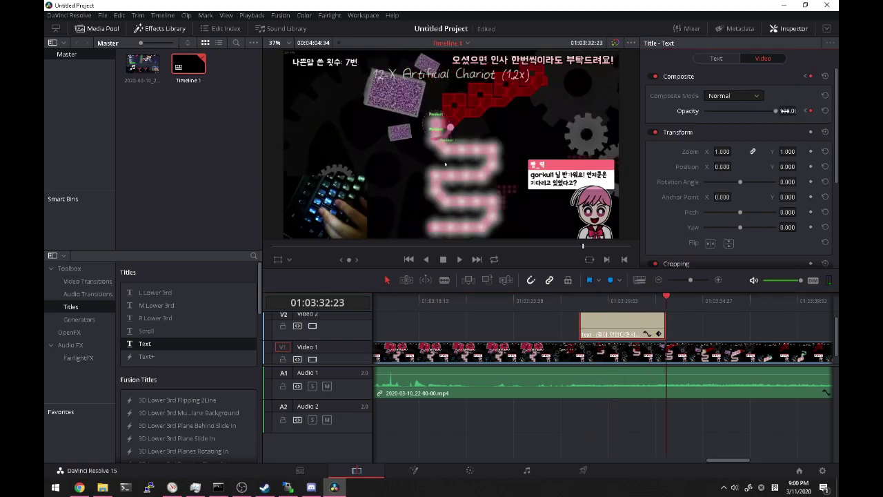
pyautogui.click(805, 111)
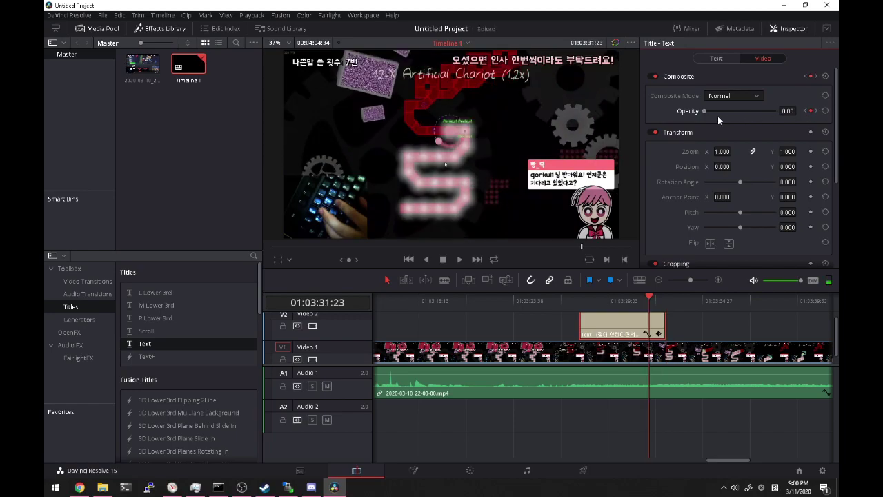
pyautogui.moveTo(705, 110); pyautogui.dragTo(779, 110)
# Step: Play the title clip from its start to check its fade-in and fade-out
pyautogui.click(581, 295)
pyautogui.press('space')
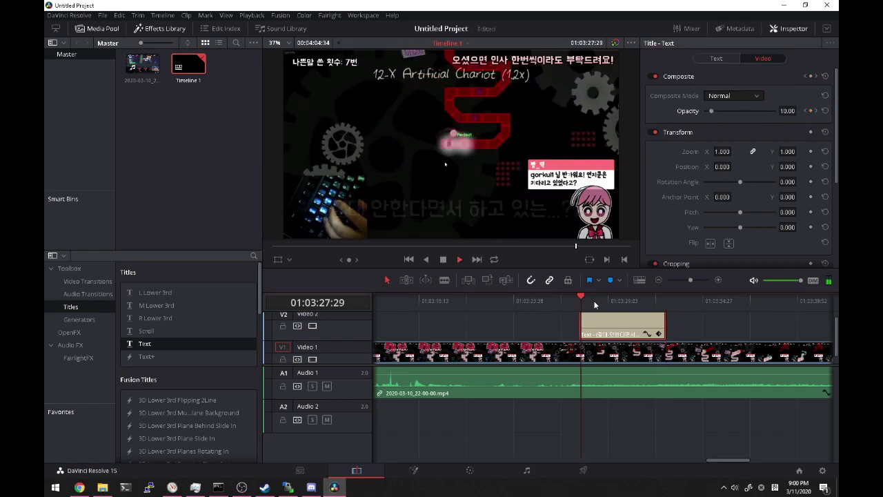
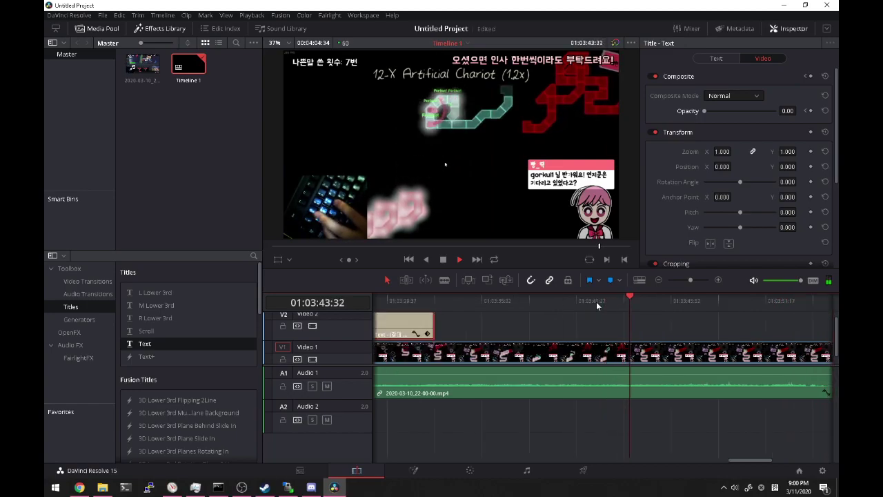
pyautogui.click(659, 279)
pyautogui.press('space')
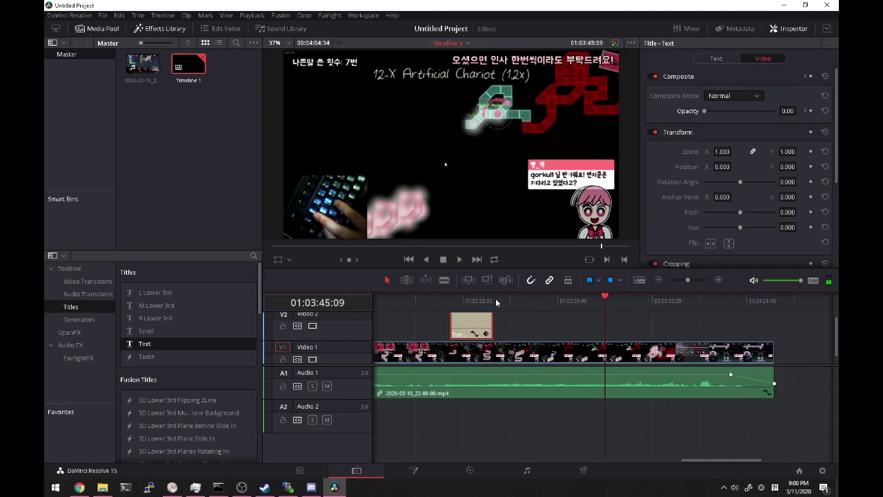
# Step: Replay the footage just after the title and set an In point at 01:03:33:39
pyautogui.click(495, 300)
pyautogui.press('space')
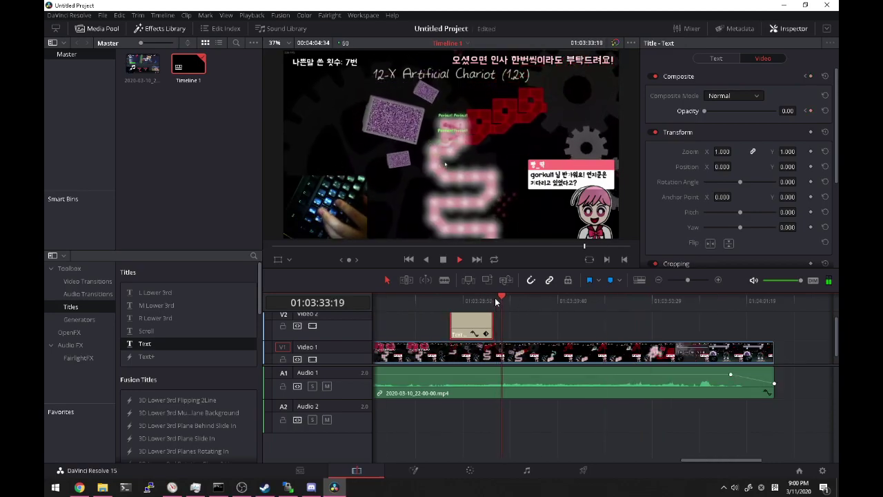
pyautogui.click(446, 297)
pyautogui.moveTo(446, 296); pyautogui.dragTo(426, 298)
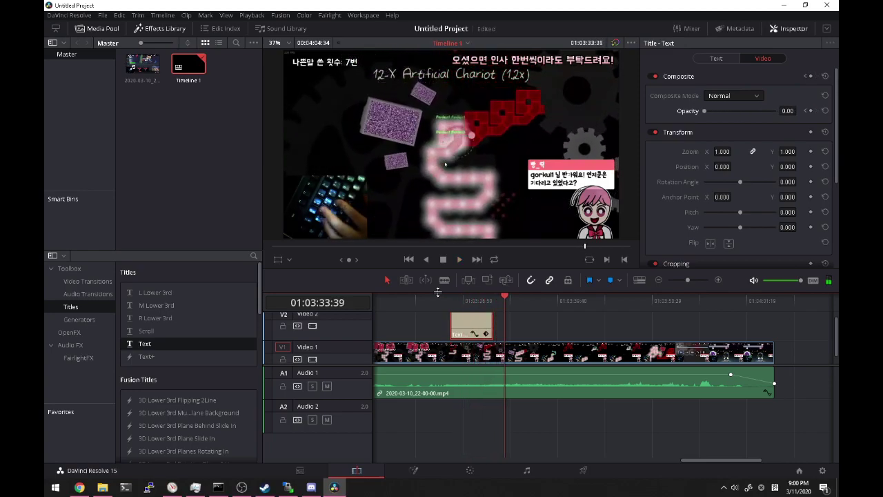
pyautogui.click(718, 281)
pyautogui.click(620, 311)
pyautogui.press('Left')
pyautogui.press('Left')
pyautogui.press('Left')
pyautogui.press('Left')
pyautogui.press('Left')
pyautogui.press('Left')
pyautogui.press('Left')
pyautogui.press('Left')
pyautogui.press('Left')
pyautogui.press('Left')
pyautogui.press('Left')
pyautogui.press('Left')
pyautogui.press('Left')
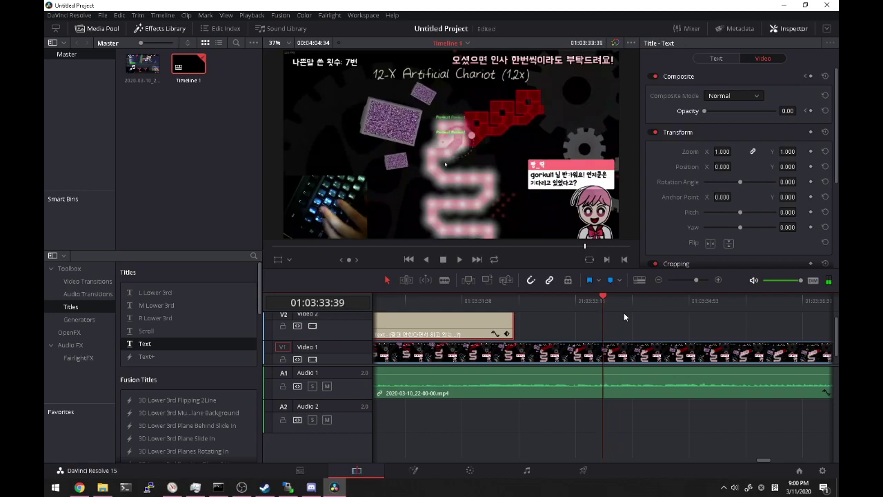
pyautogui.press('i')
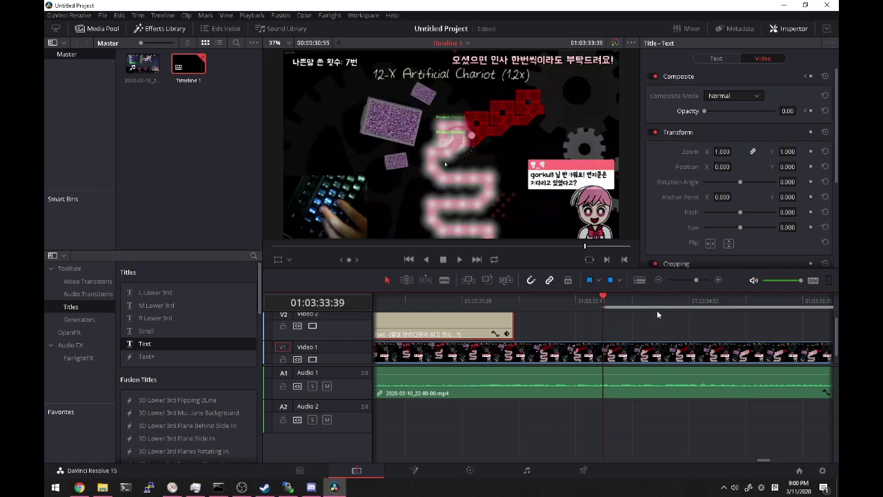
# Step: Set the Out point at 01:03:48:40 and ripple delete the marked gameplay footage from 01:03:33:39
pyautogui.click(657, 310)
pyautogui.click(659, 280)
pyautogui.press('space')
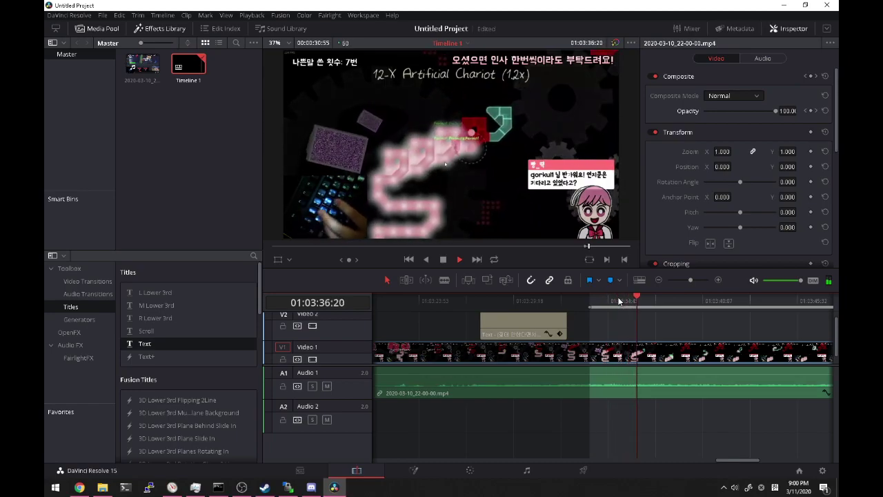
pyautogui.click(666, 301)
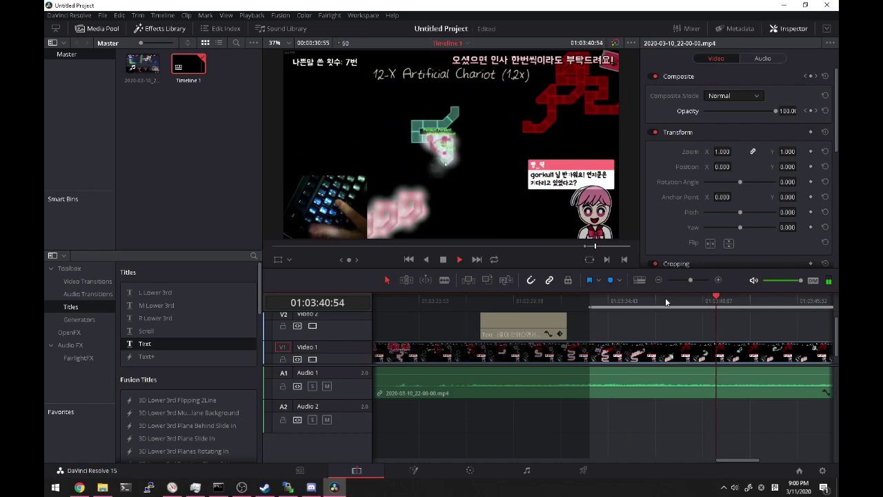
pyautogui.press('space')
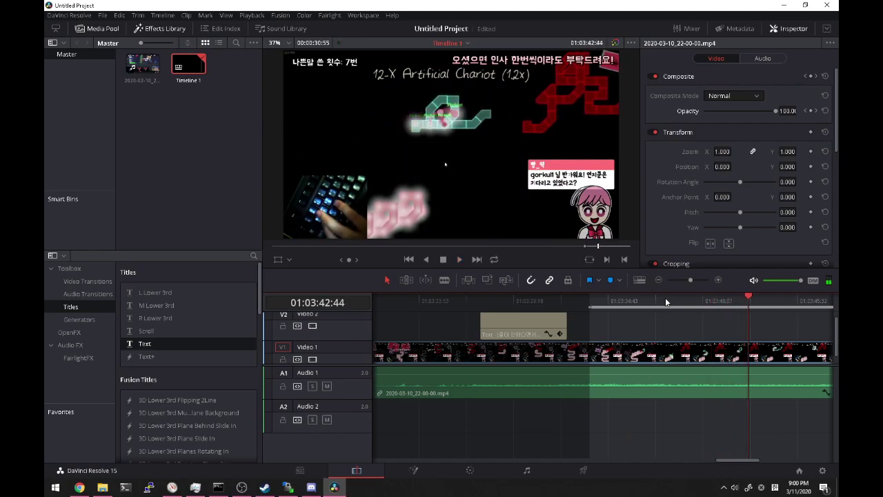
pyautogui.press('space')
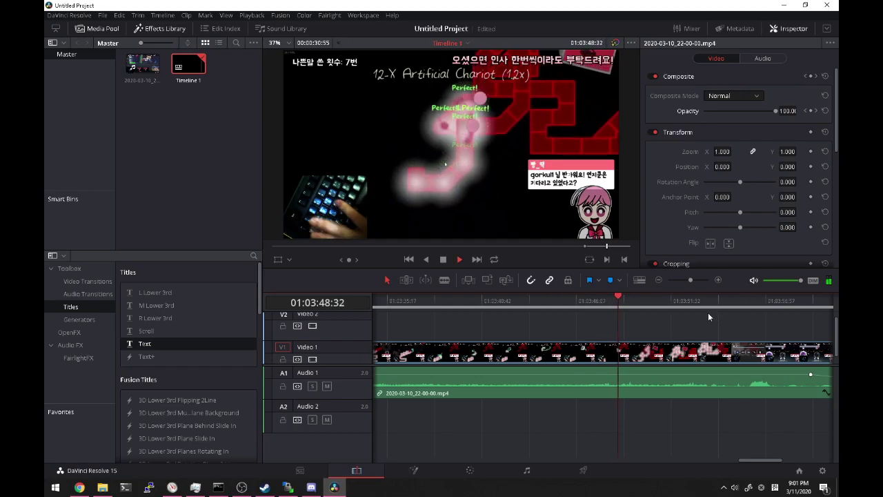
pyautogui.press('Left')
pyautogui.press('Left')
pyautogui.press('Left')
pyautogui.press('Left')
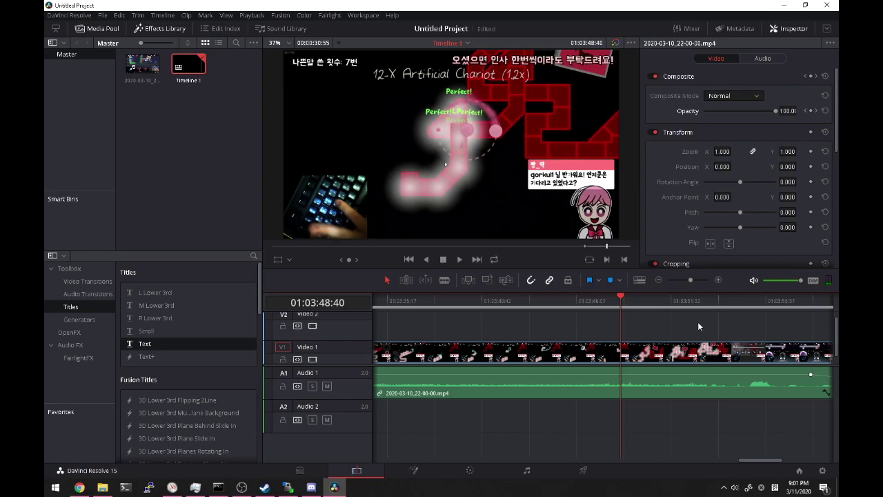
pyautogui.press('o')
pyautogui.press('BackSpace')
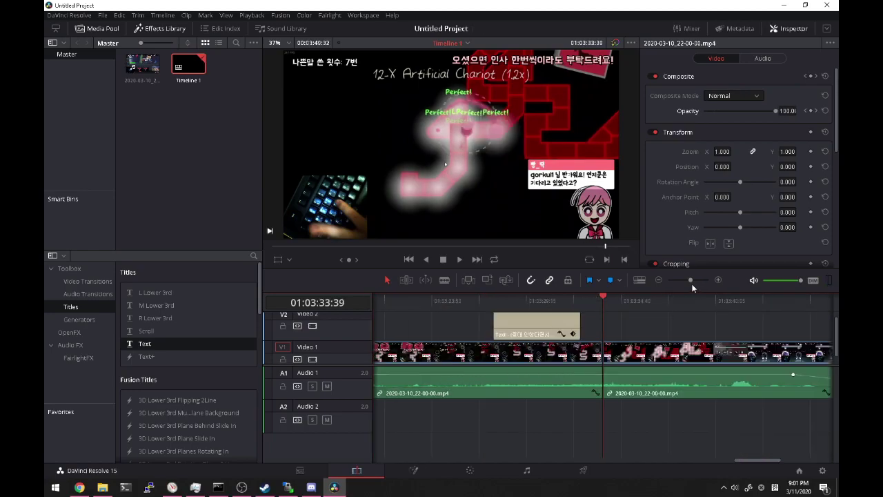
# Step: Play across the new cut and mark the footage from 01:03:33:39 to 01:03:36:02 for ripple deletion, closing the gap
pyautogui.click(592, 301)
pyautogui.press('space')
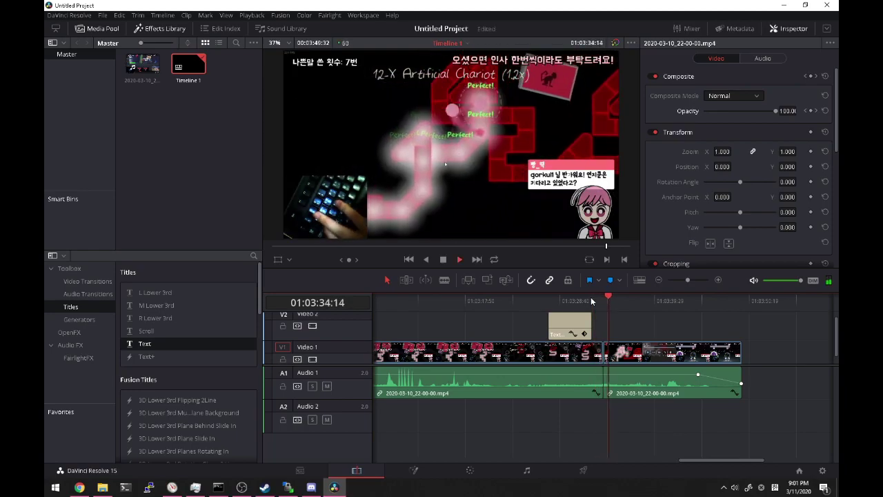
pyautogui.press('space')
pyautogui.press('space')
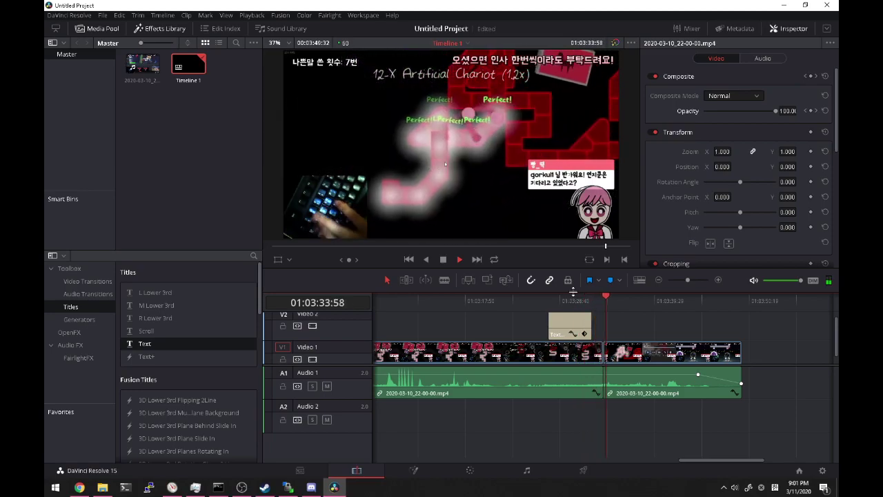
pyautogui.press('space')
pyautogui.press('space')
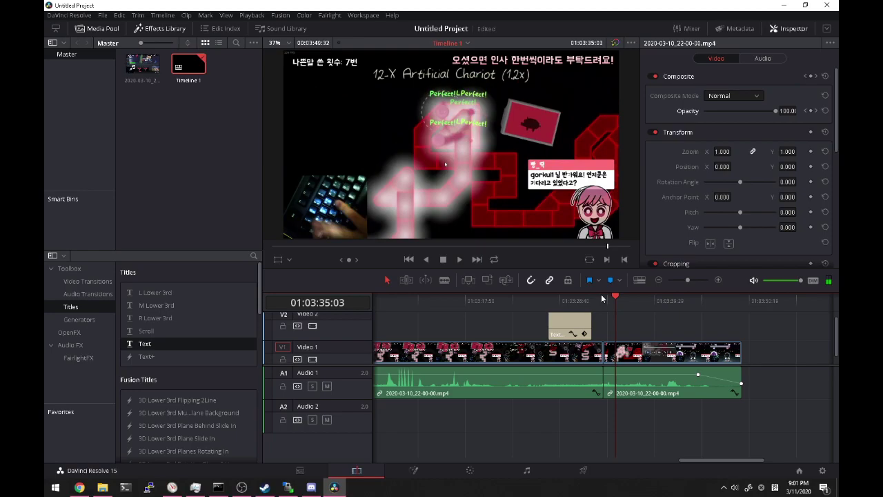
pyautogui.press('space')
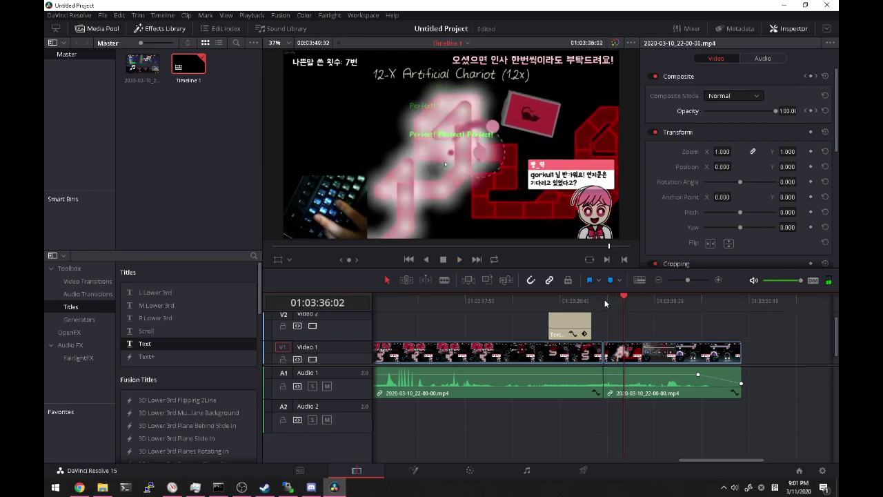
pyautogui.hotkey('ctrl', 'shift', '[')
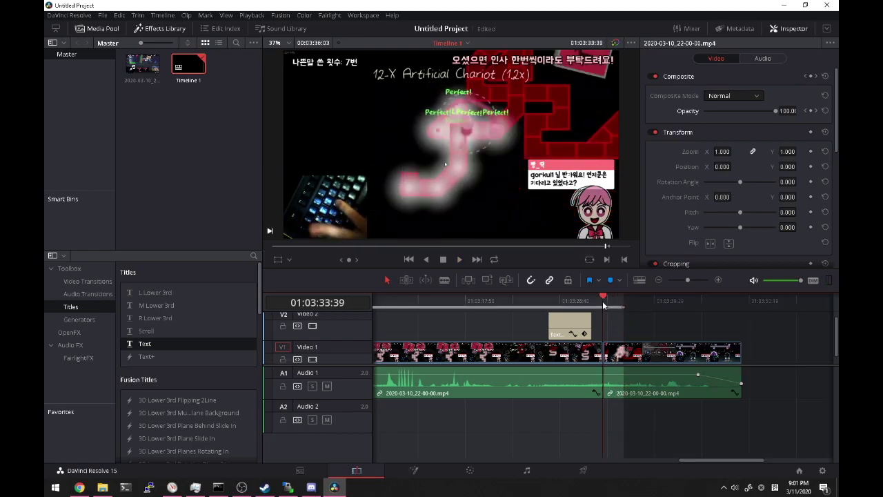
# Step: Preview the cut again and ripple delete the footage between the title's end at 01:03:32:23 and the cut at 01:03:33:39
pyautogui.click(592, 301)
pyautogui.press('space')
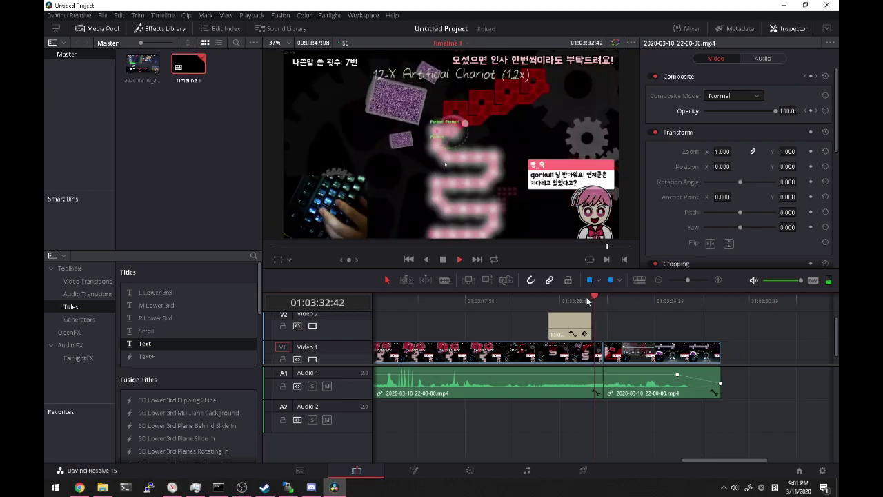
pyautogui.press('space')
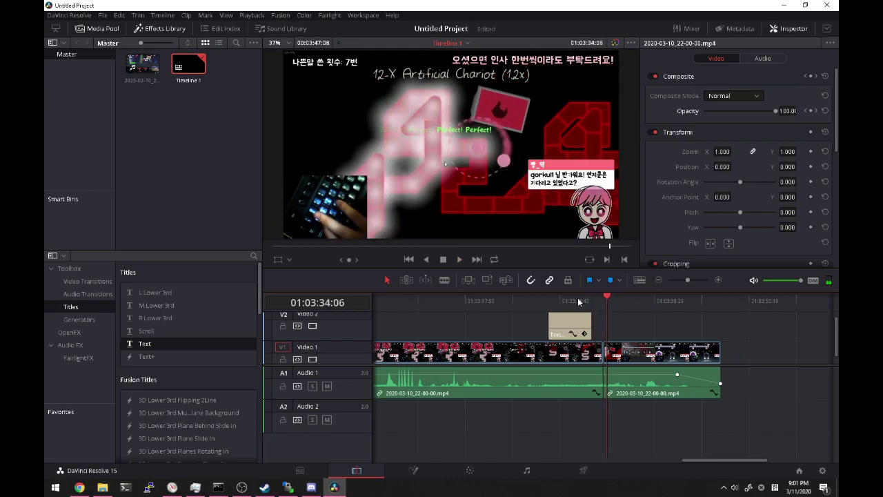
pyautogui.click(580, 300)
pyautogui.press('space')
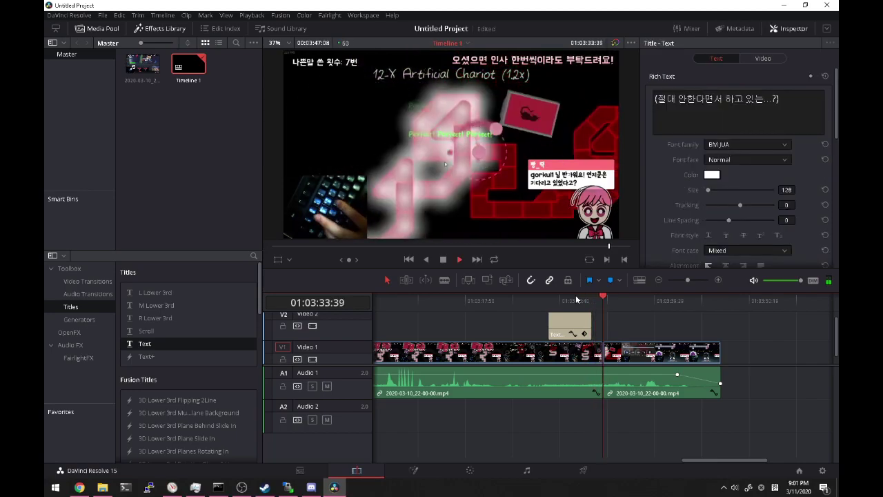
pyautogui.click(588, 301)
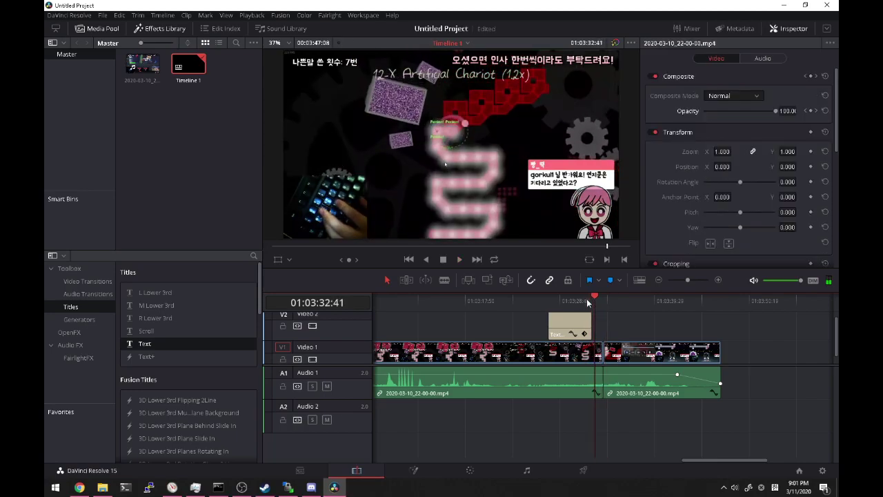
pyautogui.click(587, 302)
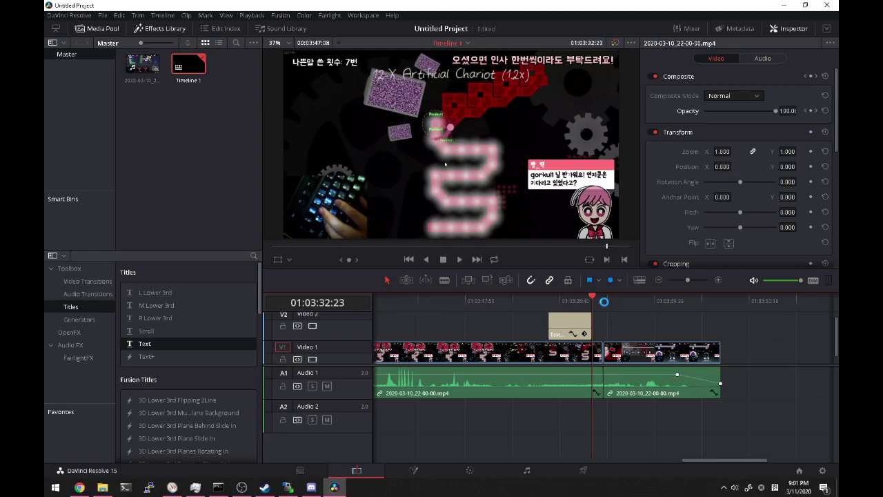
pyautogui.press('Delete')
# Step: Preview the cut at the title's end and return the playhead to the title's start at 01:03:27:23
pyautogui.press('space')
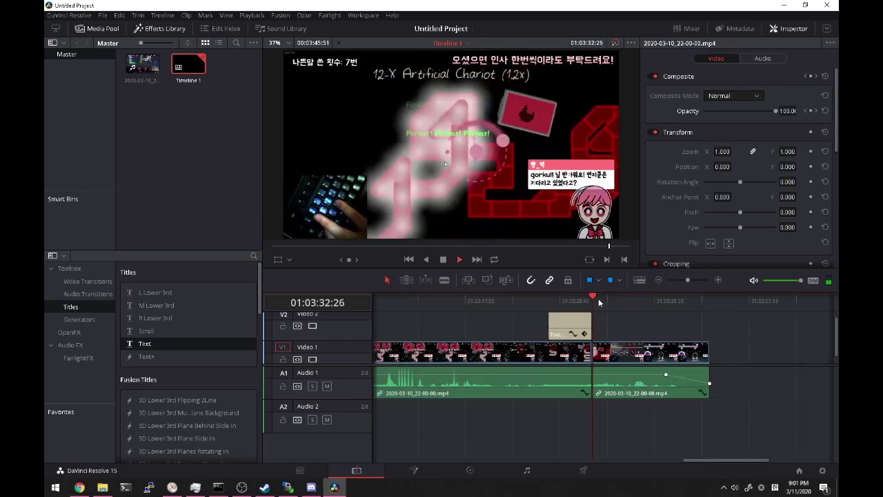
pyautogui.click(582, 301)
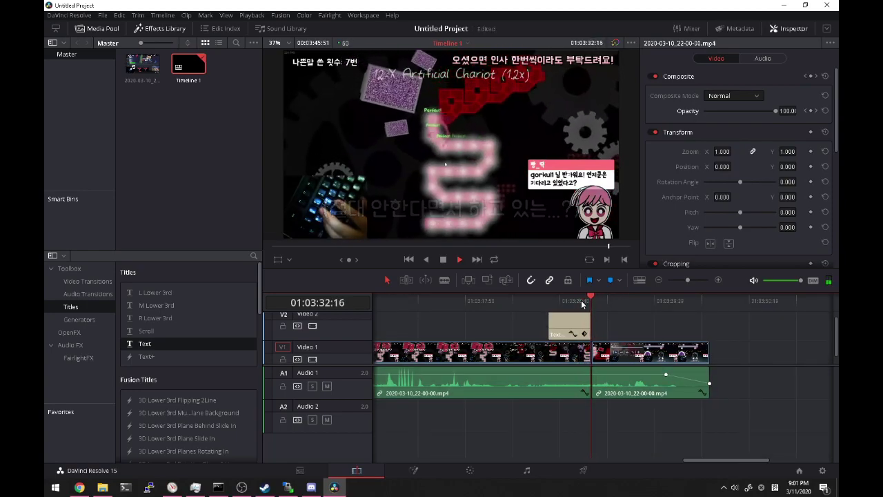
pyautogui.moveTo(582, 305); pyautogui.dragTo(544, 303)
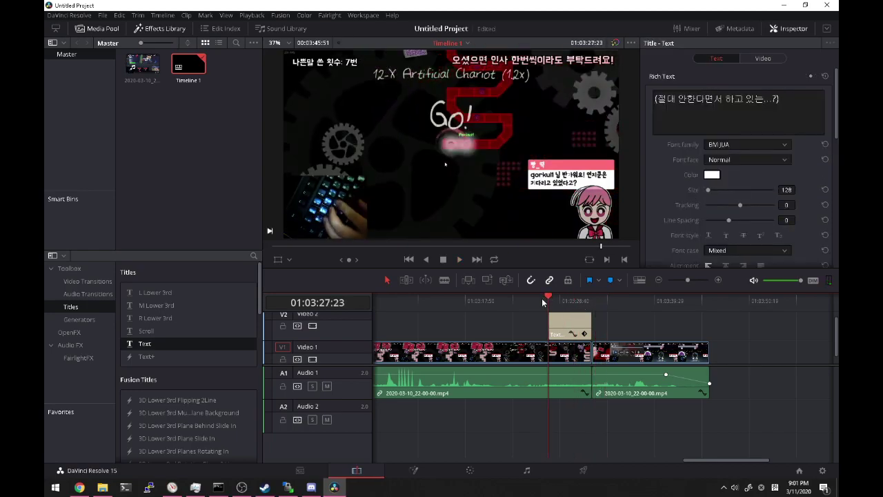
# Step: Examine the gameplay frame by frame just before the title's start, between 01:03:26:53 and 01:03:27:23
pyautogui.press('Left')
pyautogui.press('Left')
pyautogui.press('Left')
pyautogui.press('Left')
pyautogui.press('Left')
pyautogui.press('Left')
pyautogui.press('Left')
pyautogui.press('Left')
pyautogui.press('Left')
pyautogui.press('Left')
pyautogui.press('Left')
pyautogui.press('Left')
pyautogui.press('Left')
pyautogui.press('Left')
pyautogui.press('Left')
pyautogui.press('Left')
pyautogui.press('Left')
pyautogui.press('Left')
pyautogui.press('Left')
pyautogui.press('Left')
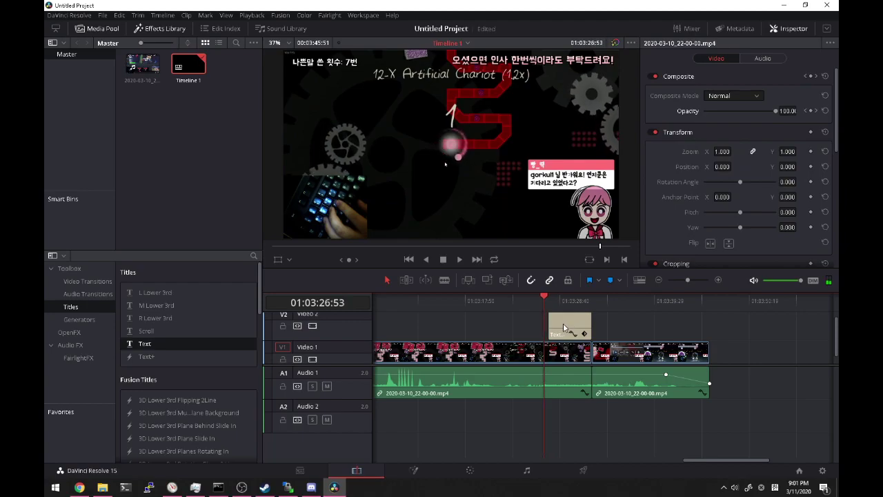
pyautogui.press('Right')
pyautogui.press('Right')
pyautogui.press('Right')
pyautogui.press('Right')
pyautogui.press('Right')
pyautogui.press('Right')
pyautogui.press('Right')
pyautogui.press('Right')
pyautogui.press('Right')
pyautogui.press('Right')
pyautogui.press('Right')
pyautogui.press('Right')
pyautogui.press('Right')
pyautogui.press('Right')
pyautogui.press('Right')
pyautogui.press('Right')
pyautogui.press('Right')
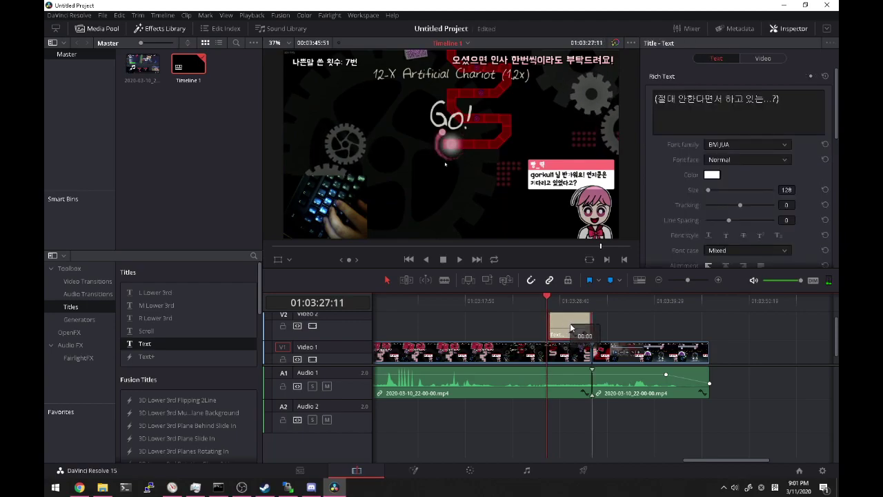
pyautogui.moveTo(570, 323); pyautogui.dragTo(580, 323)
pyautogui.press('Down')
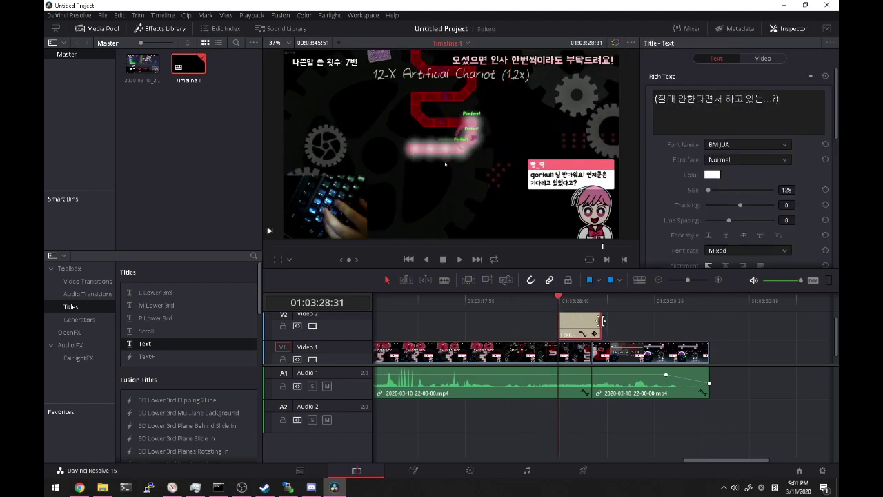
pyautogui.hotkey('ctrl', 'z')
# Step: Undo the last ripple delete and instead ripple delete only the footage from 01:03:33:11 to the cut at 01:03:33:39
pyautogui.press('Up')
pyautogui.press('space')
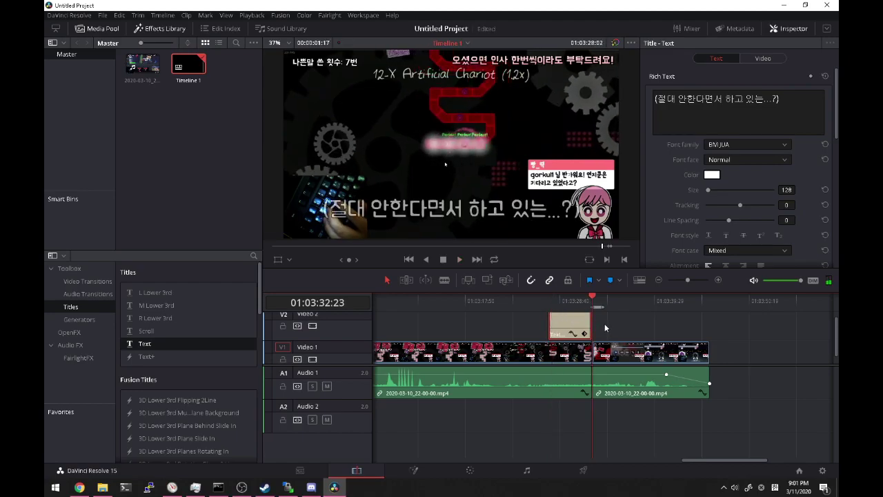
pyautogui.hotkey('ctrl', 'z')
pyautogui.click(594, 297)
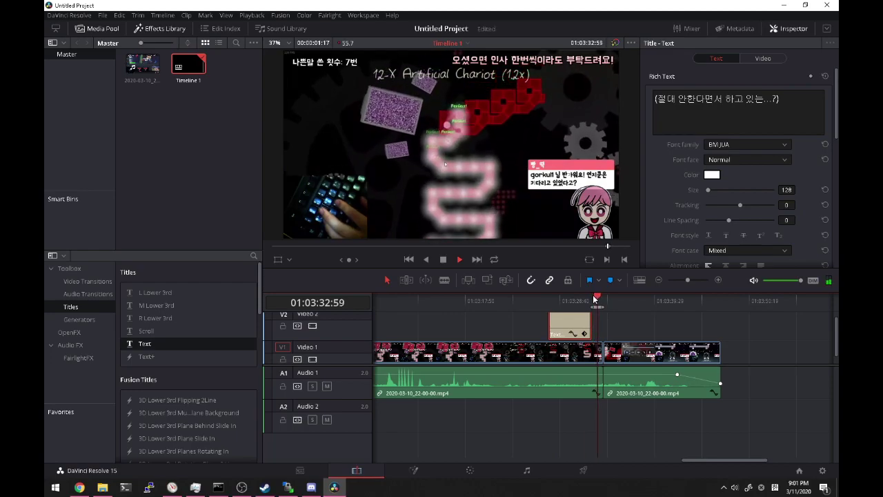
pyautogui.press('space')
pyautogui.press('o')
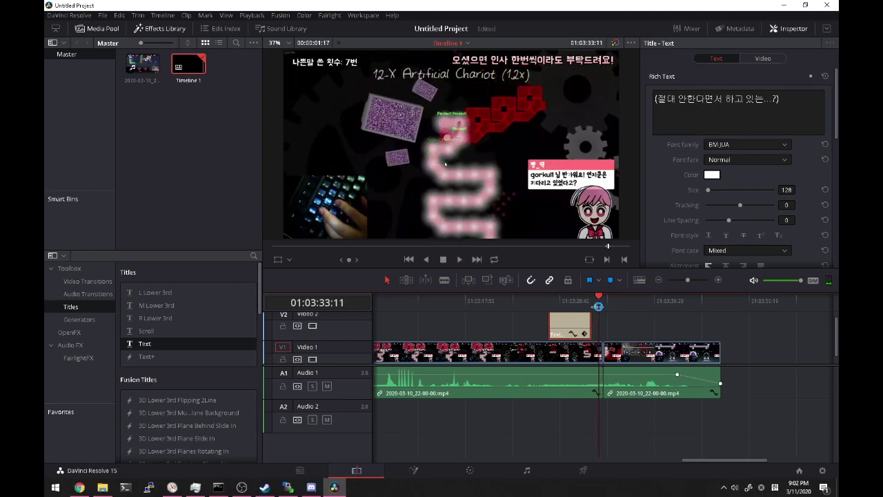
pyautogui.press('BackSpace')
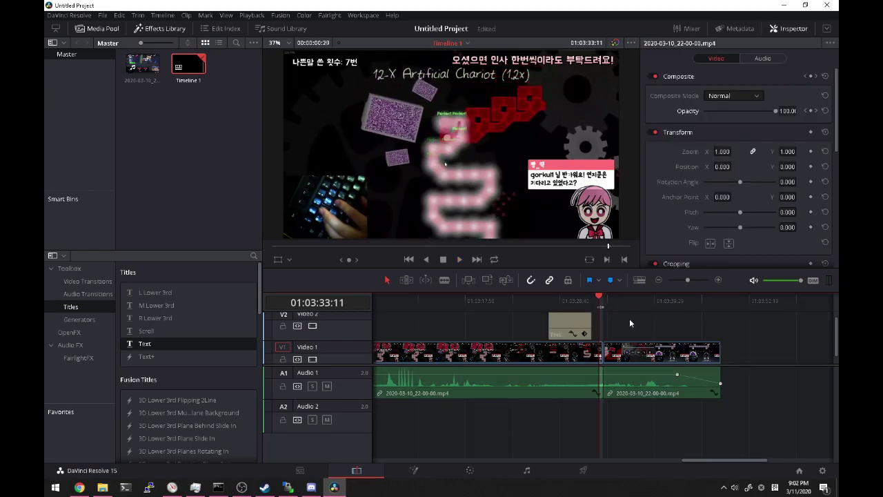
# Step: Preview the timeline across the new cut at 01:03:33:11, replaying it from just before the title's end
pyautogui.click(590, 301)
pyautogui.press('space')
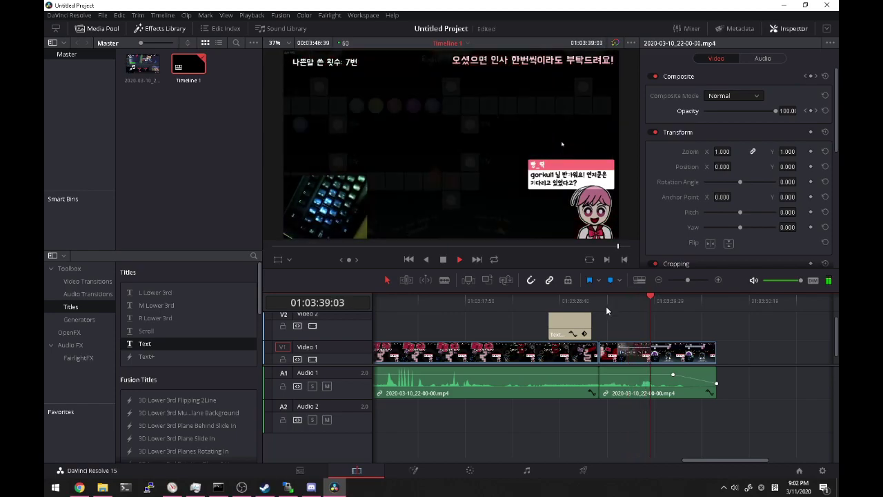
pyautogui.moveTo(607, 304); pyautogui.dragTo(581, 300)
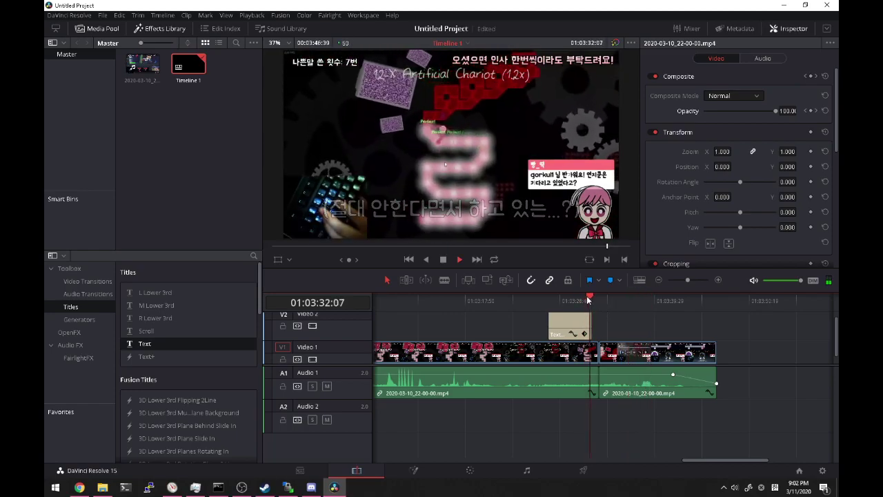
pyautogui.press('space')
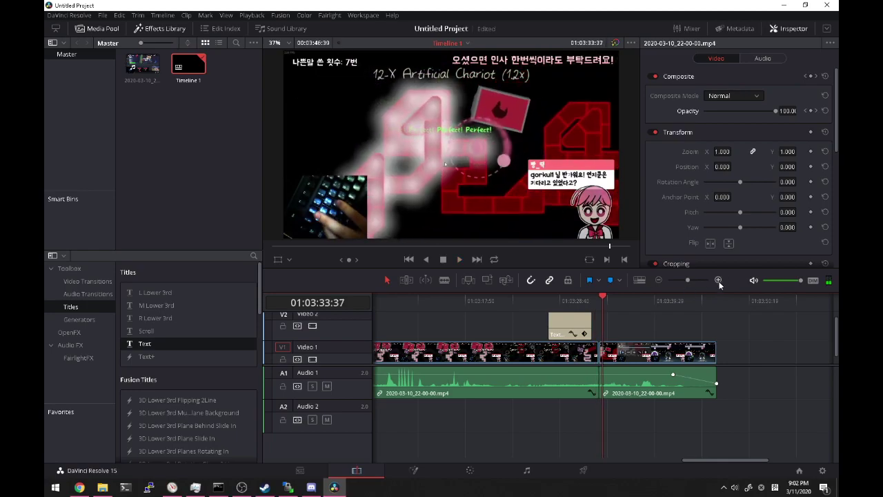
# Step: Ripple delete the footage between the title's end at 01:03:32:23 and the cut at 01:03:33:11
pyautogui.click(718, 279)
pyautogui.click(517, 304)
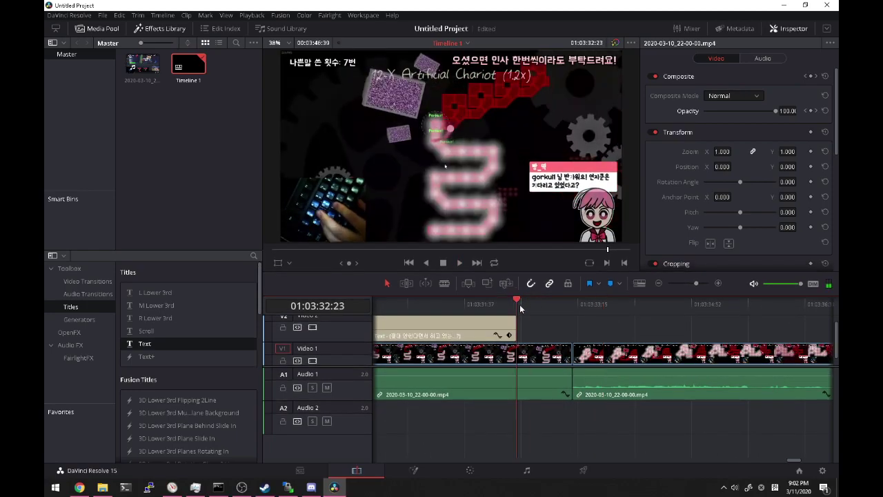
pyautogui.moveTo(533, 306)
pyautogui.mouseDown()
pyautogui.moveTo(565, 310)
pyautogui.moveTo(550, 304)
pyautogui.mouseUp()
pyautogui.press('Delete')
# Step: Play the edit across the cut at the title's end and through to the end of the timeline
pyautogui.click(439, 302)
pyautogui.press('space')
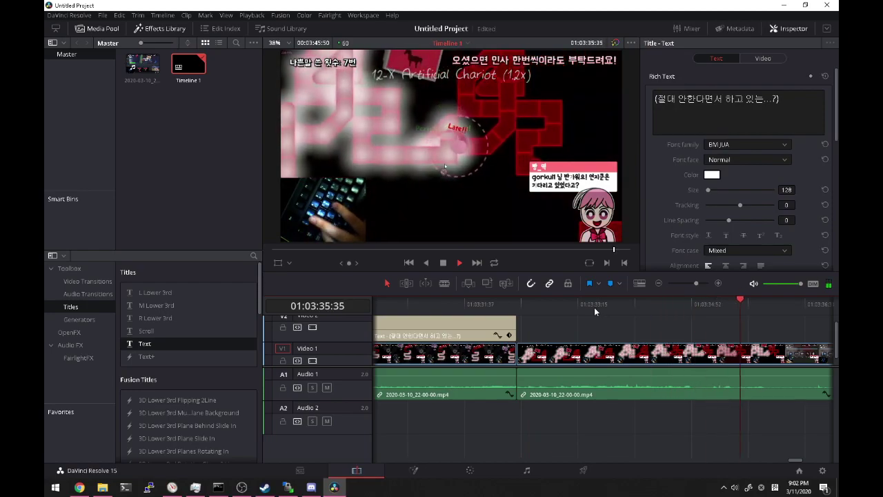
pyautogui.click(658, 283)
pyautogui.click(658, 283)
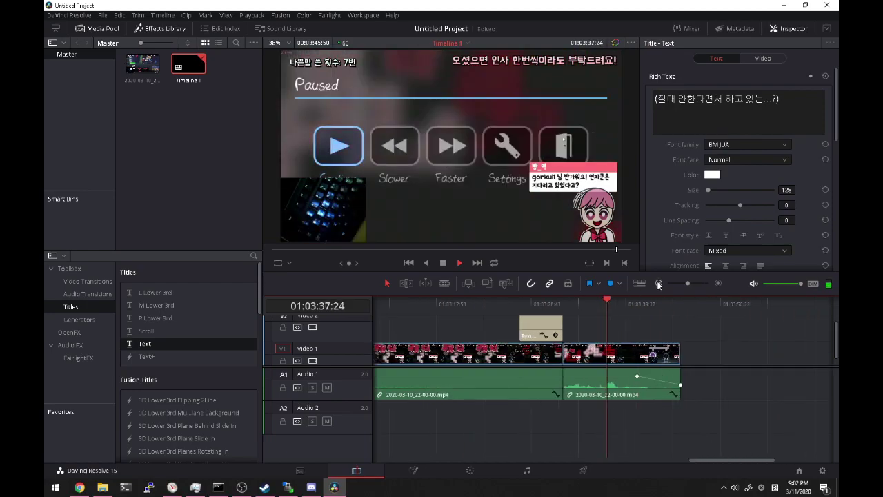
pyautogui.click(658, 283)
pyautogui.click(523, 302)
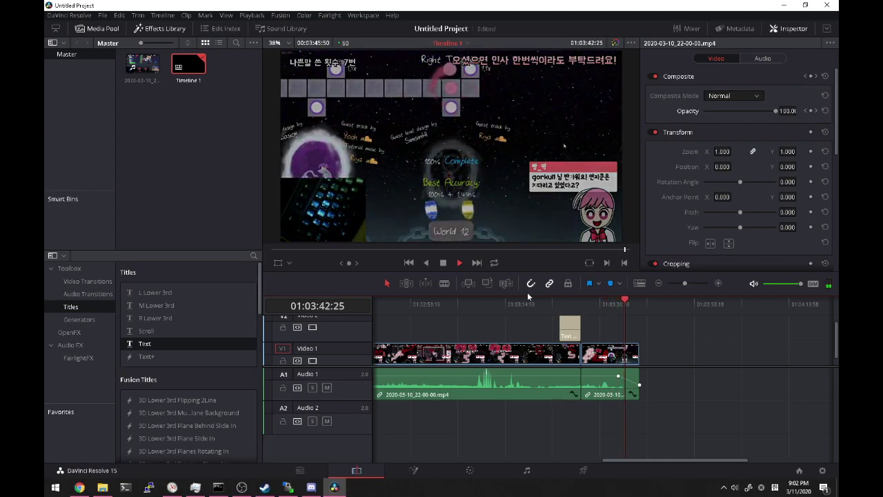
pyautogui.press('space')
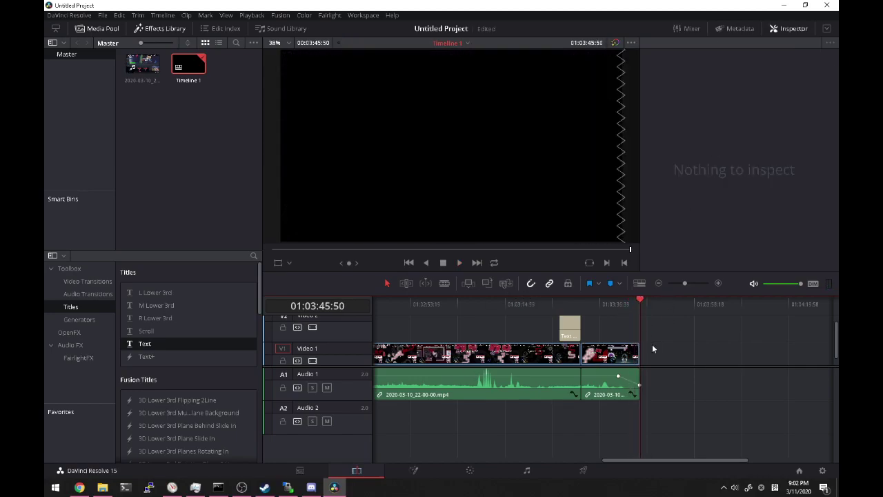
# Step: Set the last clip's ending audio volume keyframe at 01:03:45:49 to -30
pyautogui.press('Left')
pyautogui.click(778, 58)
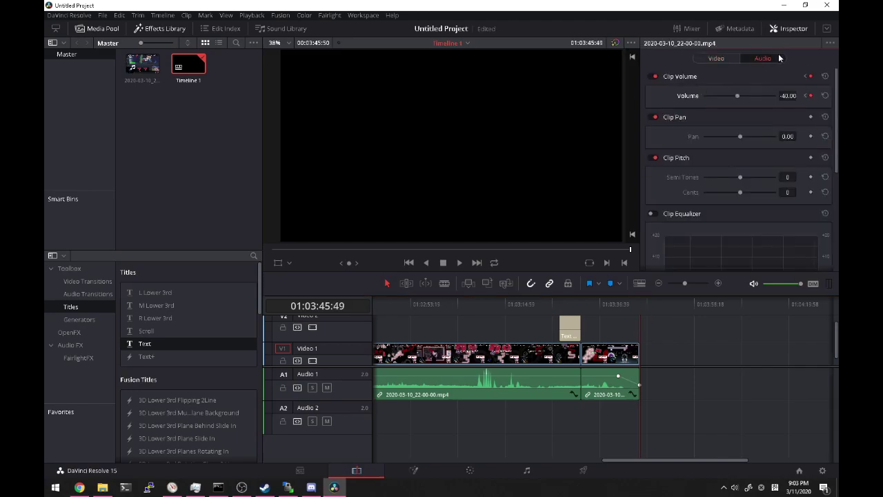
pyautogui.doubleClick(788, 95)
pyautogui.write('-30')
pyautogui.press('Return')
# Step: Preview the closing audio and picture fade of the last clip
pyautogui.moveTo(693, 461); pyautogui.dragTo(680, 461)
pyautogui.click(660, 306)
pyautogui.press('space')
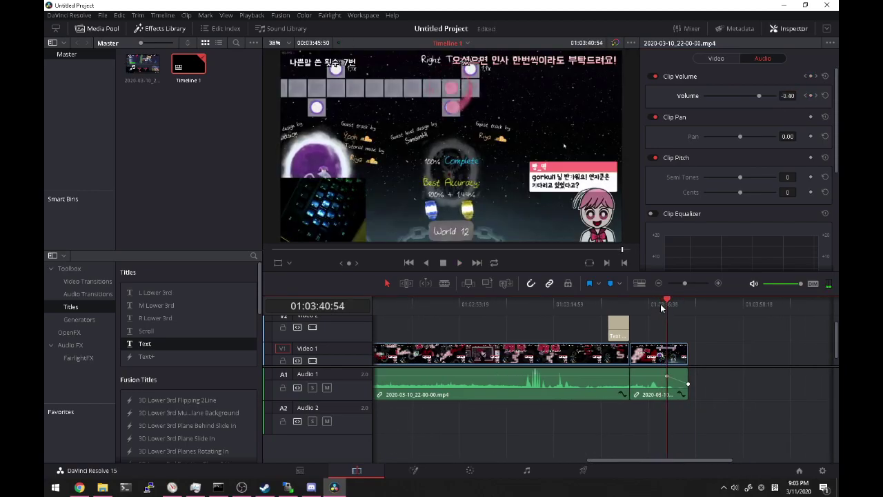
pyautogui.press('space')
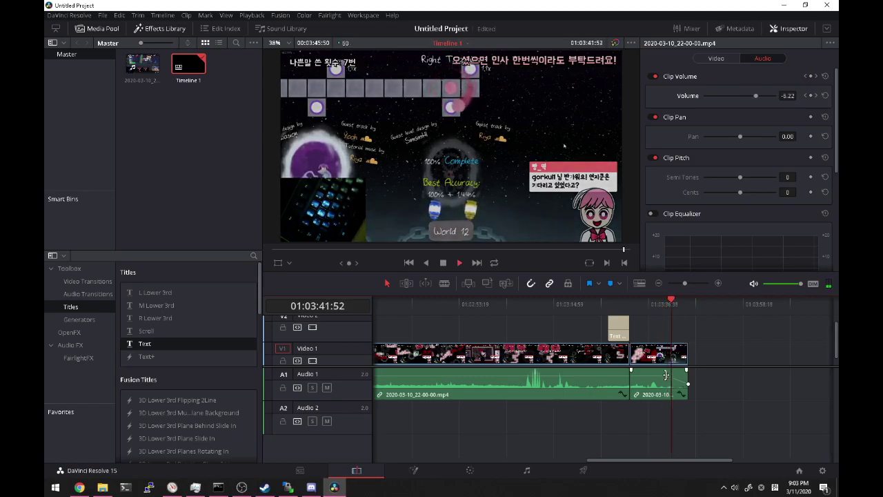
pyautogui.press('space')
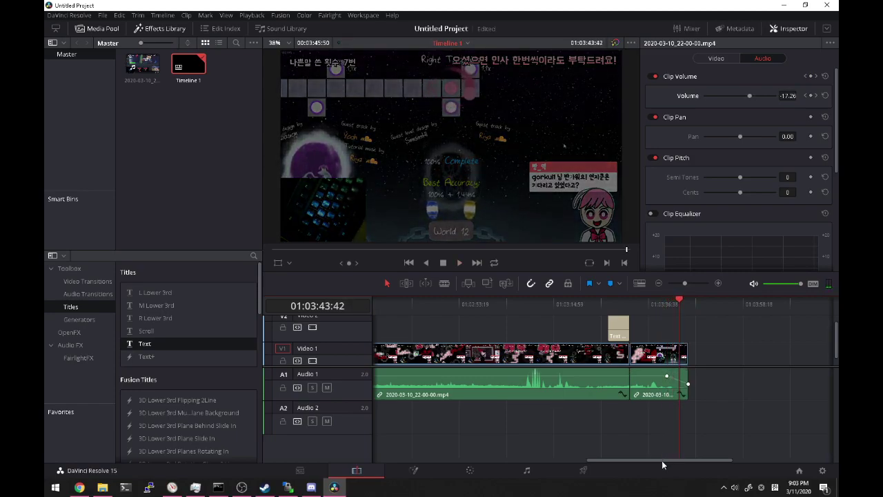
# Step: Edit the audio volume keyframe at 01:00:00:00, the start of the first clip's opening fade
pyautogui.moveTo(661, 460); pyautogui.dragTo(448, 461)
pyautogui.press('Home')
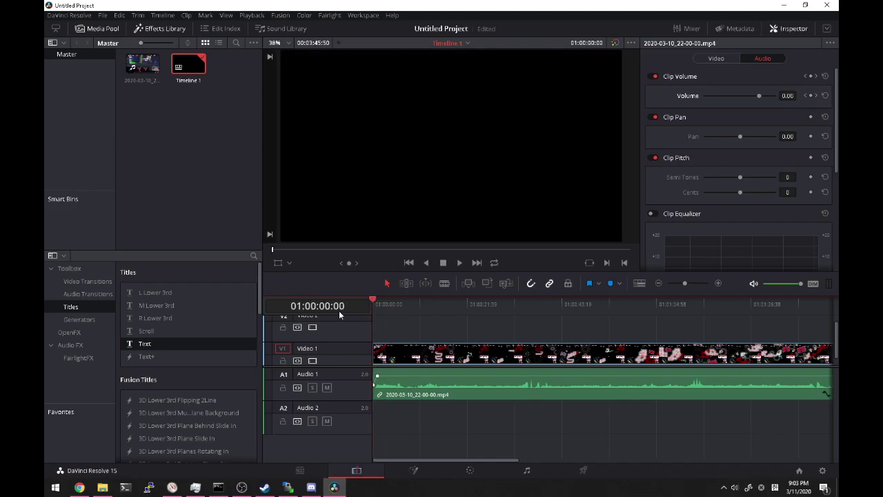
pyautogui.doubleClick(787, 95)
pyautogui.write('40.2')
pyautogui.press('BackSpace')
pyautogui.press('BackSpace')
pyautogui.press('BackSpace')
pyautogui.press('BackSpace')
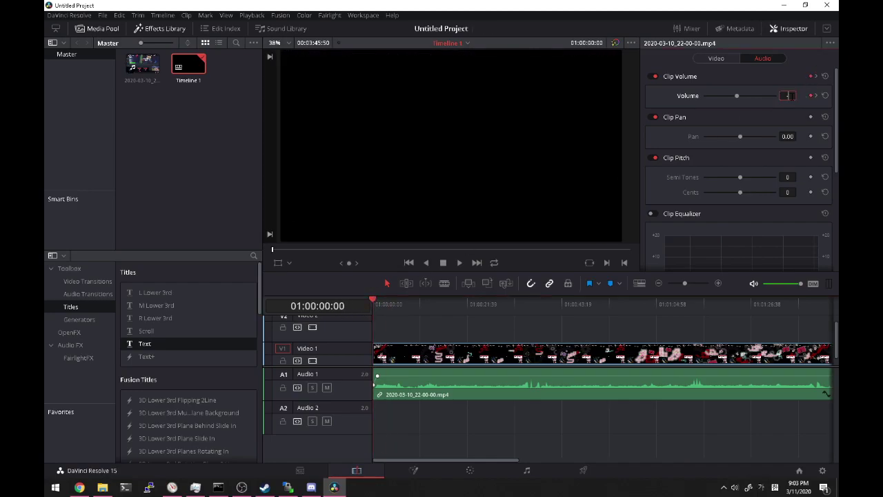
# Step: Preview the opening audio fade and move the playhead to the timeline's end
pyautogui.click(376, 304)
pyautogui.press('space')
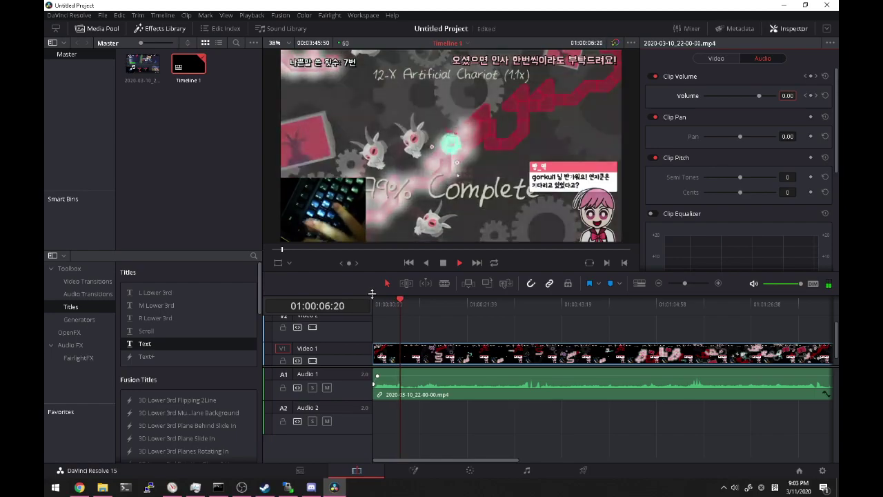
pyautogui.click(658, 283)
pyautogui.click(659, 284)
pyautogui.click(494, 304)
# Step: Go to the render settings, apply the YouTube 1080p preset and open the file destination selection
pyautogui.click(584, 471)
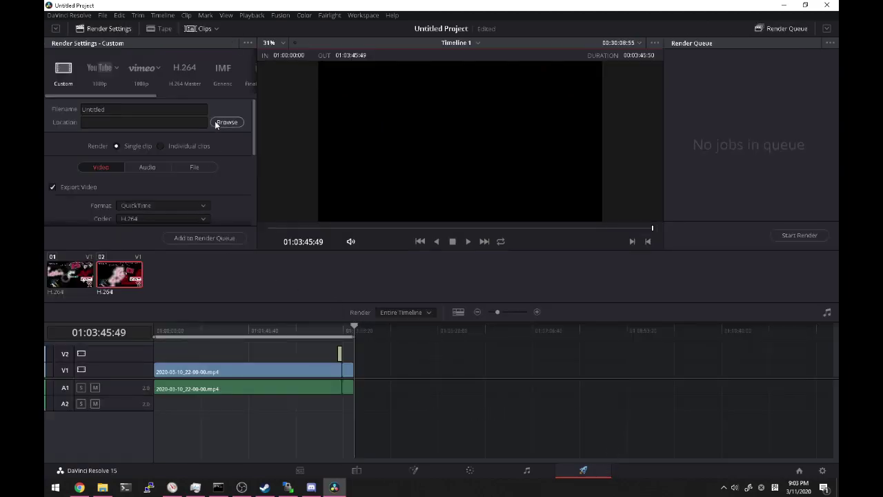
pyautogui.click(121, 70)
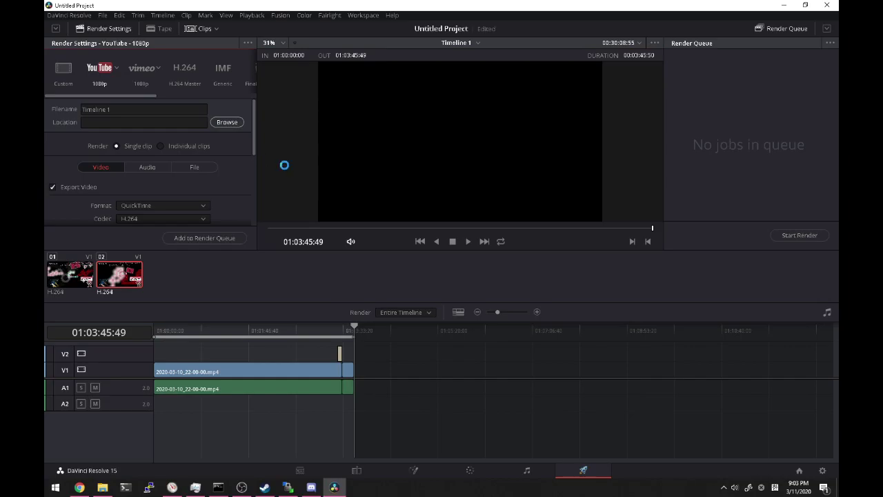
pyautogui.moveTo(259, 21); pyautogui.dragTo(454, 147)
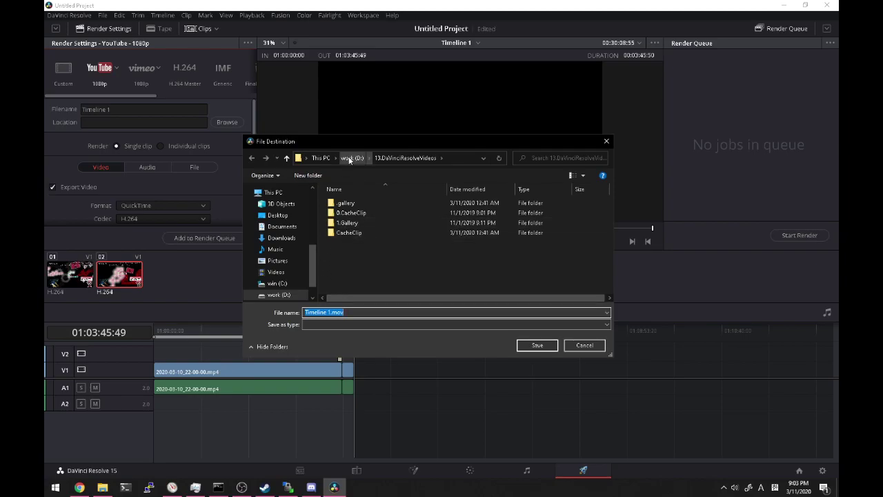
pyautogui.scroll(5, 286, 235)
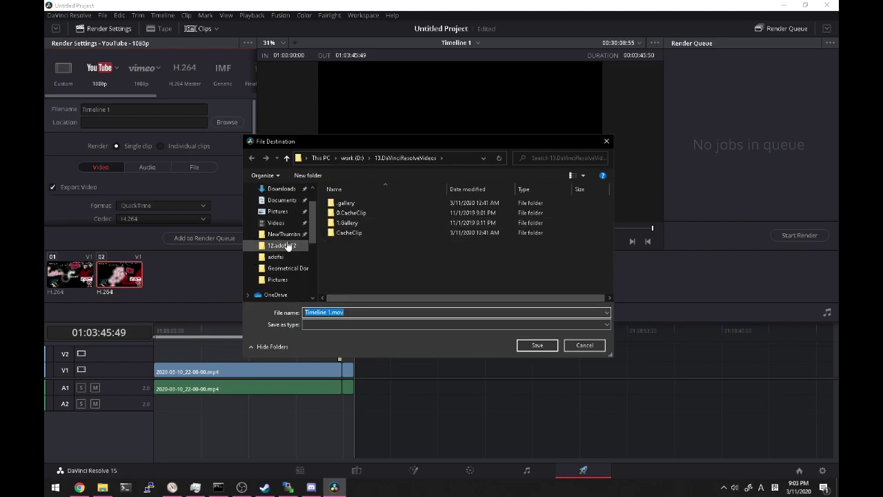
pyautogui.click(277, 188)
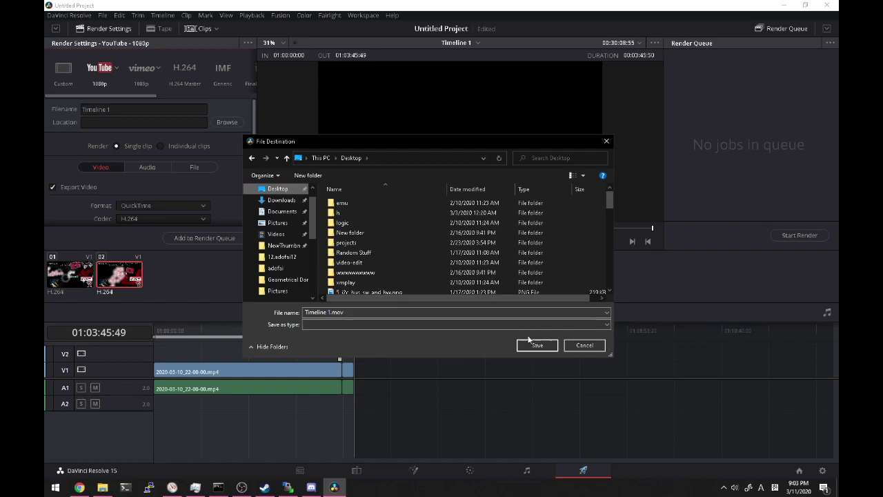
pyautogui.scroll(-2, 301, 279)
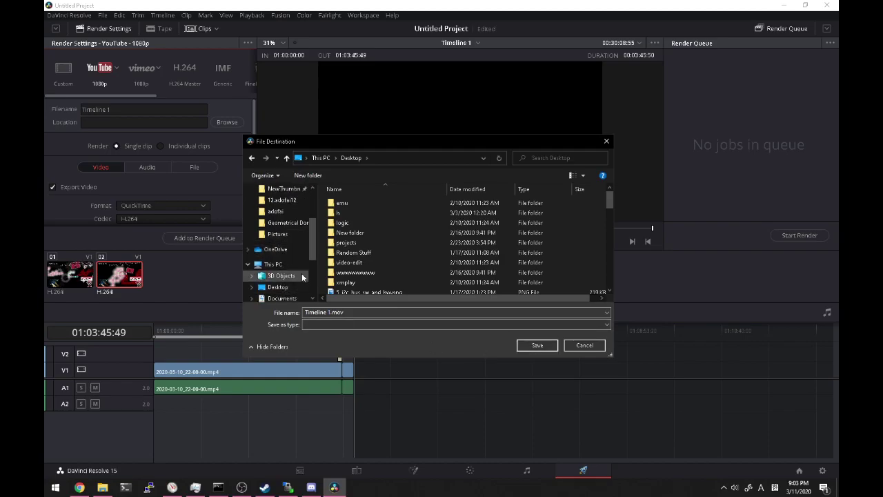
pyautogui.scroll(-1, 301, 262)
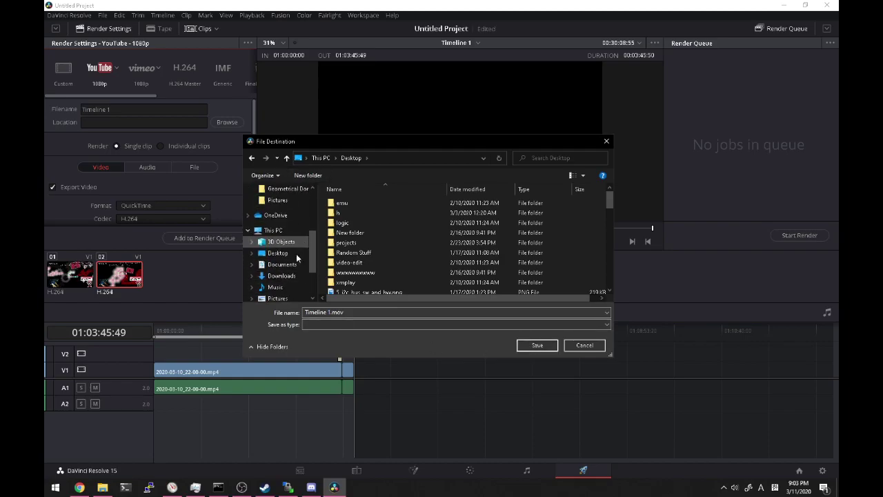
pyautogui.scroll(2, 296, 255)
pyautogui.click(287, 259)
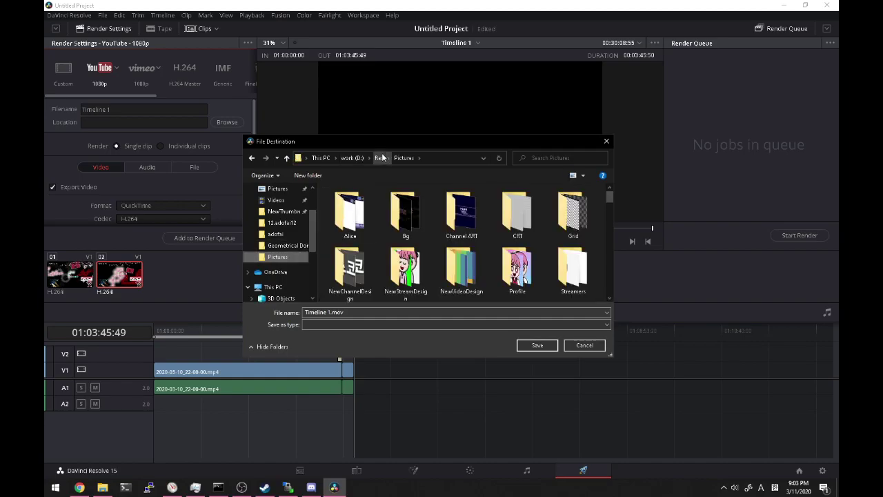
# Step: Browse the file destination to the 10.GameVideos folder inside projects on the work (D:) drive
pyautogui.doubleClick(406, 214)
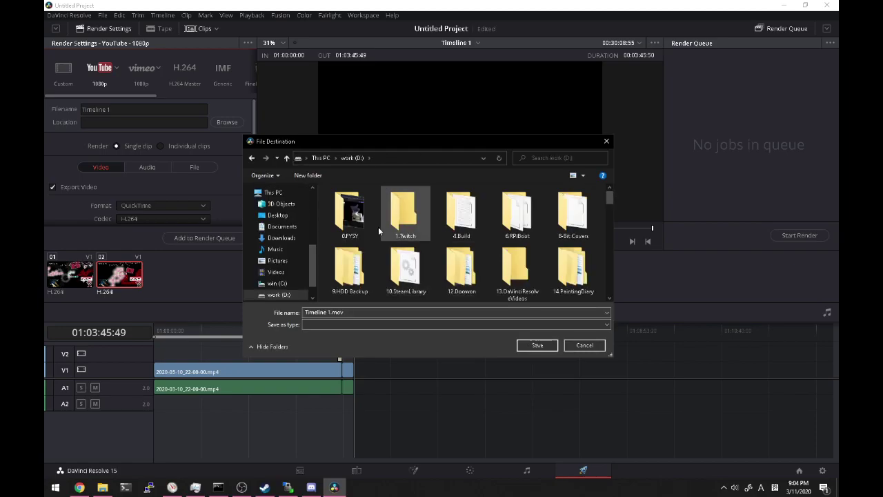
pyautogui.click(409, 234)
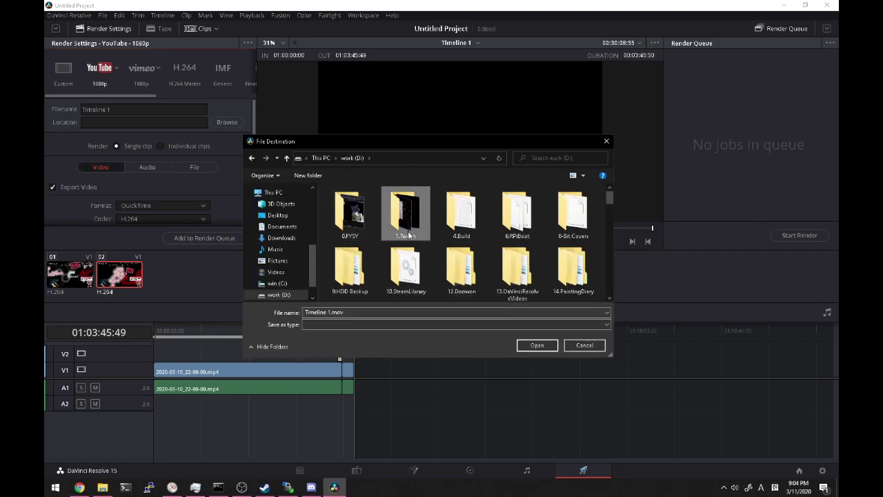
pyautogui.scroll(-5, 409, 235)
pyautogui.doubleClick(409, 234)
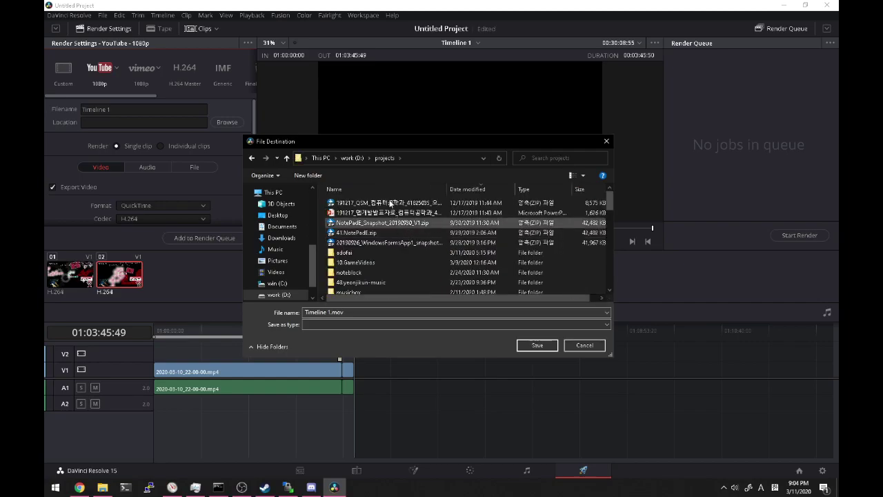
pyautogui.click(345, 255)
pyautogui.scroll(-1, 354, 253)
pyautogui.scroll(1, 354, 252)
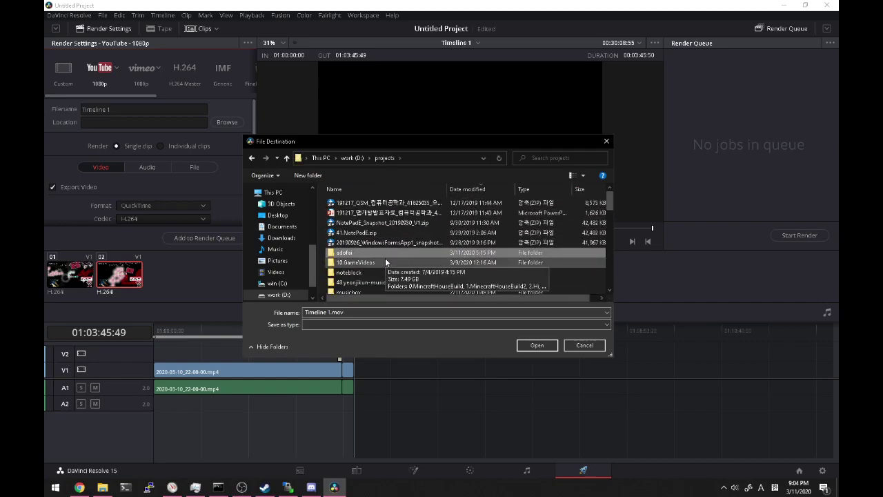
pyautogui.scroll(-2, 385, 258)
pyautogui.click(359, 210)
pyautogui.doubleClick(360, 211)
pyautogui.scroll(-2, 435, 265)
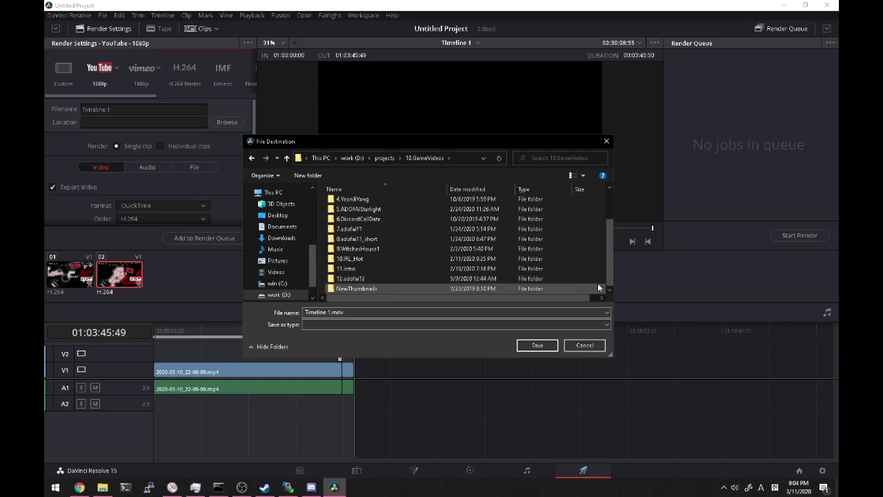
# Step: Enlarge the file destination window and create a new folder named 13.adofai12-1.1x in 10.GameVideos
pyautogui.doubleClick(522, 141)
pyautogui.rightClick(372, 266)
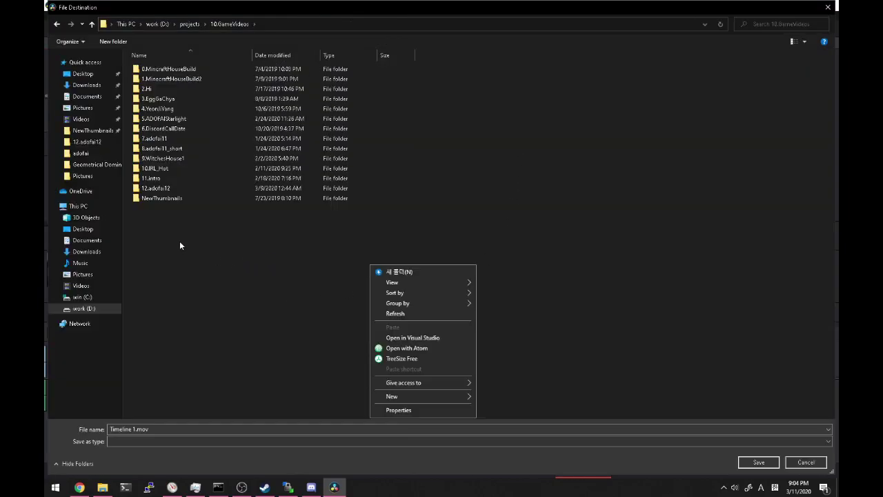
pyautogui.click(388, 271)
pyautogui.write('13.adofai12-1.1x')
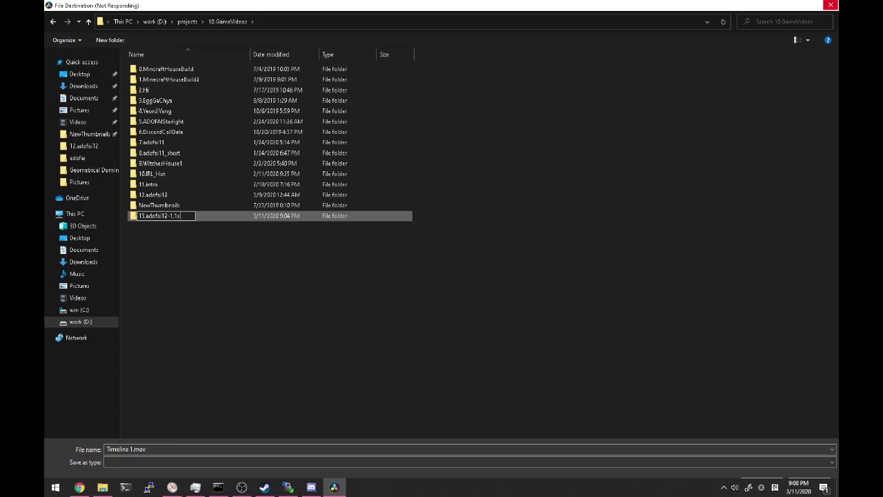
# Step: Launch Notepad through the Windows Run prompt
pyautogui.press('super+r')
pyautogui.write('n')
pyautogui.press('BackSpace')
pyautogui.write('notepad')
pyautogui.press('Return')
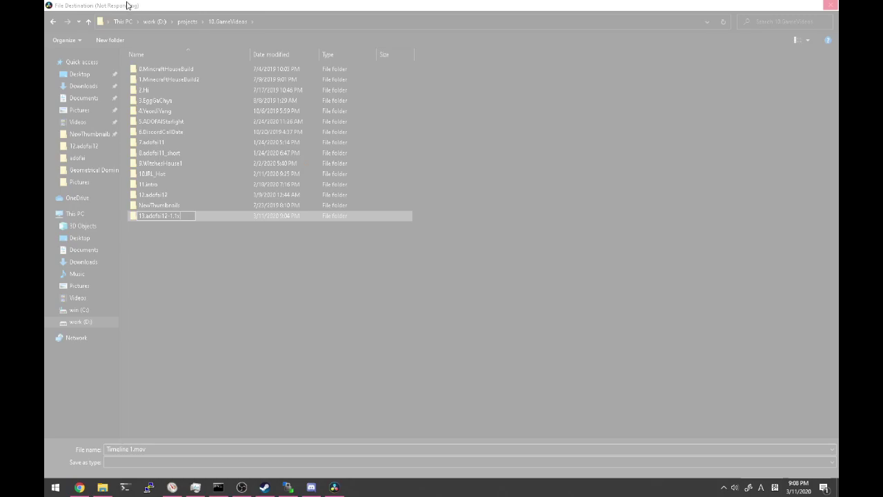
# Step: Switch to Task Manager, check the activity of Disk 1 (D:) and minimize the window again
pyautogui.click(200, 488)
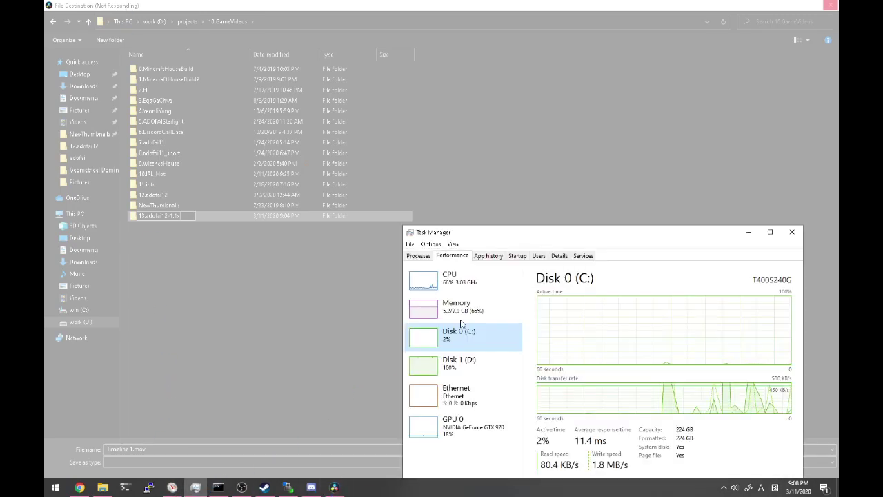
pyautogui.click(462, 366)
pyautogui.click(748, 232)
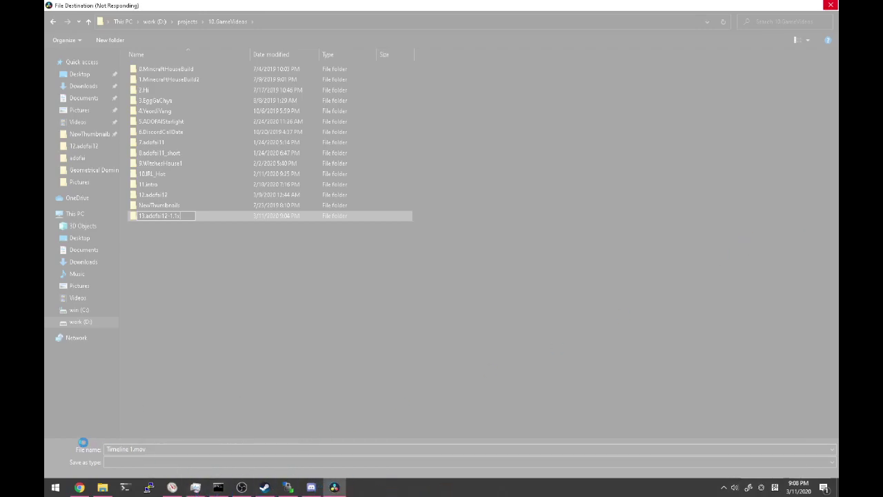
# Step: Switch to Resource Monitor, clear the Resolve.exe process filter and examine which files cause the most disk activity
pyautogui.click(178, 490)
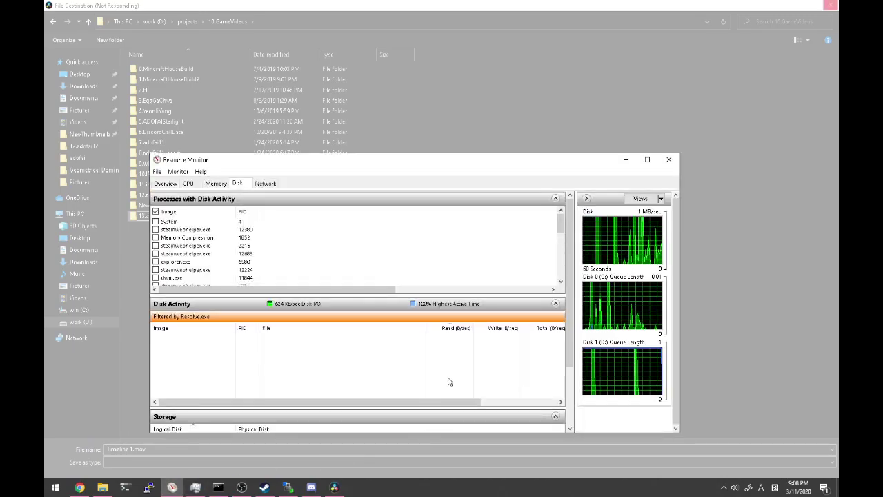
pyautogui.click(156, 212)
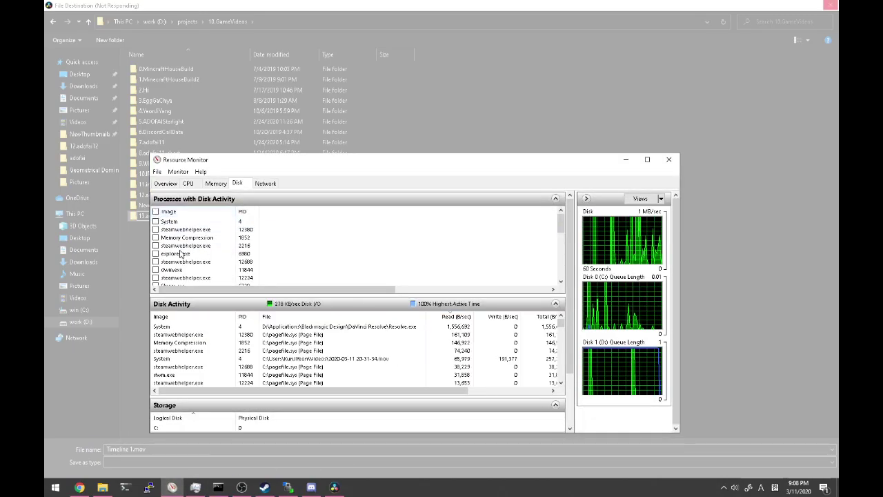
pyautogui.click(457, 317)
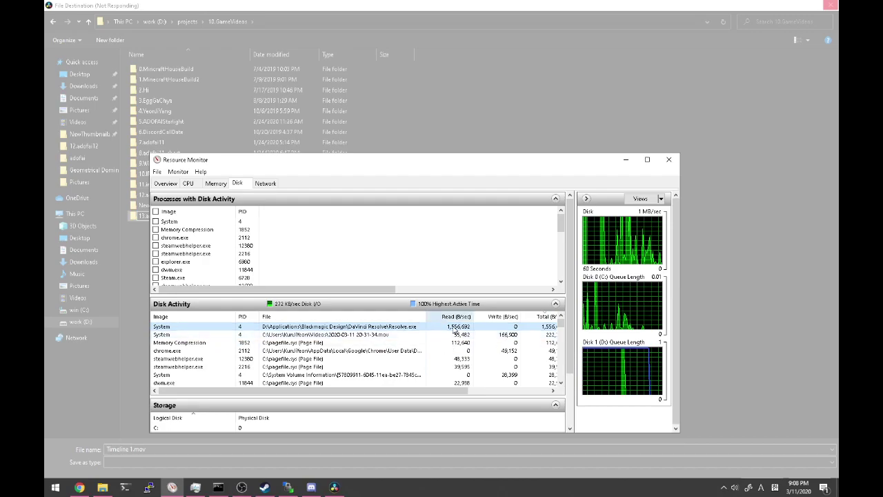
pyautogui.click(352, 334)
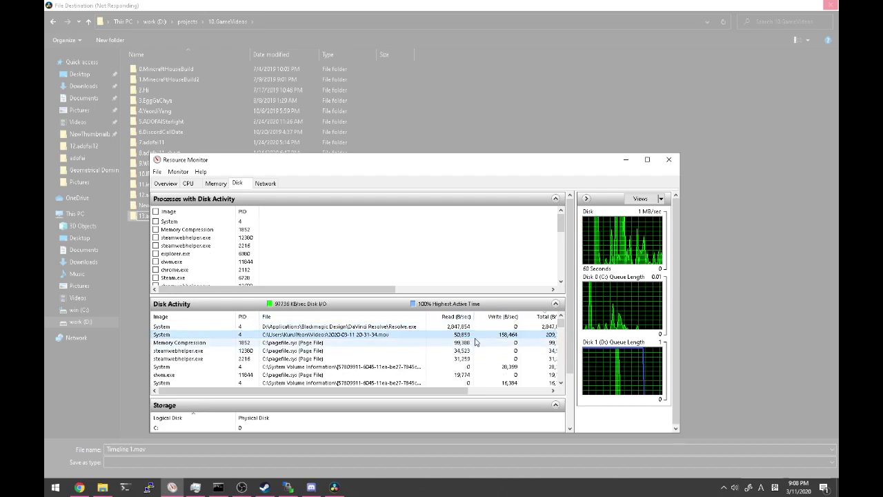
pyautogui.click(626, 160)
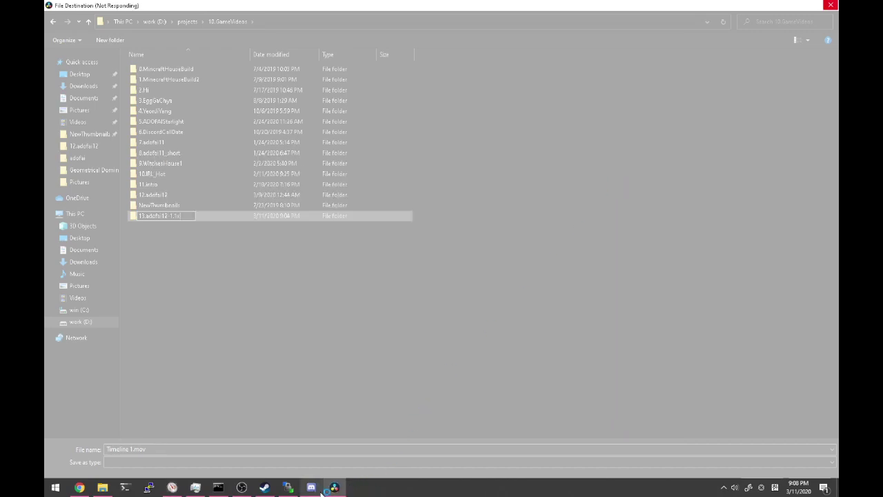
# Step: Bring Task Manager back up and check the system performance readings while the file dialog hangs
pyautogui.click(195, 488)
pyautogui.rightClick(492, 314)
pyautogui.press('Escape')
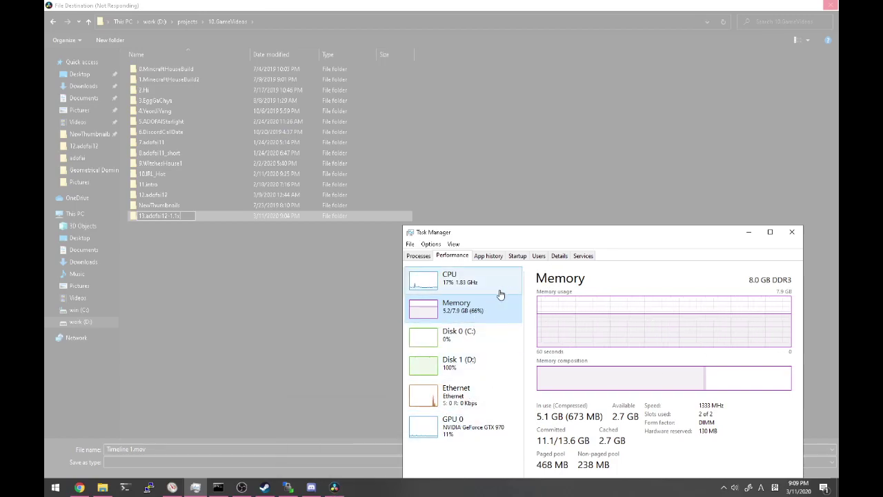
# Step: Return to the file destination, open the 13.adofai12-1.1x folder and save the render target as Output
pyautogui.moveTo(336, 489)
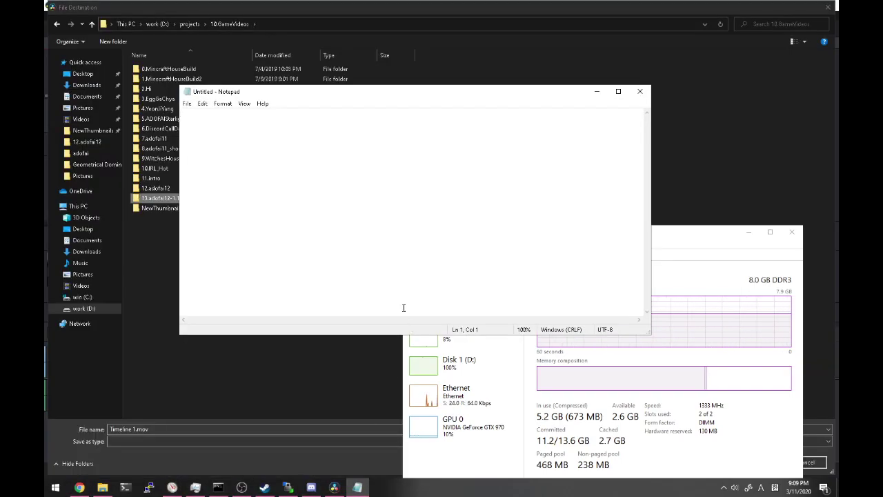
pyautogui.click(521, 48)
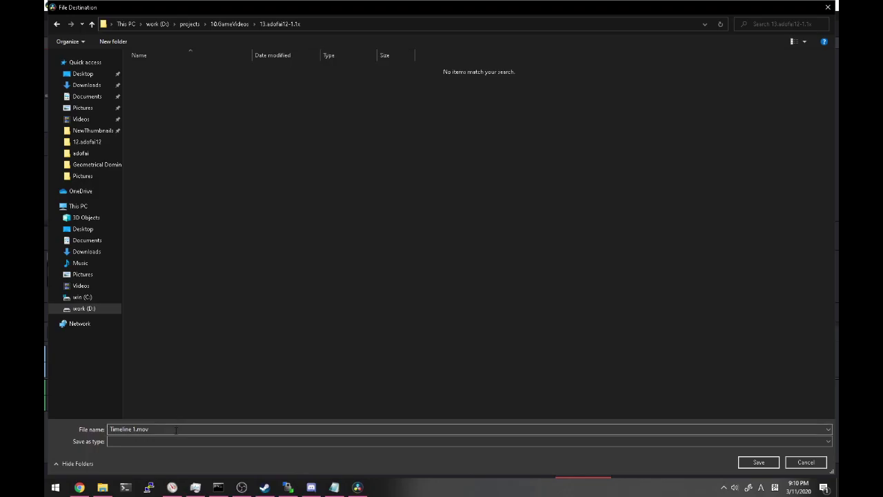
pyautogui.write('Output')
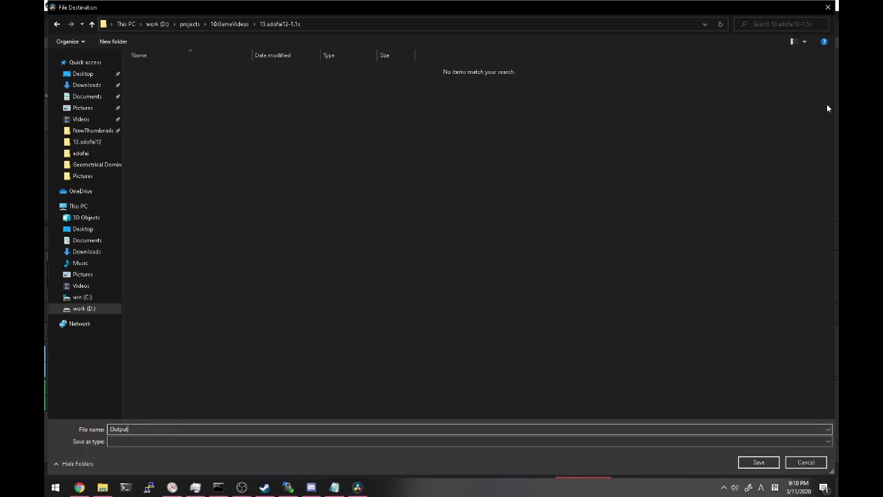
pyautogui.click(755, 464)
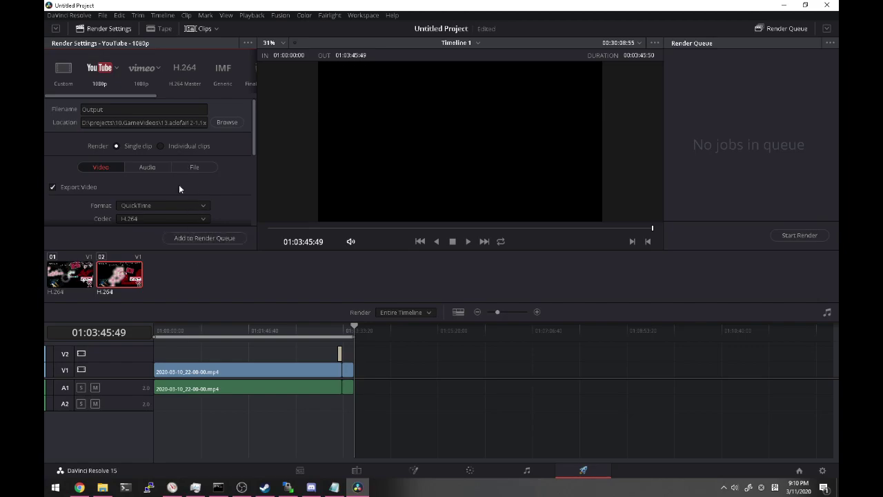
# Step: Review the video export settings of the YouTube 1080p preset and add the job to the render queue
pyautogui.scroll(-1, 222, 189)
pyautogui.scroll(-3, 241, 195)
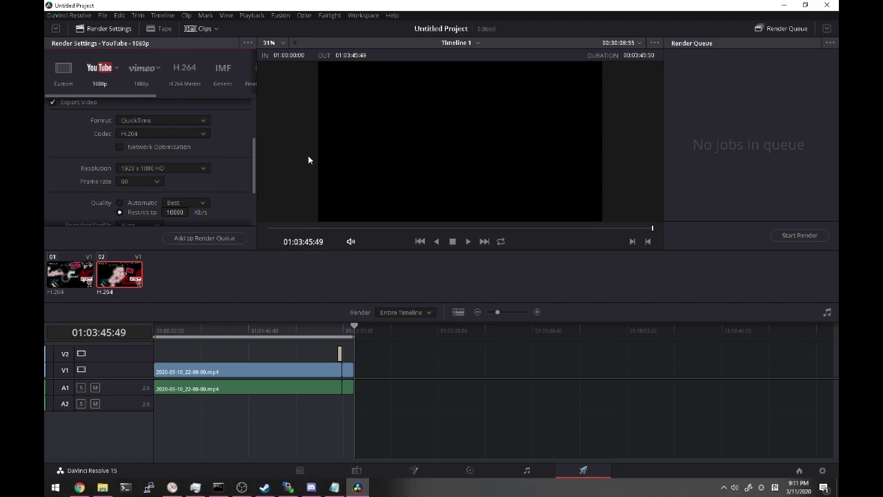
pyautogui.scroll(3, 238, 174)
pyautogui.scroll(-4, 237, 174)
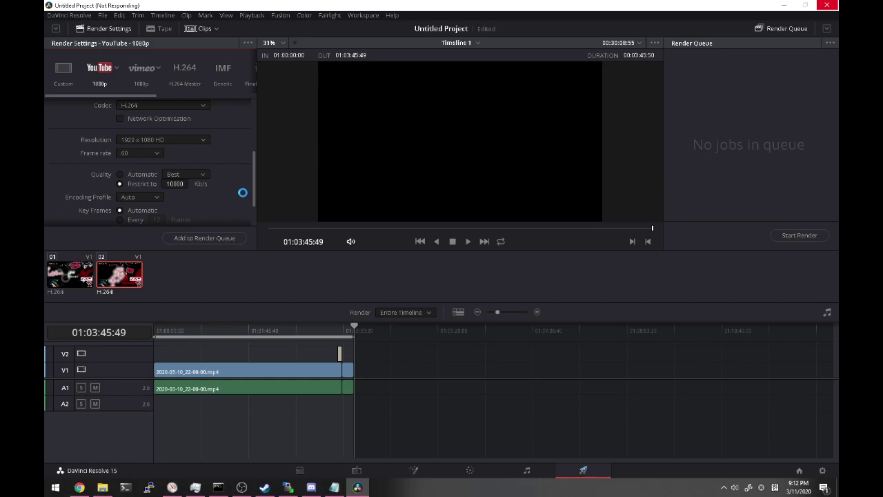
pyautogui.scroll(-2, 243, 195)
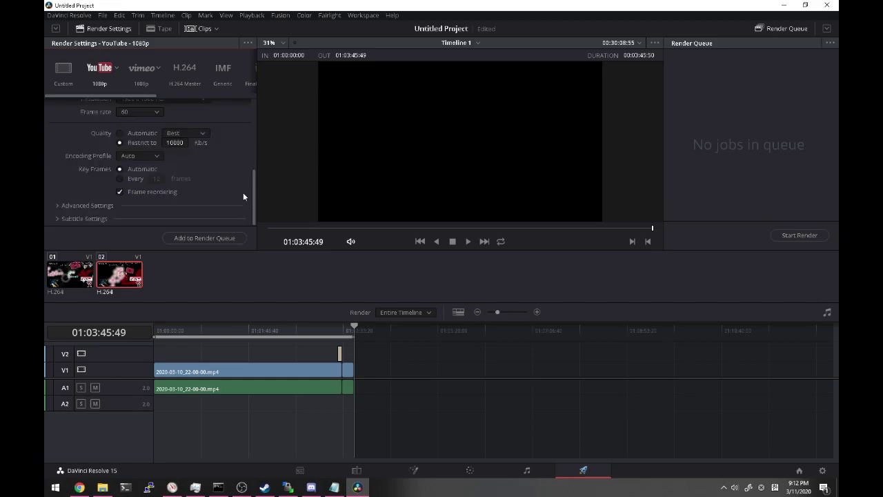
pyautogui.scroll(5, 243, 195)
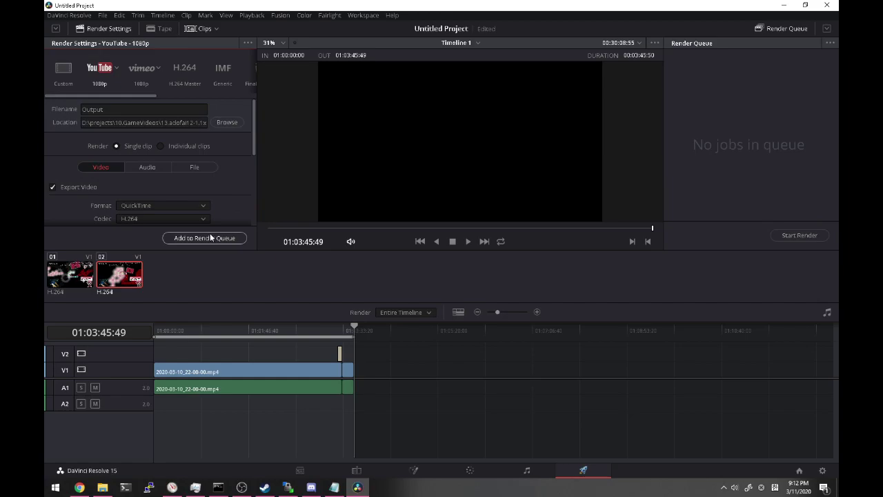
pyautogui.scroll(-10, 216, 202)
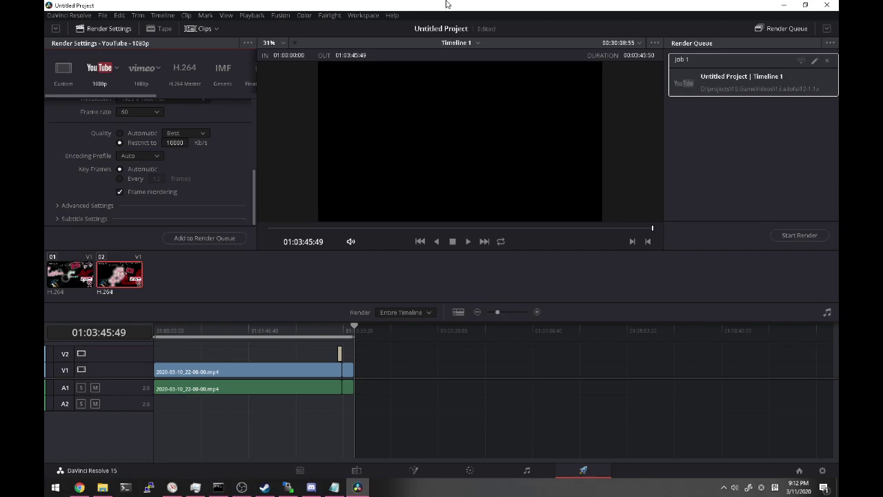
# Step: Save the project as 2019_03_11_adofai_12-x_1.1x and start rendering the queued job
pyautogui.hotkey('ctrl', 's')
pyautogui.write('dofai_12-x_1.1x')
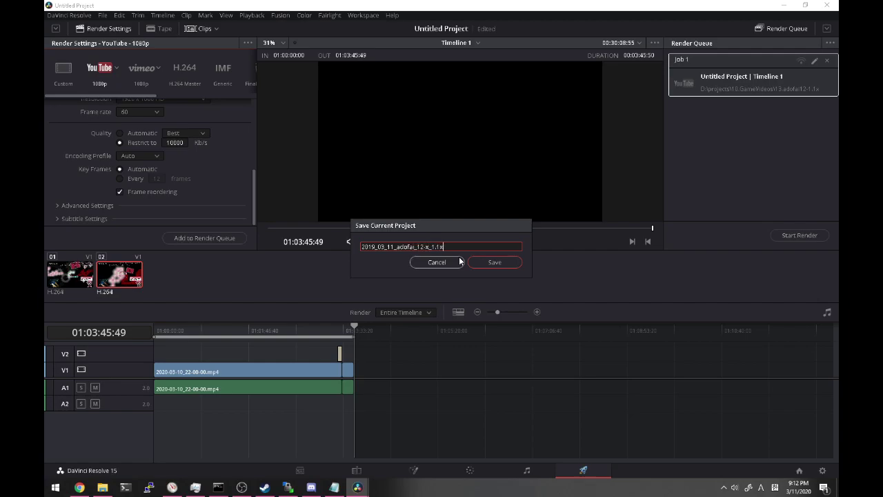
pyautogui.click(495, 262)
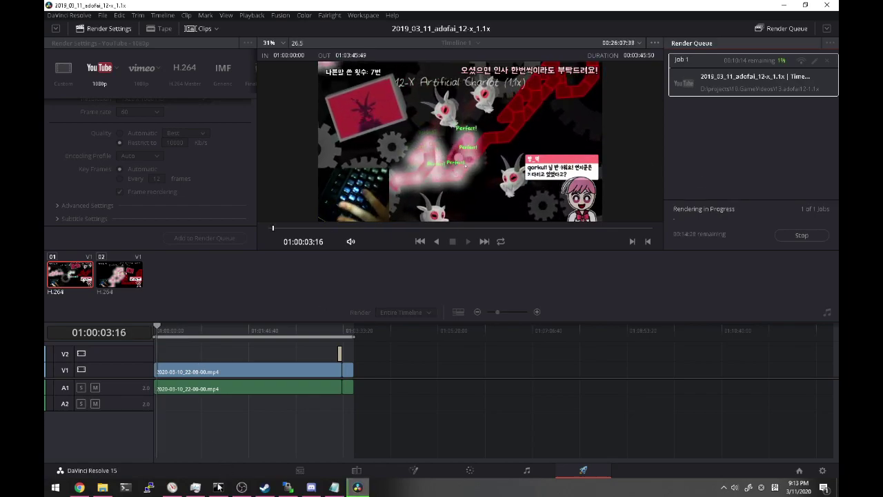
# Step: Switch to Task Manager and examine the CPU, memory, Disk 0 (C:) and Disk 1 (D:) load during the render
pyautogui.click(196, 487)
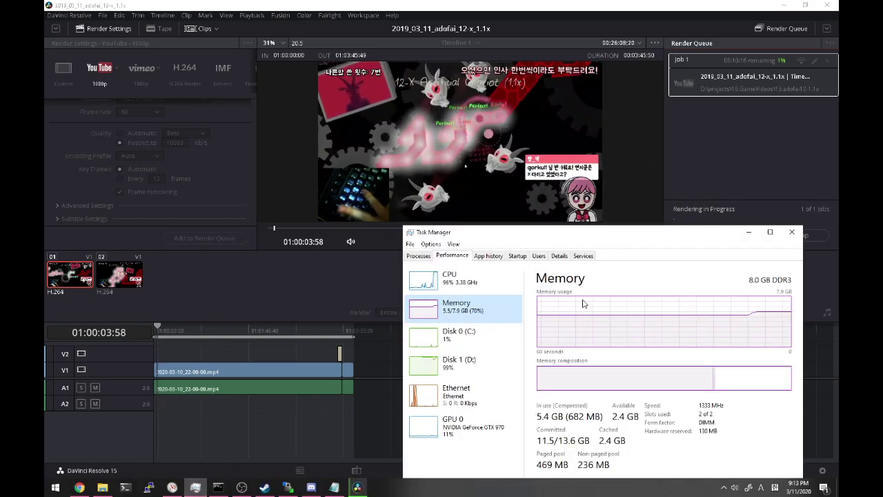
pyautogui.moveTo(660, 235); pyautogui.dragTo(636, 213)
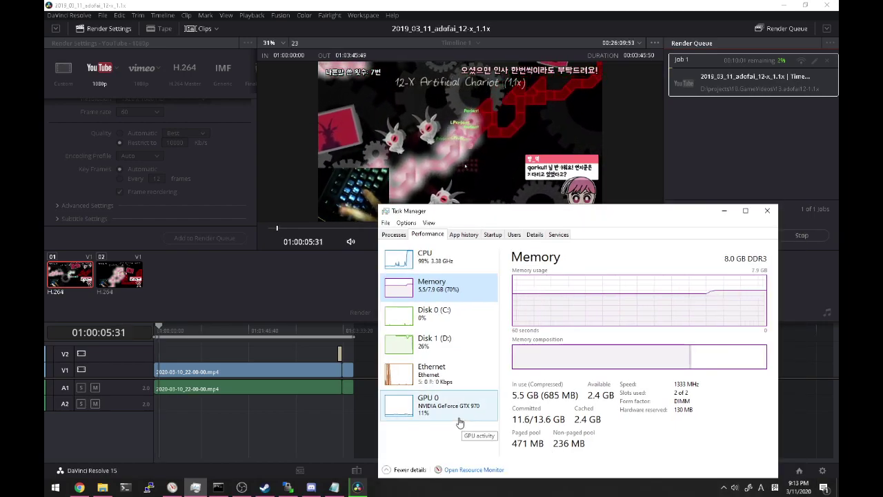
pyautogui.click(428, 267)
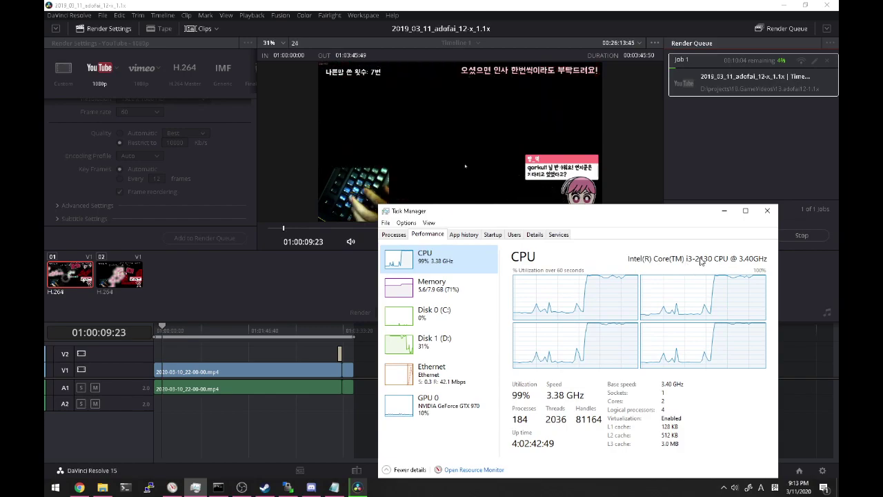
pyautogui.click(465, 298)
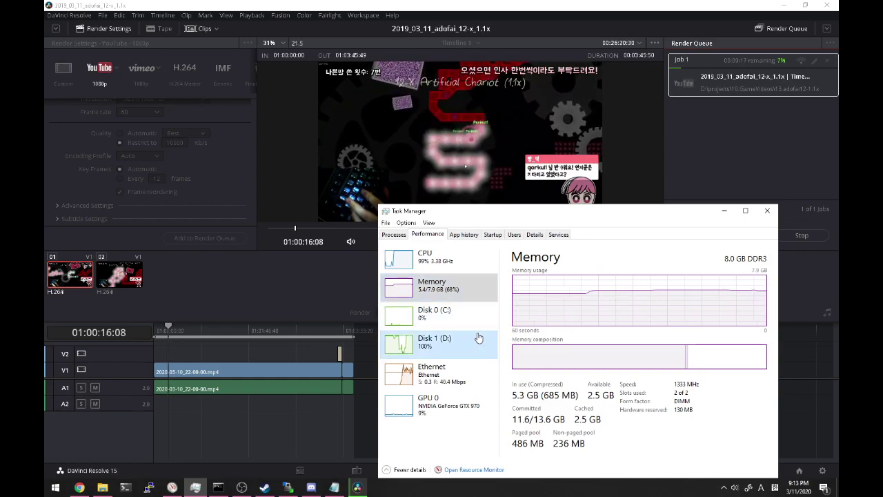
pyautogui.click(476, 339)
pyautogui.click(472, 308)
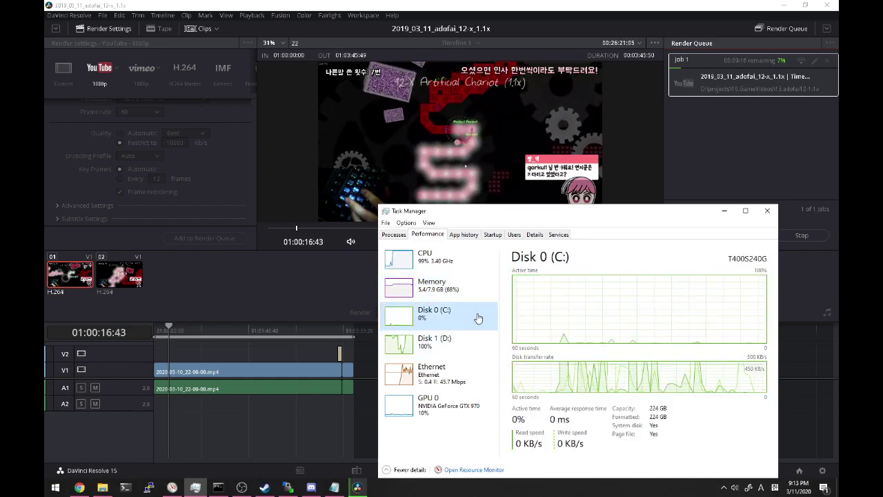
pyautogui.click(469, 339)
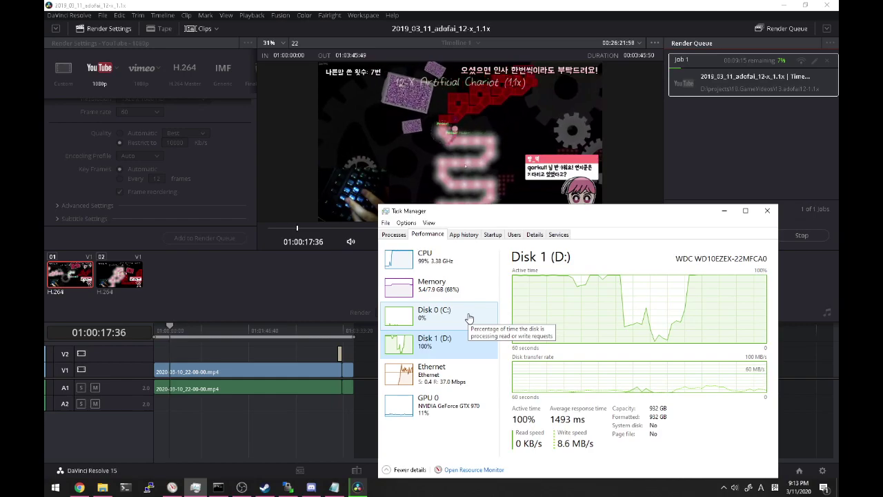
pyautogui.click(467, 318)
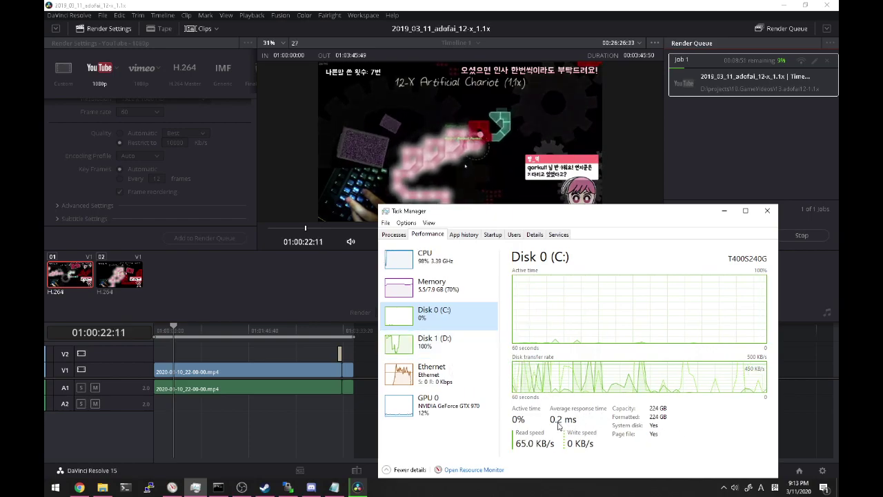
pyautogui.click(442, 339)
pyautogui.click(458, 315)
pyautogui.click(469, 339)
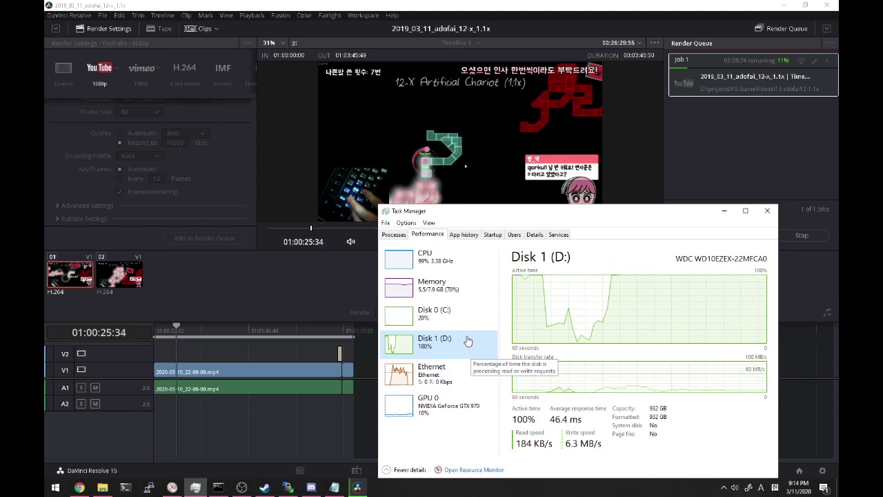
# Step: Compare the performance graphs of Disk 0 (C:), Disk 1 (D:), Ethernet and GPU 0 during the render
pyautogui.press('Up')
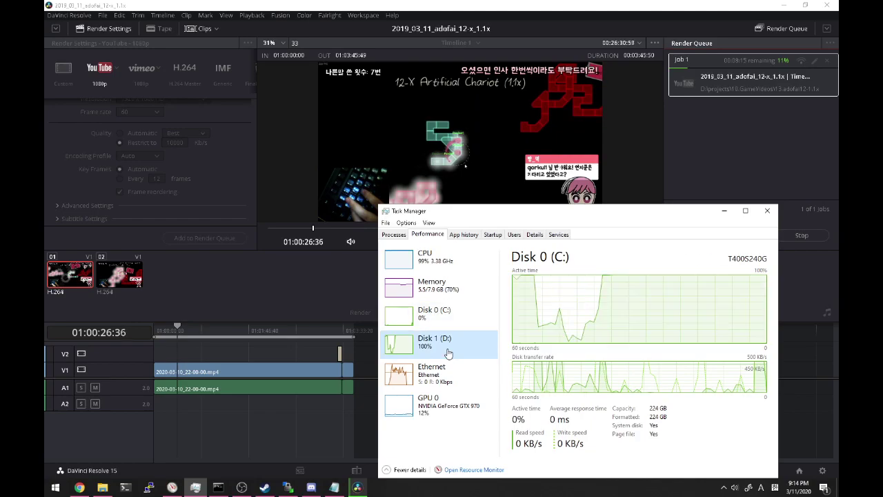
pyautogui.press('Down')
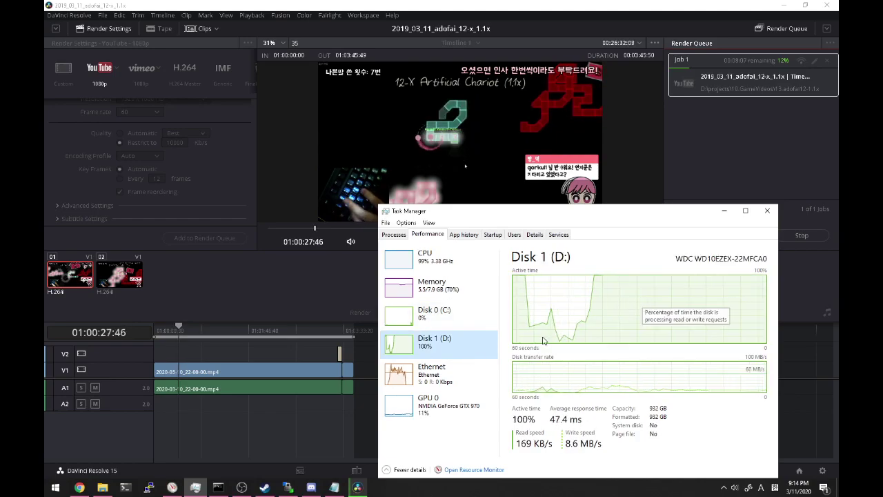
pyautogui.click(447, 377)
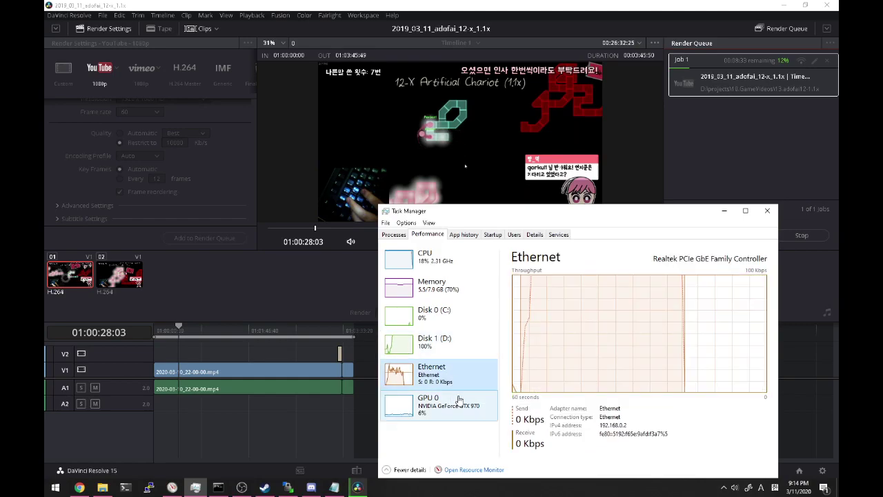
pyautogui.click(463, 404)
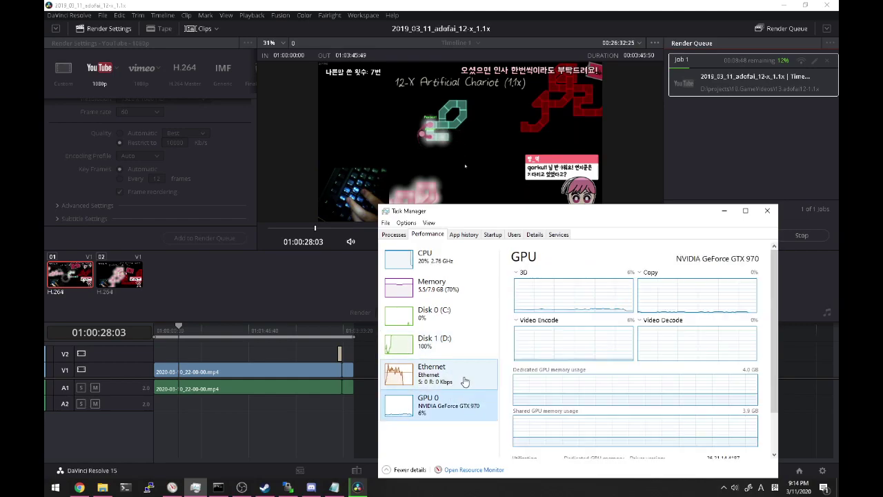
pyautogui.click(464, 380)
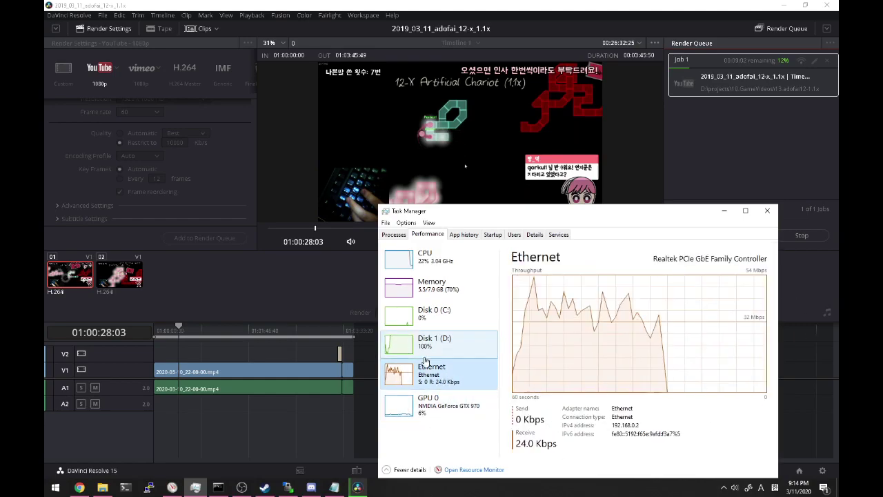
pyautogui.click(447, 405)
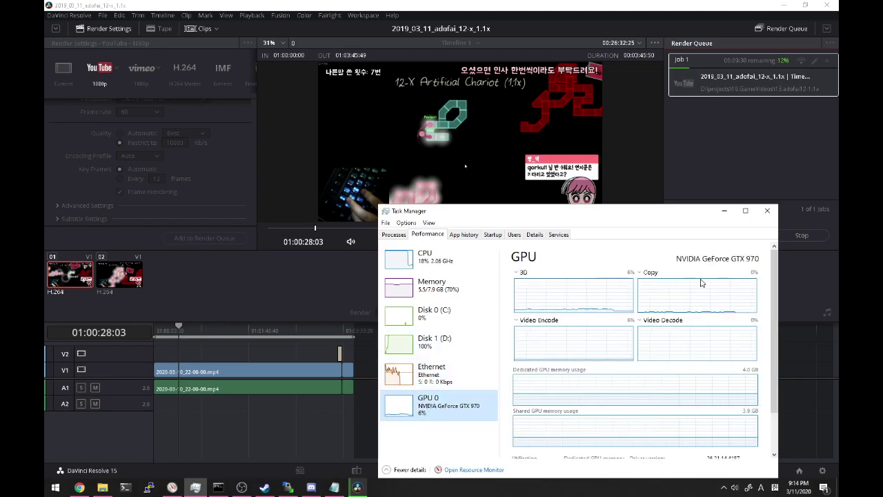
# Step: Examine the CPU utilization and GPU 0 details, including video encode and GPU memory usage, while the render runs
pyautogui.click(435, 261)
pyautogui.click(454, 402)
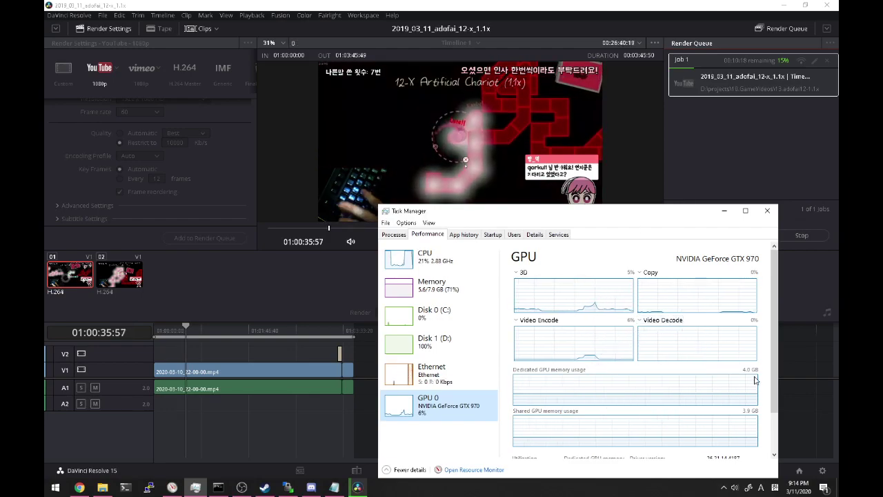
pyautogui.moveTo(774, 381)
pyautogui.mouseDown()
pyautogui.moveTo(771, 426)
pyautogui.moveTo(772, 376)
pyautogui.mouseUp()
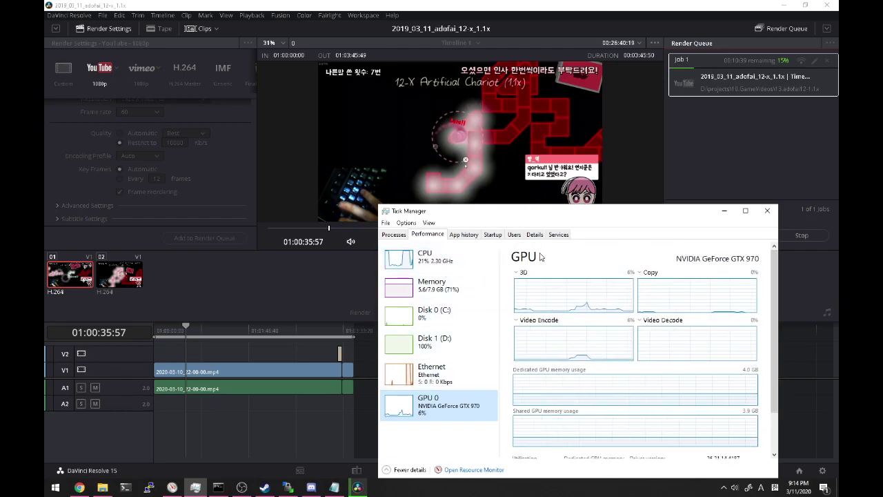
pyautogui.click(463, 261)
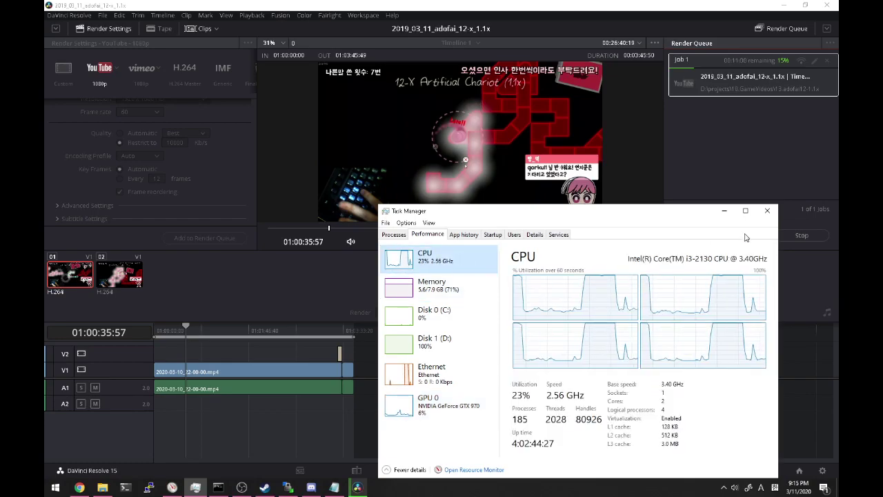
pyautogui.click(460, 413)
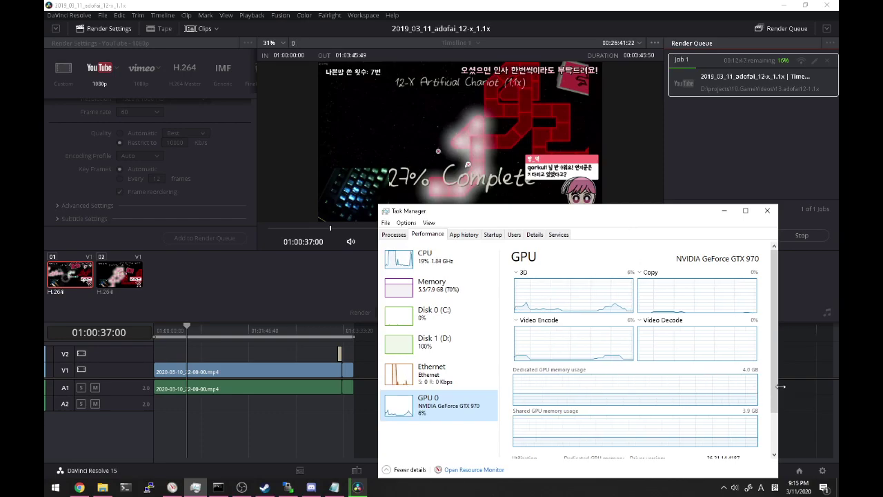
pyautogui.moveTo(775, 388); pyautogui.dragTo(774, 439)
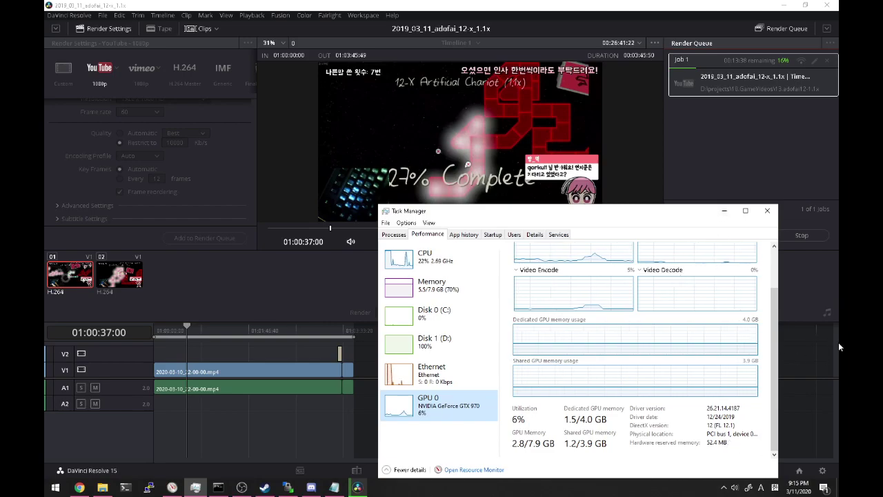
pyautogui.scroll(2, 776, 262)
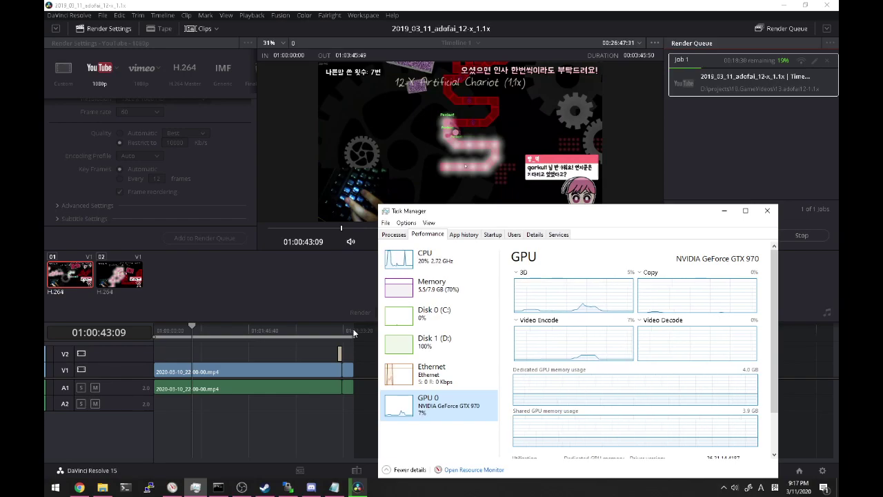
# Step: Check the Disk 1 (D:) and GPU 0 graphs, repositioning the Task Manager window to reveal the render progress
pyautogui.click(441, 341)
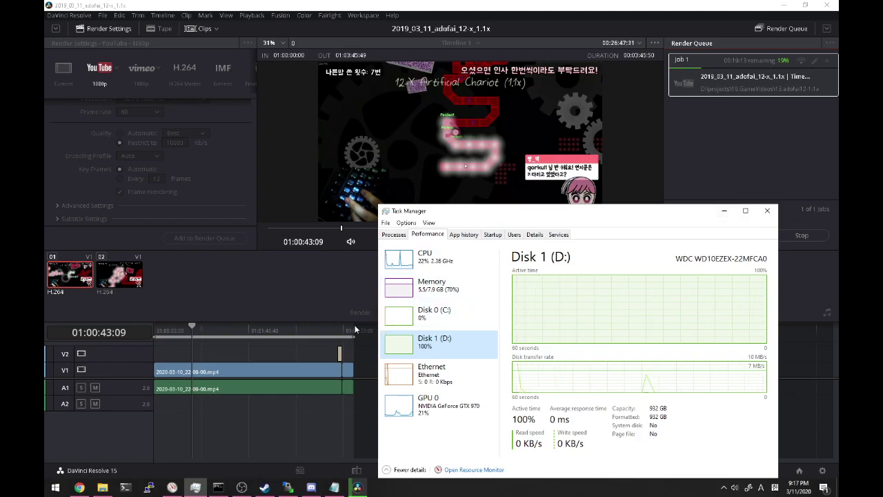
pyautogui.moveTo(588, 217); pyautogui.dragTo(595, 343)
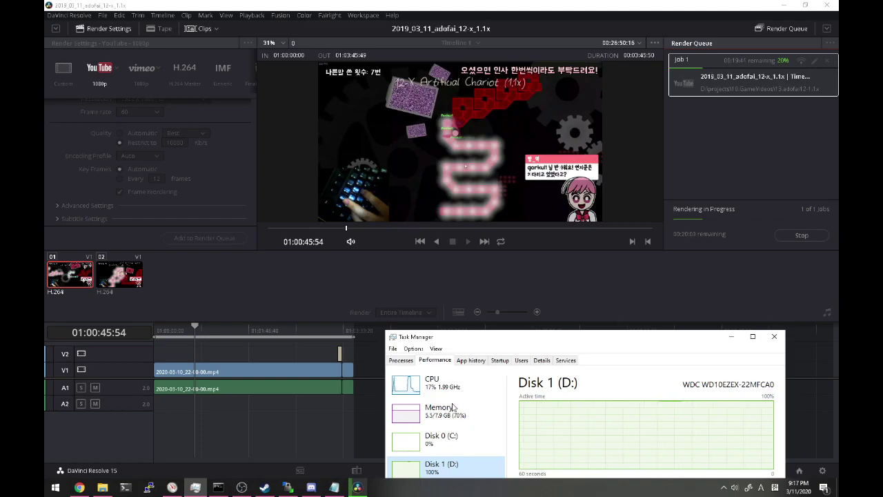
pyautogui.click(242, 488)
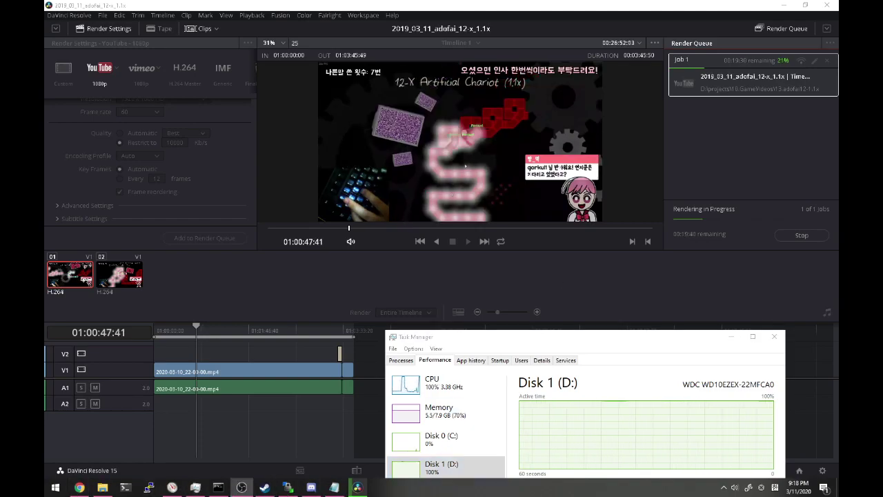
pyautogui.moveTo(550, 337); pyautogui.dragTo(477, 213)
pyautogui.click(361, 421)
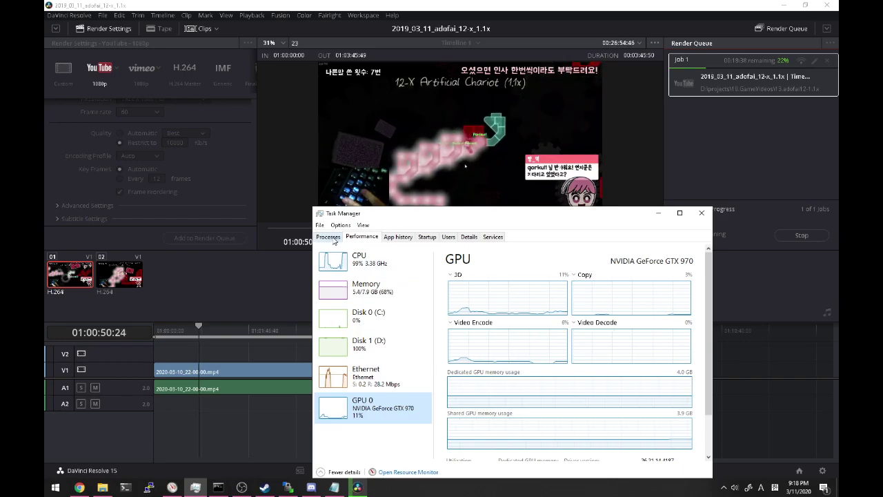
# Step: List the running processes in a wider window, sort them by GPU engine and inspect the OBS Studio group
pyautogui.rightClick(332, 238)
pyautogui.click(332, 238)
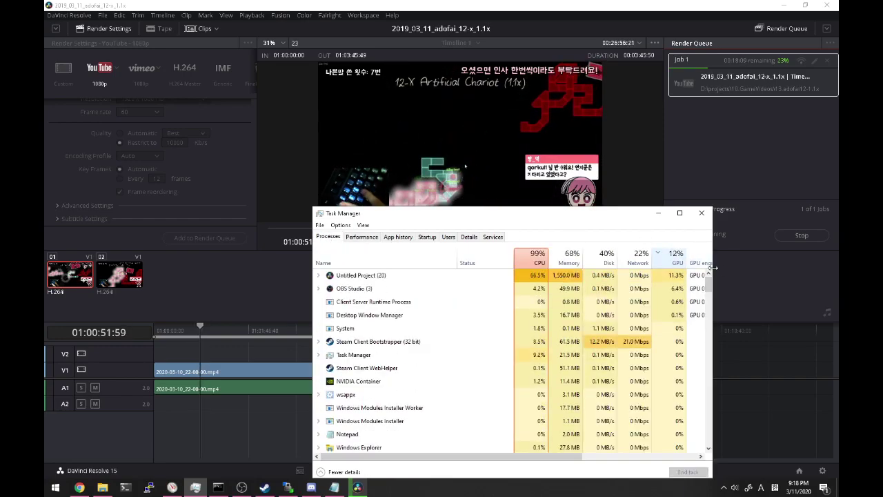
pyautogui.moveTo(711, 276); pyautogui.dragTo(799, 276)
pyautogui.click(773, 276)
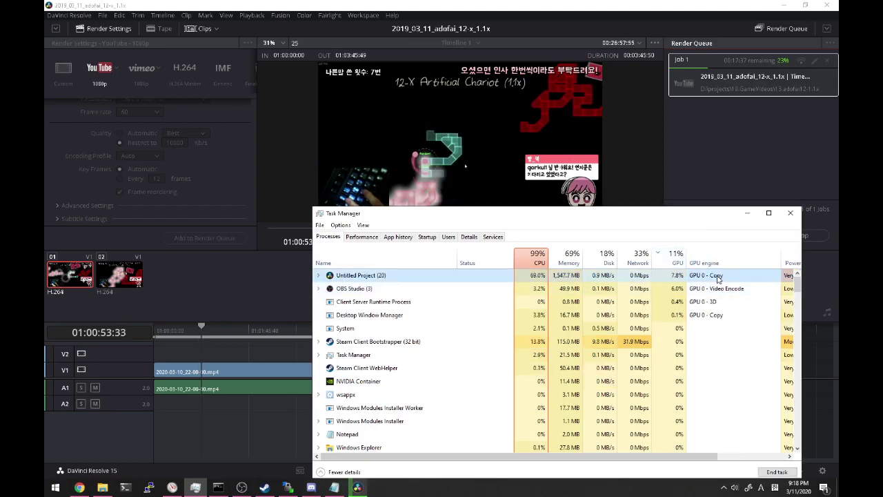
pyautogui.click(720, 266)
pyautogui.click(720, 265)
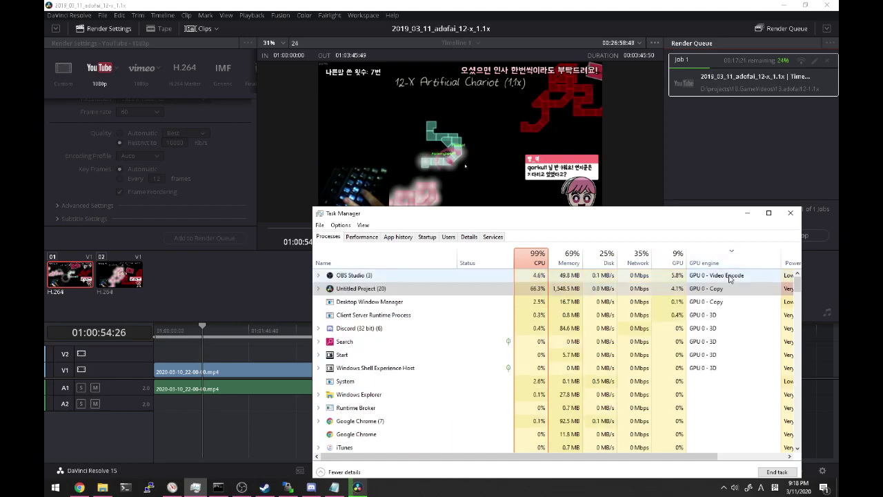
pyautogui.click(318, 276)
pyautogui.click(318, 276)
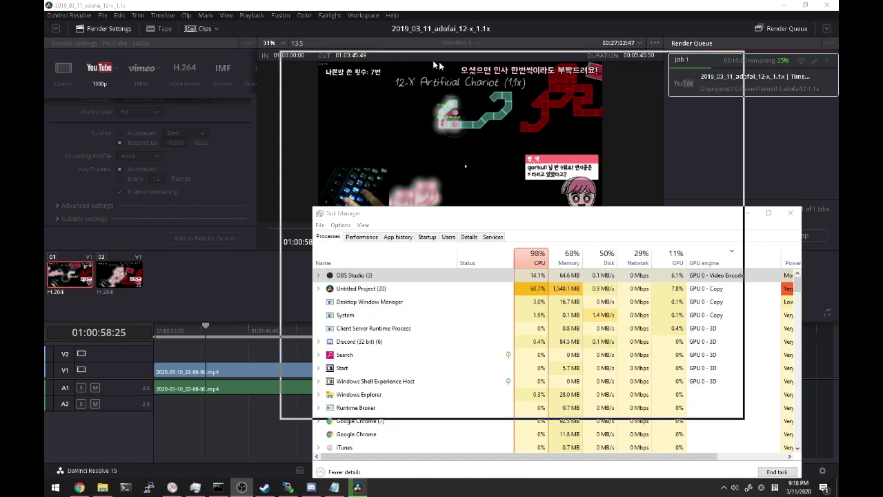
# Step: Review the streaming and recording encoders in the OBS output settings, then close the settings unchanged
pyautogui.moveTo(418, 57); pyautogui.dragTo(476, 81)
pyautogui.click(352, 125)
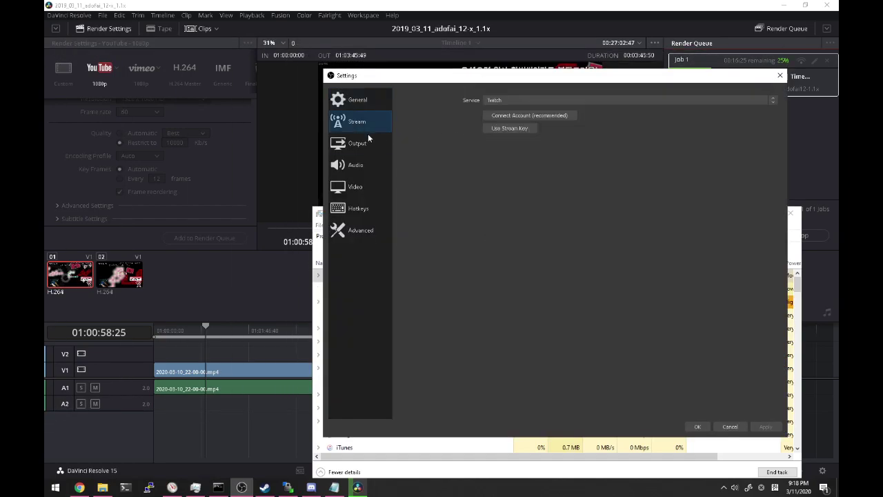
pyautogui.click(358, 143)
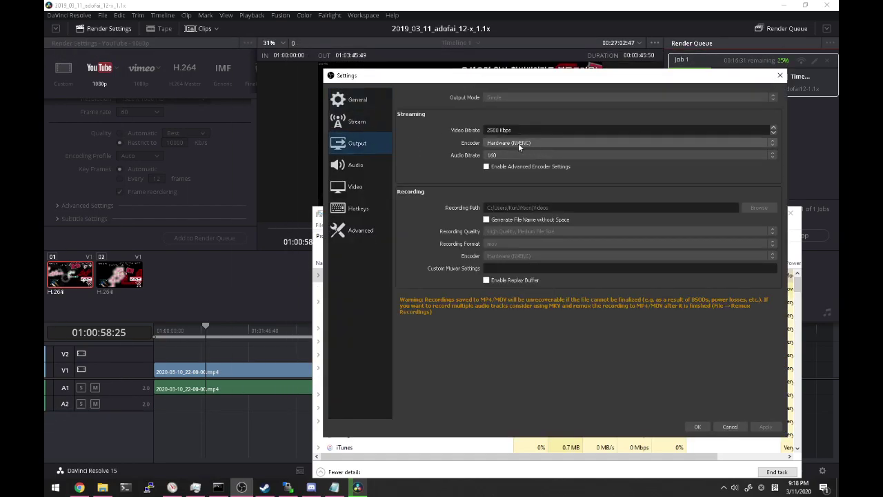
pyautogui.click(779, 76)
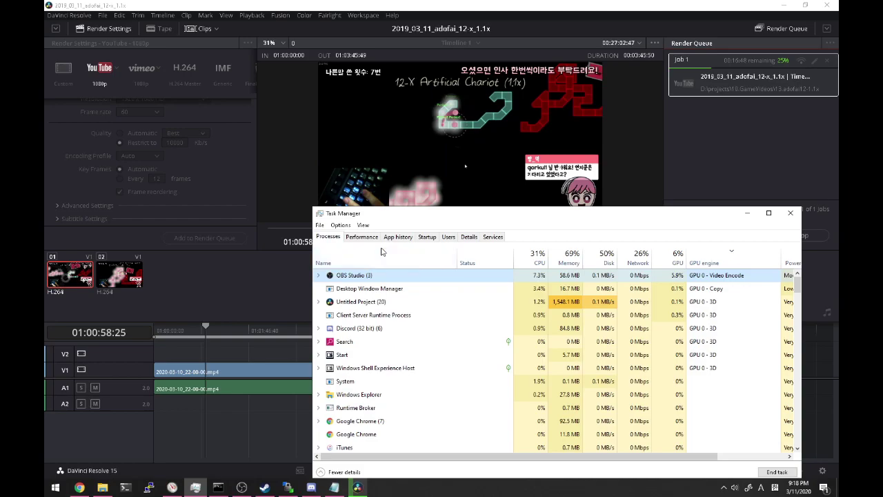
# Step: Inspect the GPU engines in the process list, sort it by name and examine the Untitled Project group's subprocesses
pyautogui.click(363, 236)
pyautogui.click(328, 237)
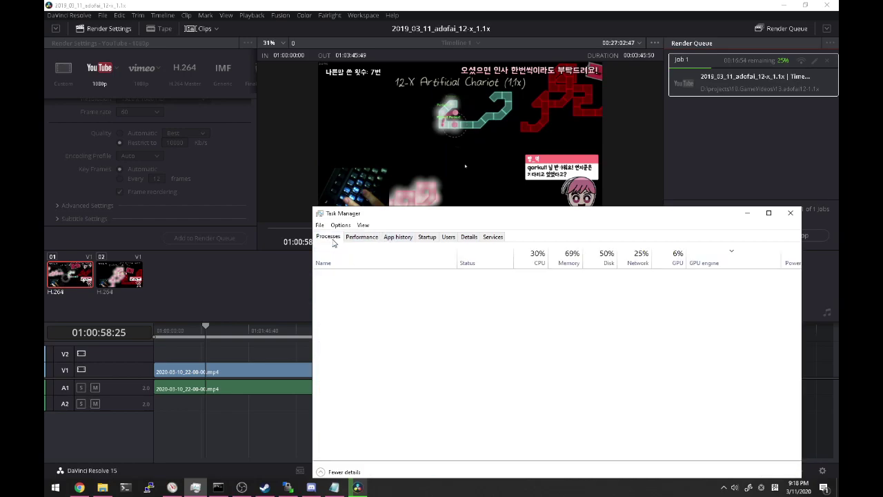
pyautogui.click(725, 289)
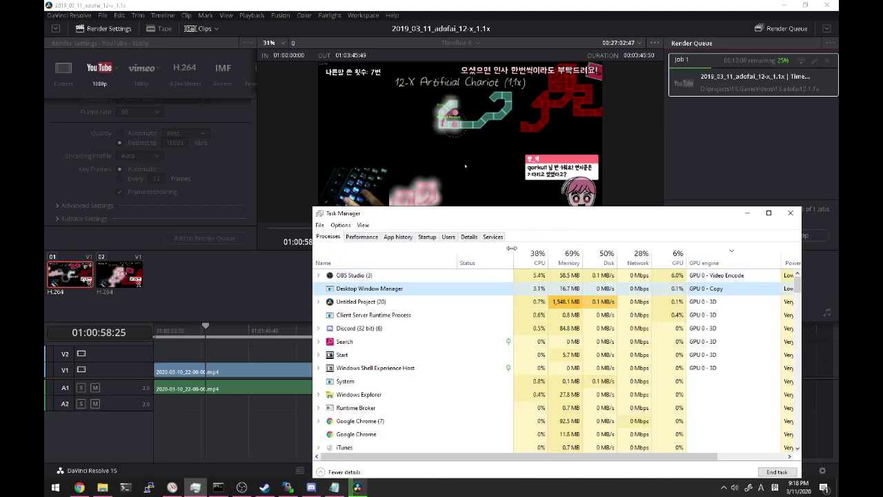
pyautogui.click(717, 302)
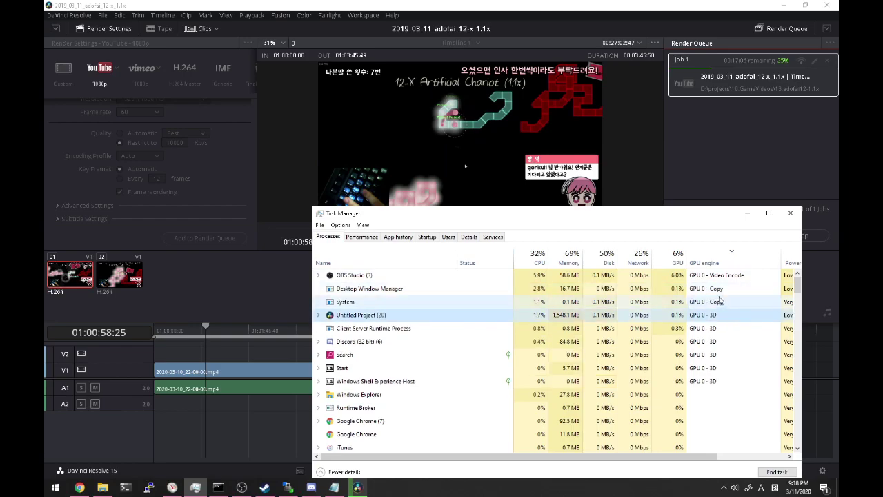
pyautogui.click(384, 262)
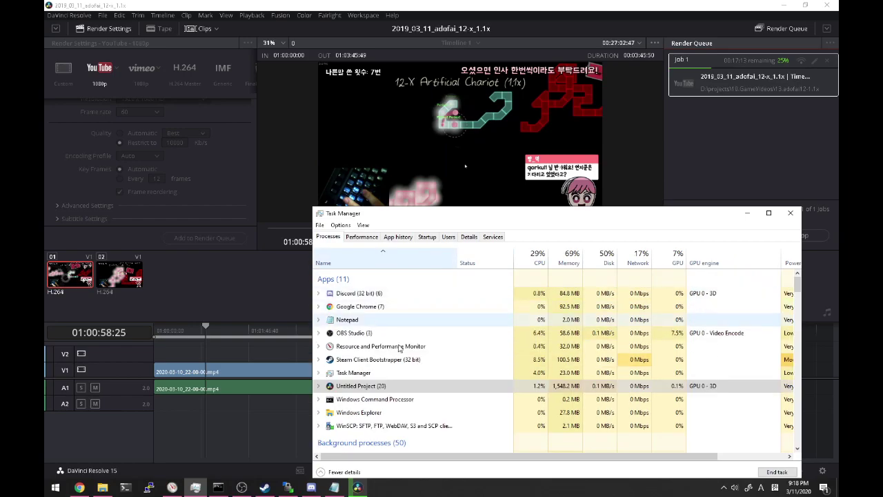
pyautogui.click(318, 387)
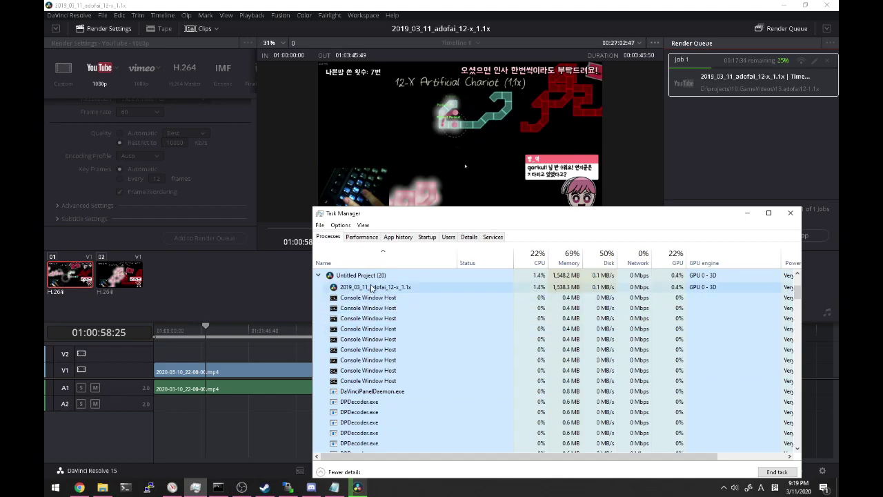
pyautogui.click(320, 276)
# Step: Review the running apps' resource usage and sort the processes by disk usage
pyautogui.scroll(1, 609, 291)
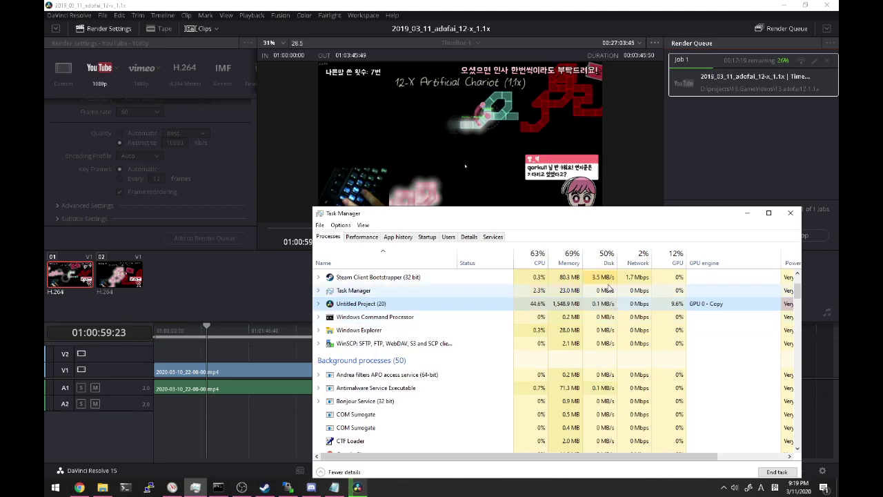
pyautogui.scroll(2, 609, 291)
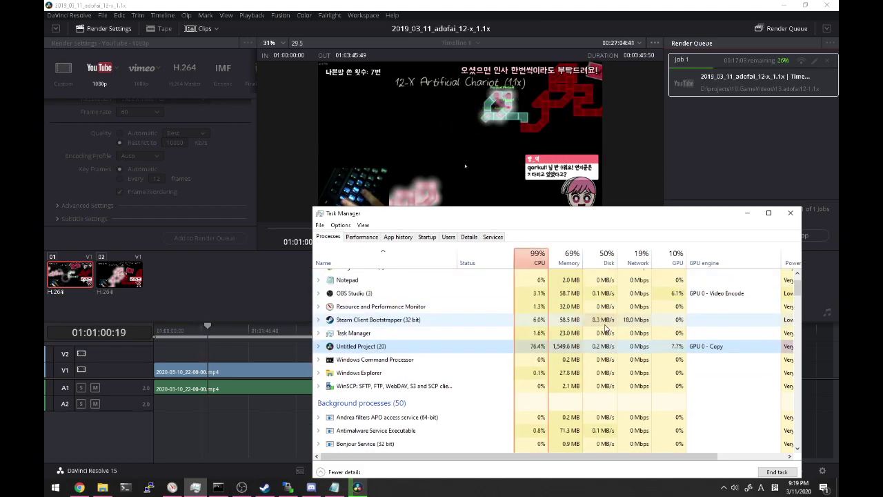
pyautogui.scroll(1, 606, 324)
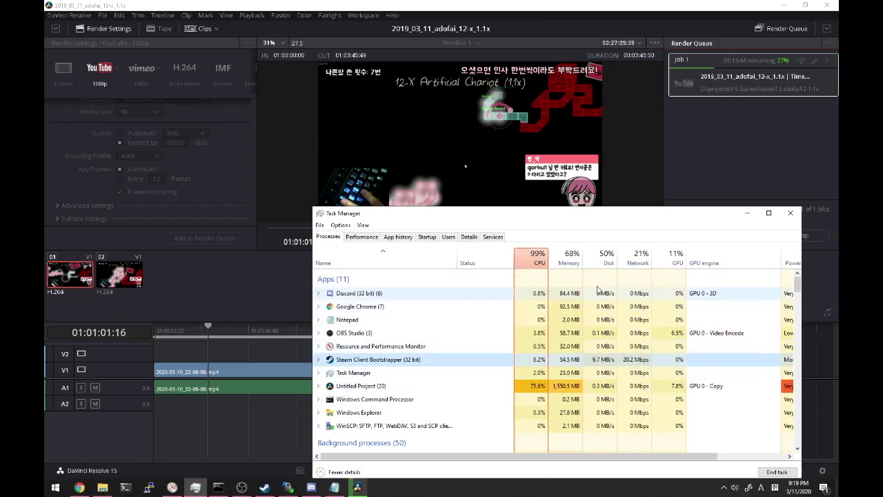
pyautogui.click(606, 258)
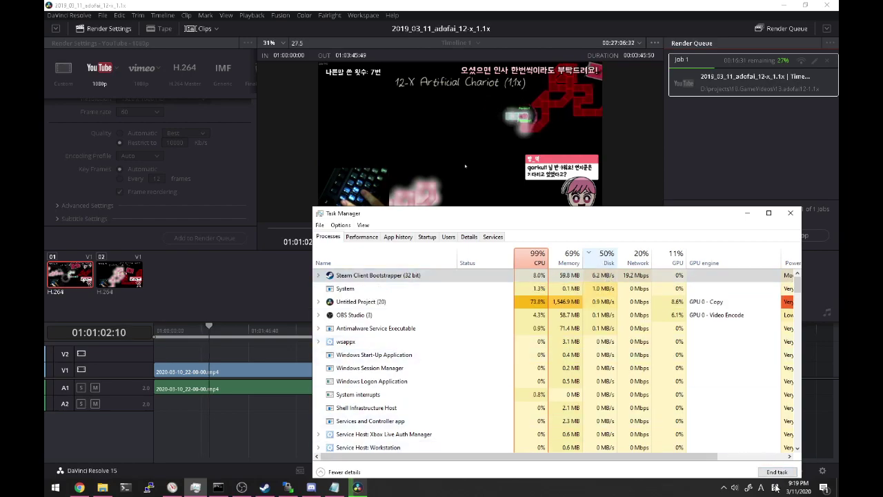
# Step: Open Steam's downloads to check the Rainbow Six Siege update, exit Steam immediately and recheck the disk usage by process
pyautogui.click(724, 487)
pyautogui.click(726, 432)
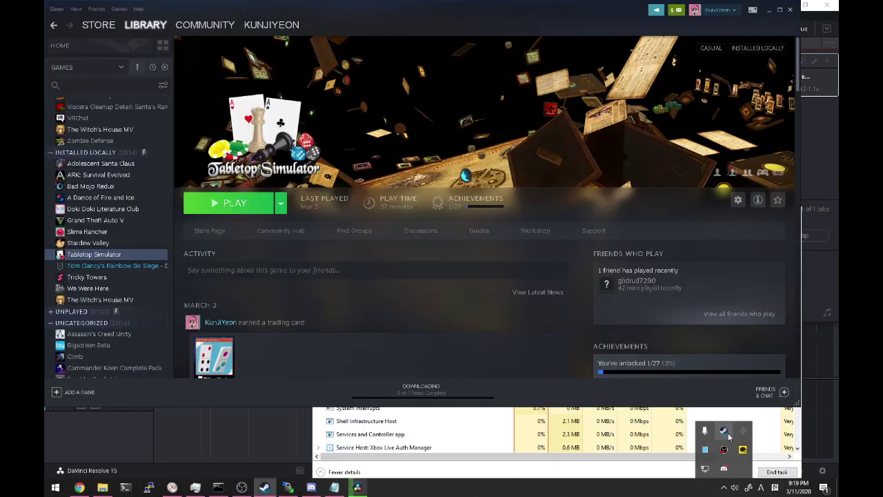
pyautogui.click(476, 397)
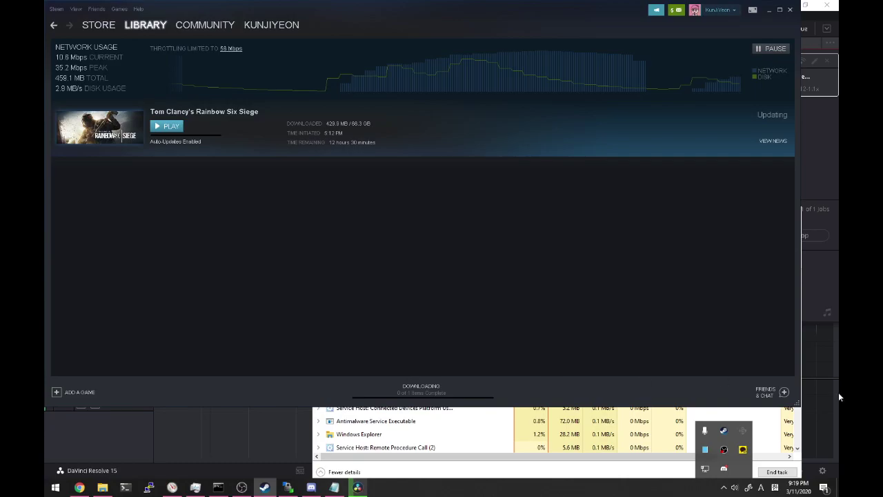
pyautogui.rightClick(723, 430)
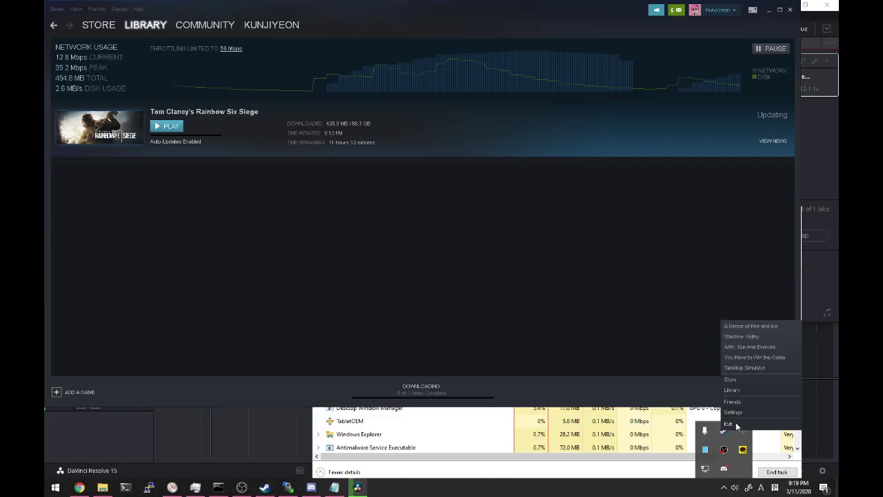
pyautogui.click(733, 424)
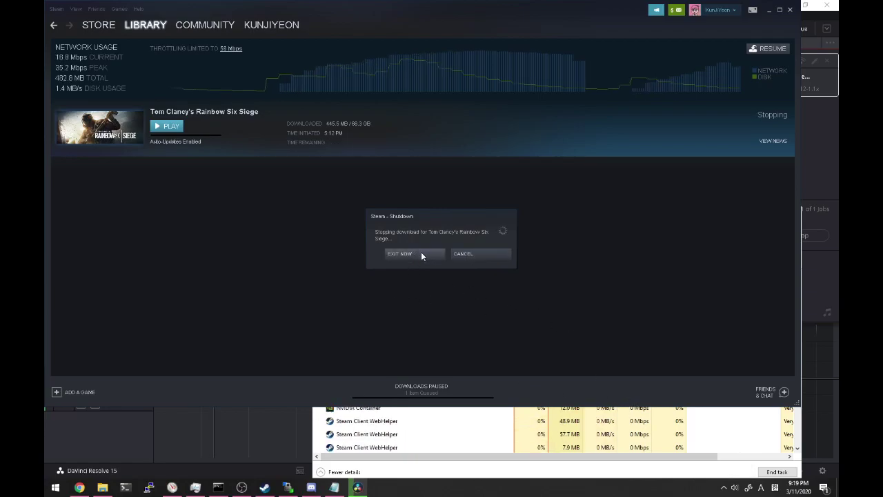
pyautogui.click(421, 254)
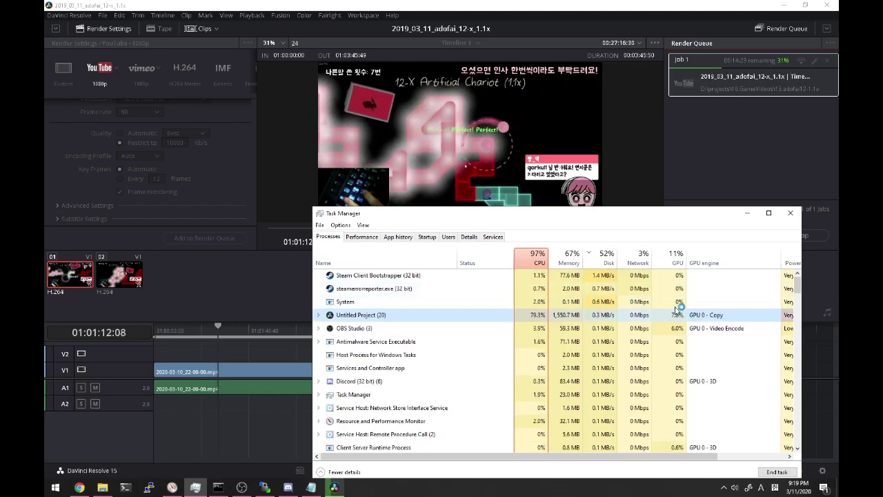
pyautogui.click(723, 488)
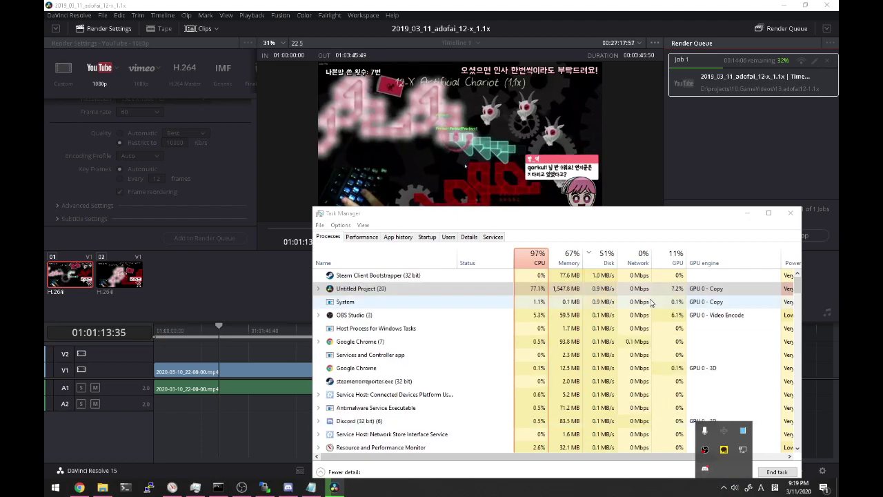
pyautogui.click(616, 291)
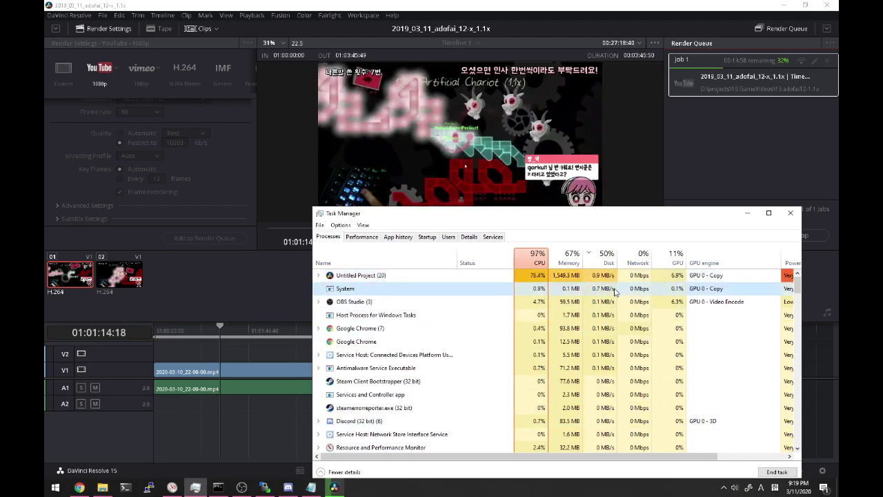